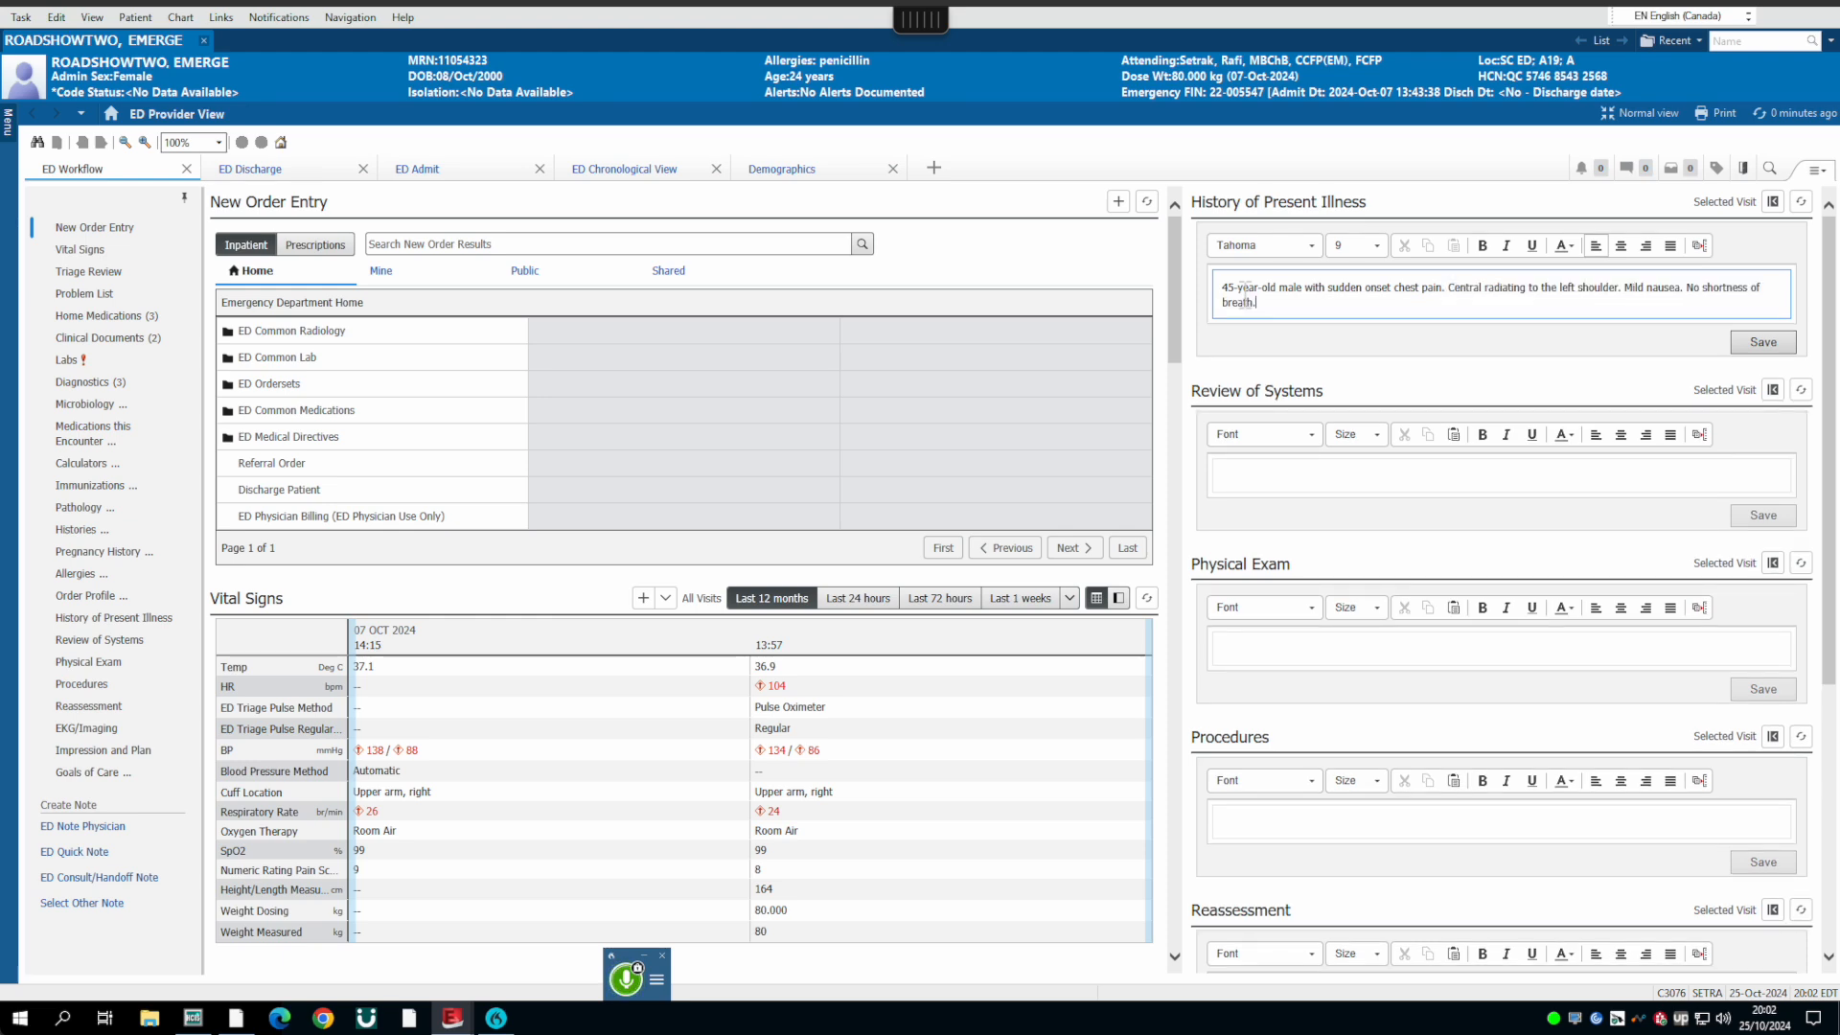
Step: Finish the History of Present Illness with "No cough or infective symptoms." and dictate the examination findings into Review of Systems
{"action": "left_click", "coordinate": [626, 979]}
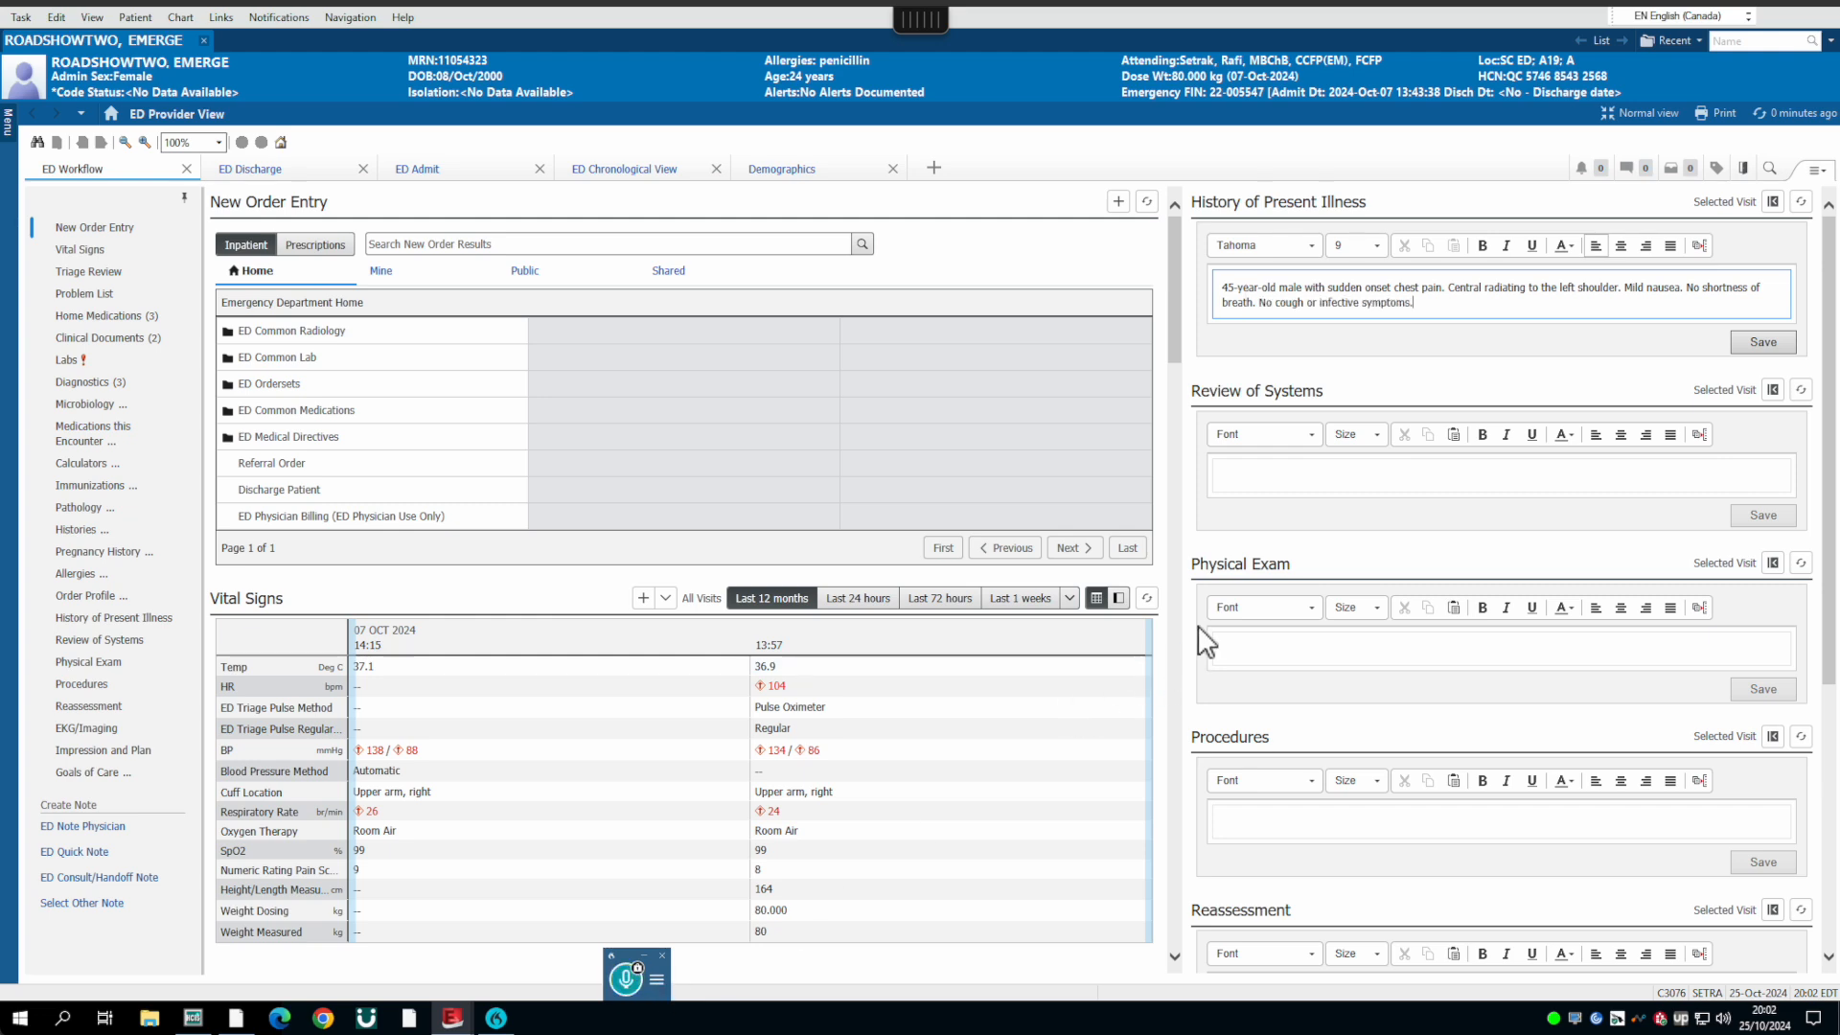
{"action": "left_click", "coordinate": [1275, 470]}
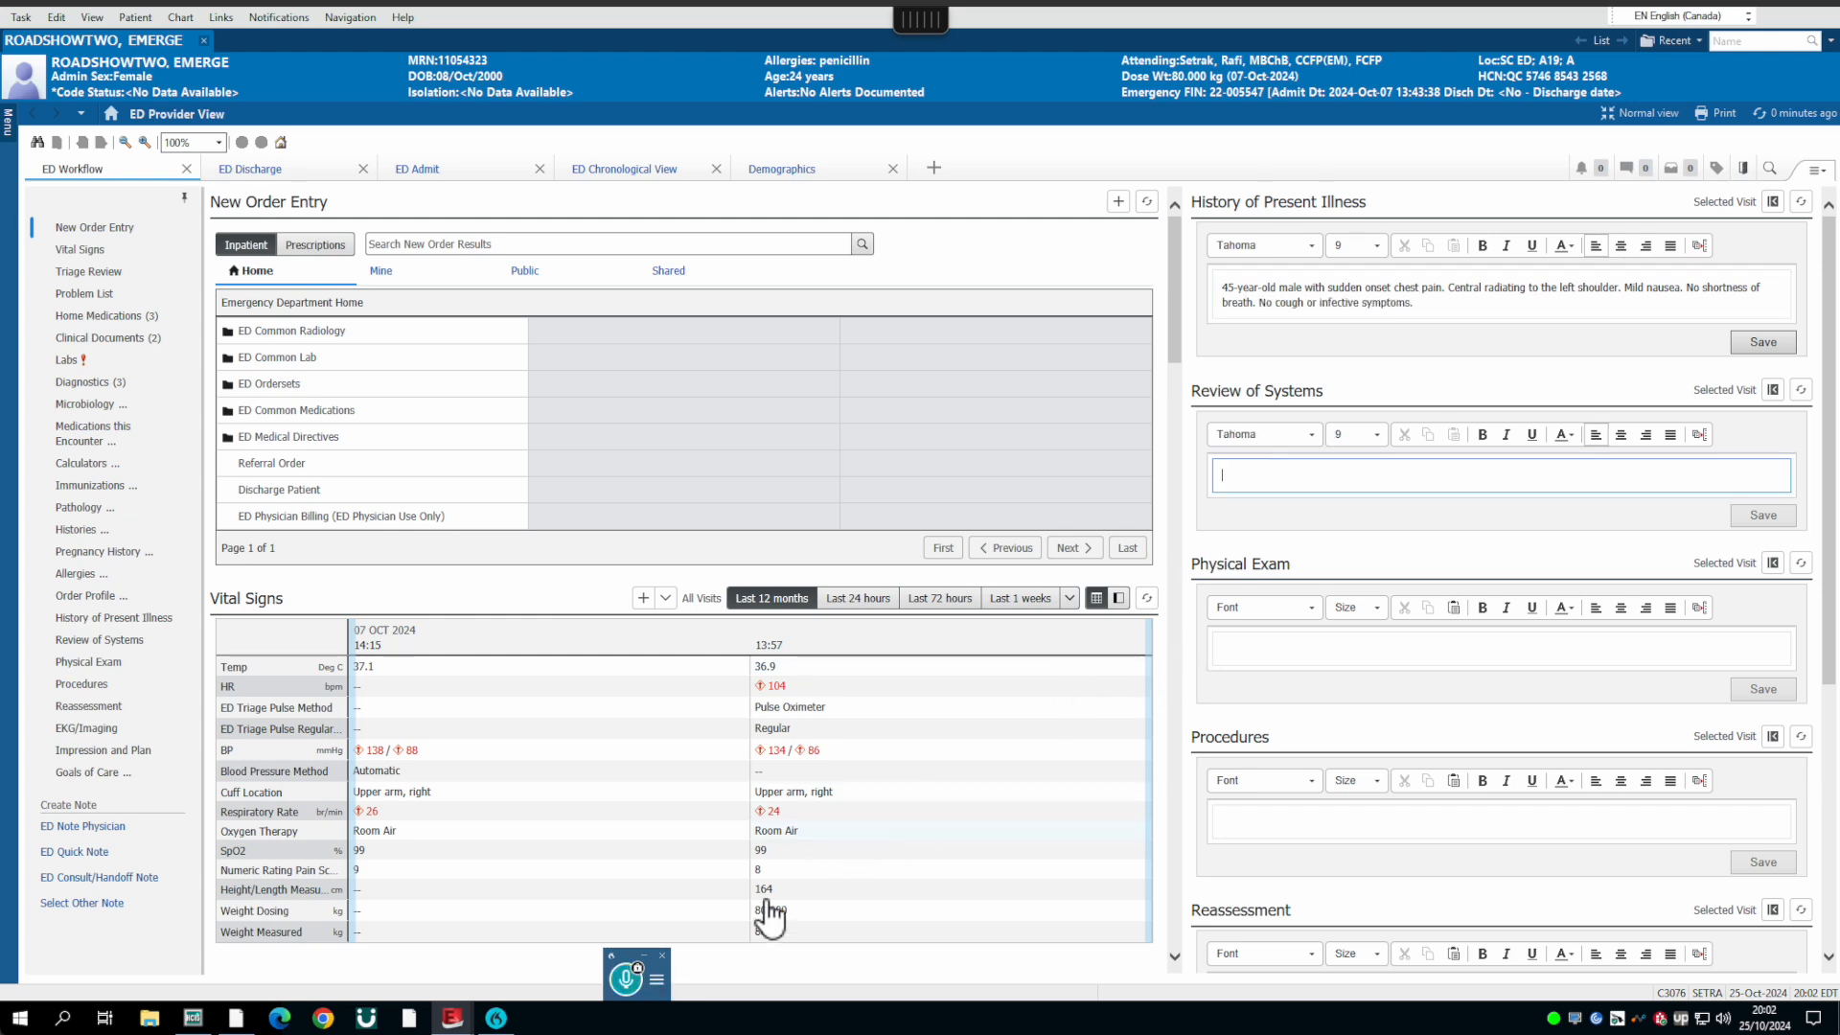
{"action": "left_click", "coordinate": [626, 978]}
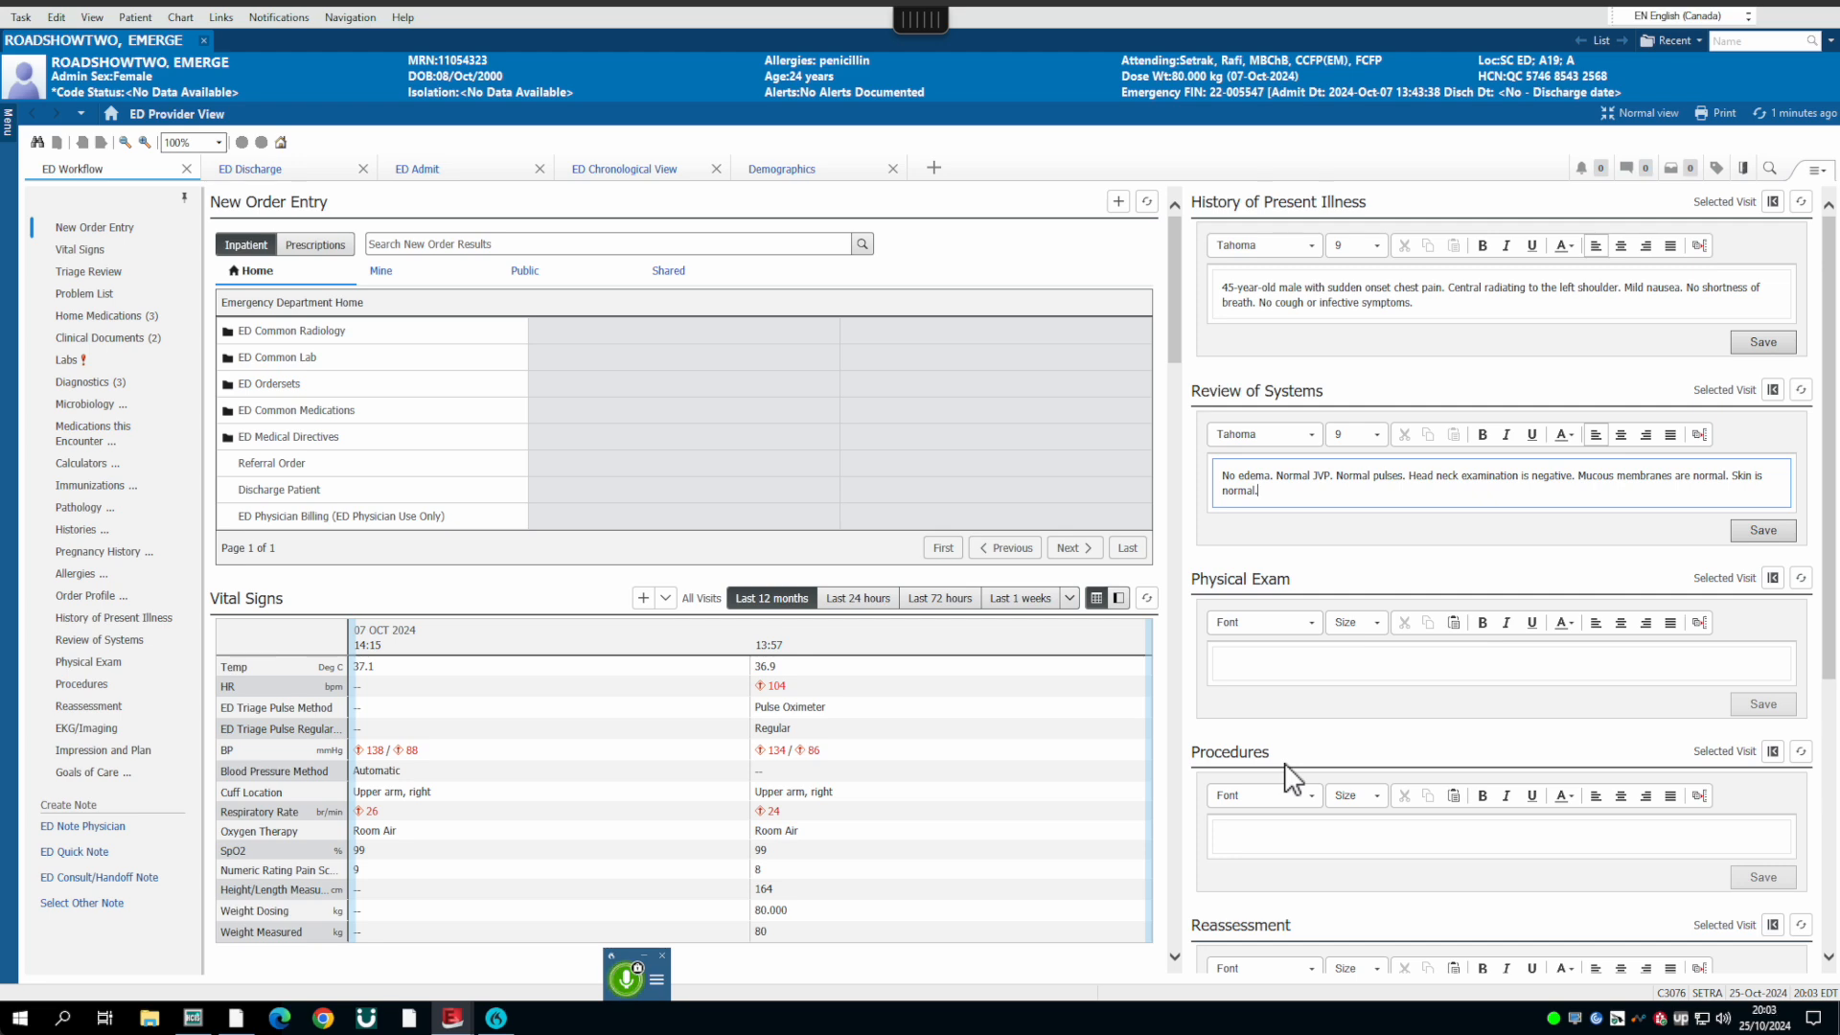
{"action": "double_click", "coordinate": [1656, 493]}
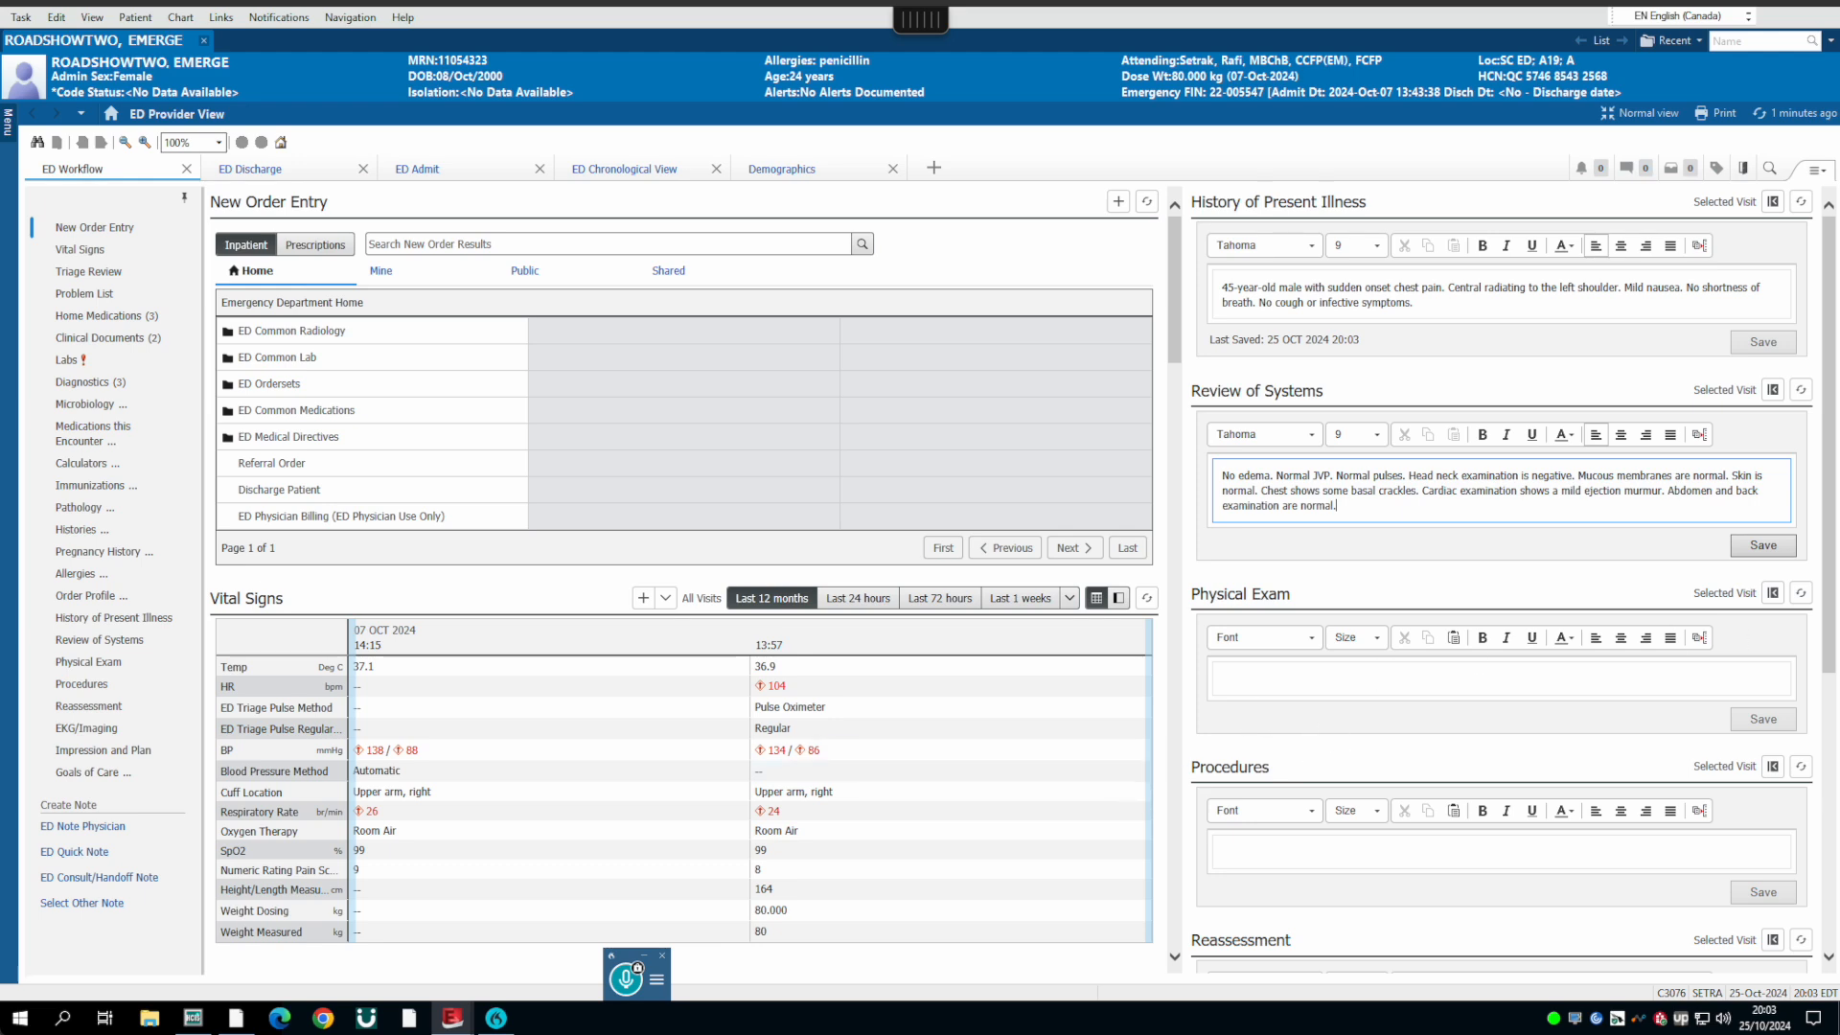
Step: Move the entire examination text from Review of Systems into the Physical Exam section
{"action": "key", "text": "ctrl+a"}
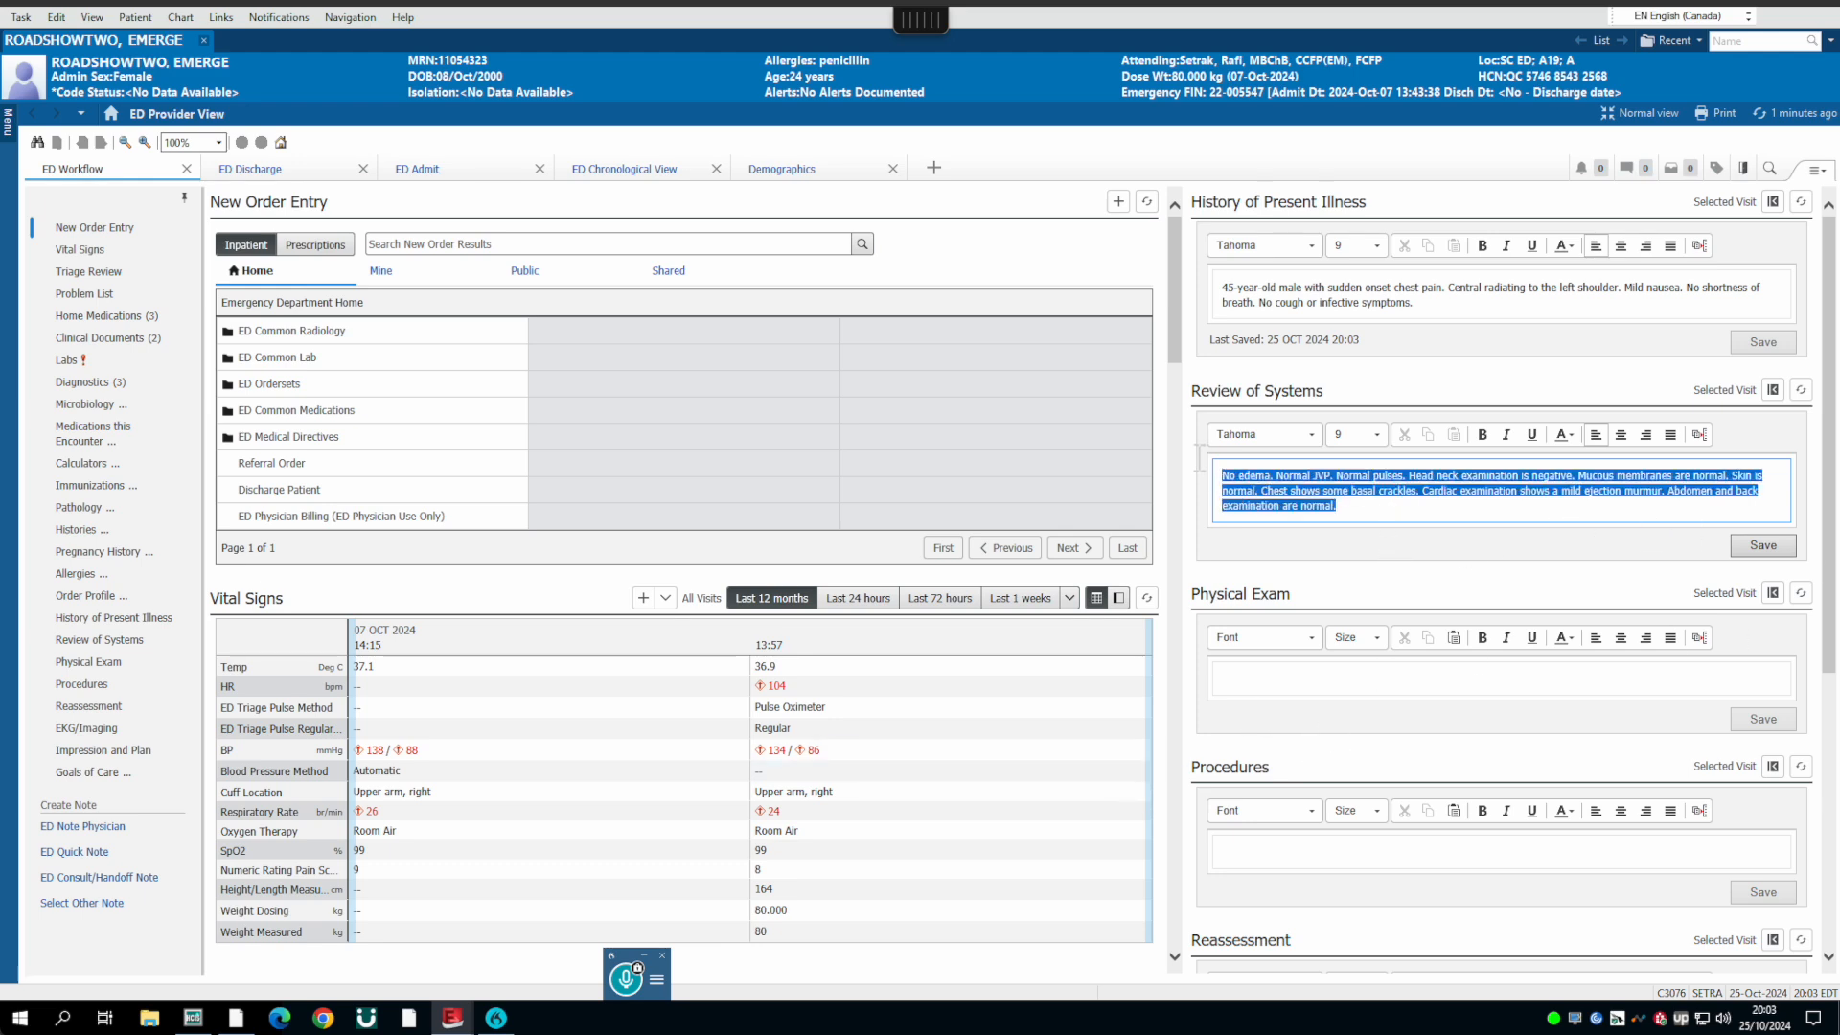
{"action": "key", "text": "ctrl+x"}
{"action": "left_click", "coordinate": [1308, 661]}
{"action": "key", "text": "ctrl+v"}
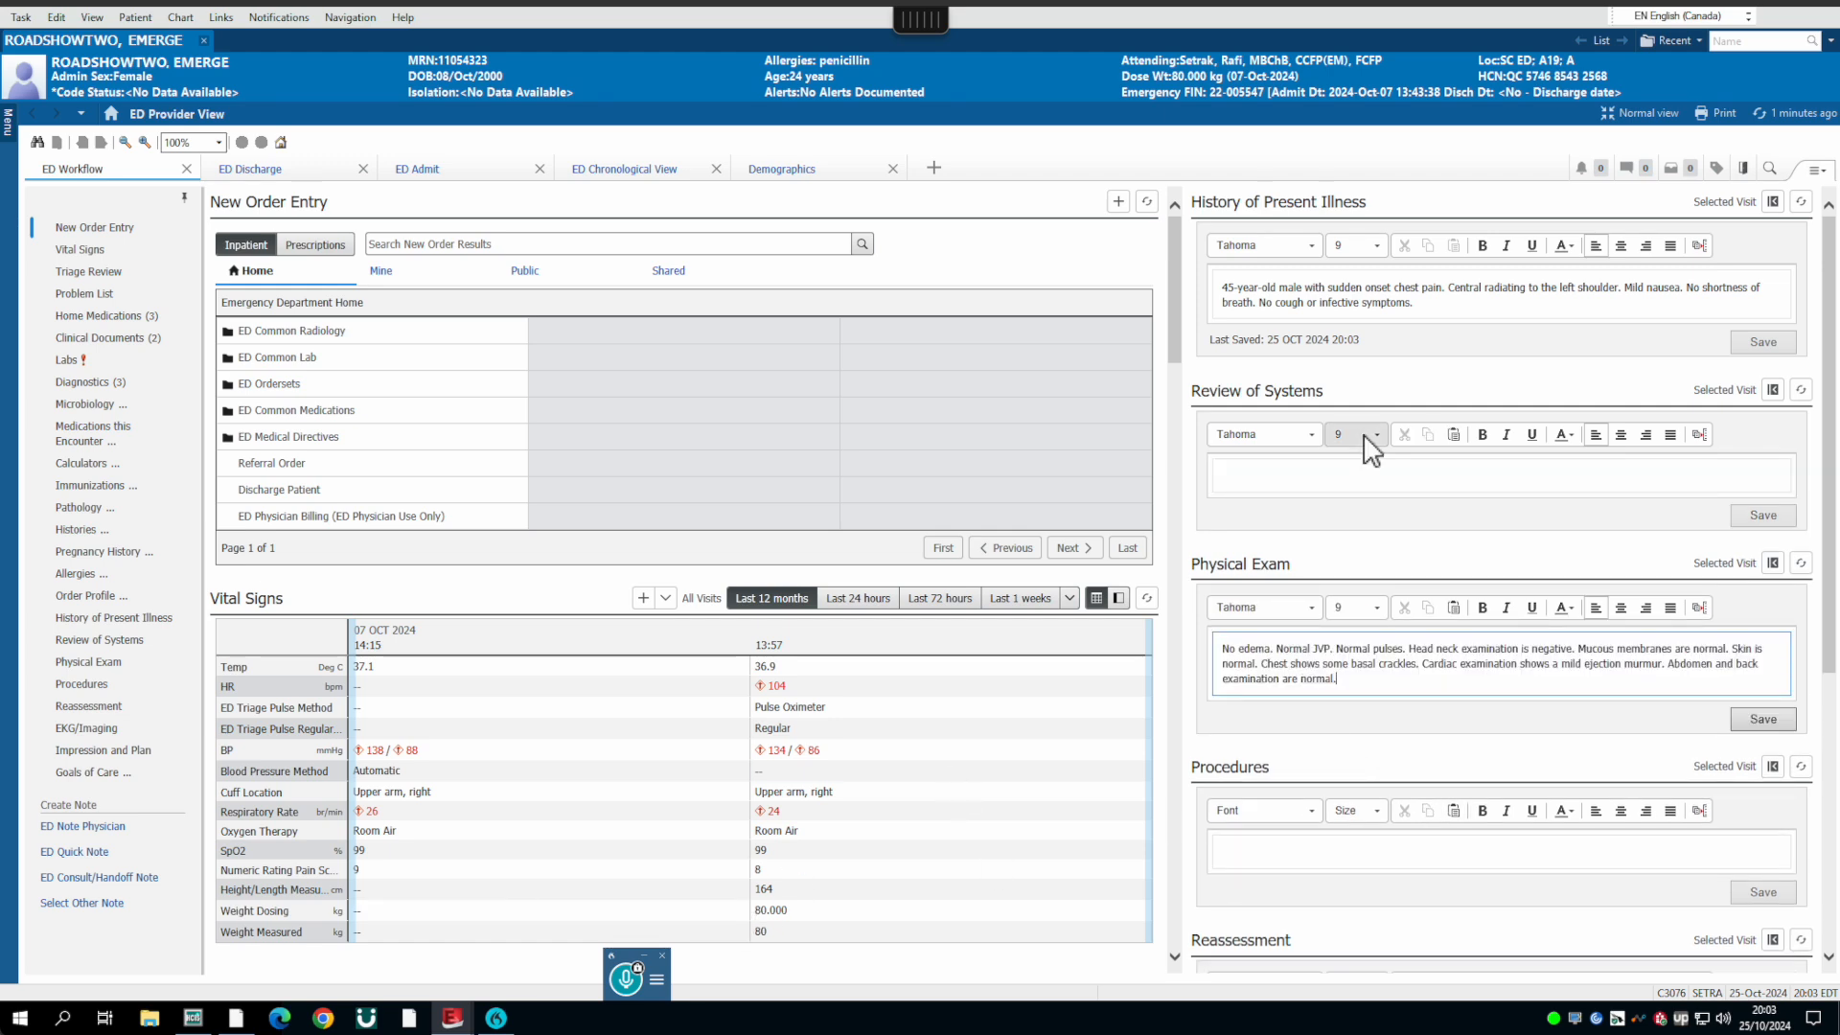
Step: Dictate "Review of systems was noncontributory." in Review of Systems and "Patient received IV fluids and analgesia. Responded well to nitro sublingually." in Procedures
{"action": "left_click", "coordinate": [1300, 482]}
{"action": "left_click", "coordinate": [640, 992]}
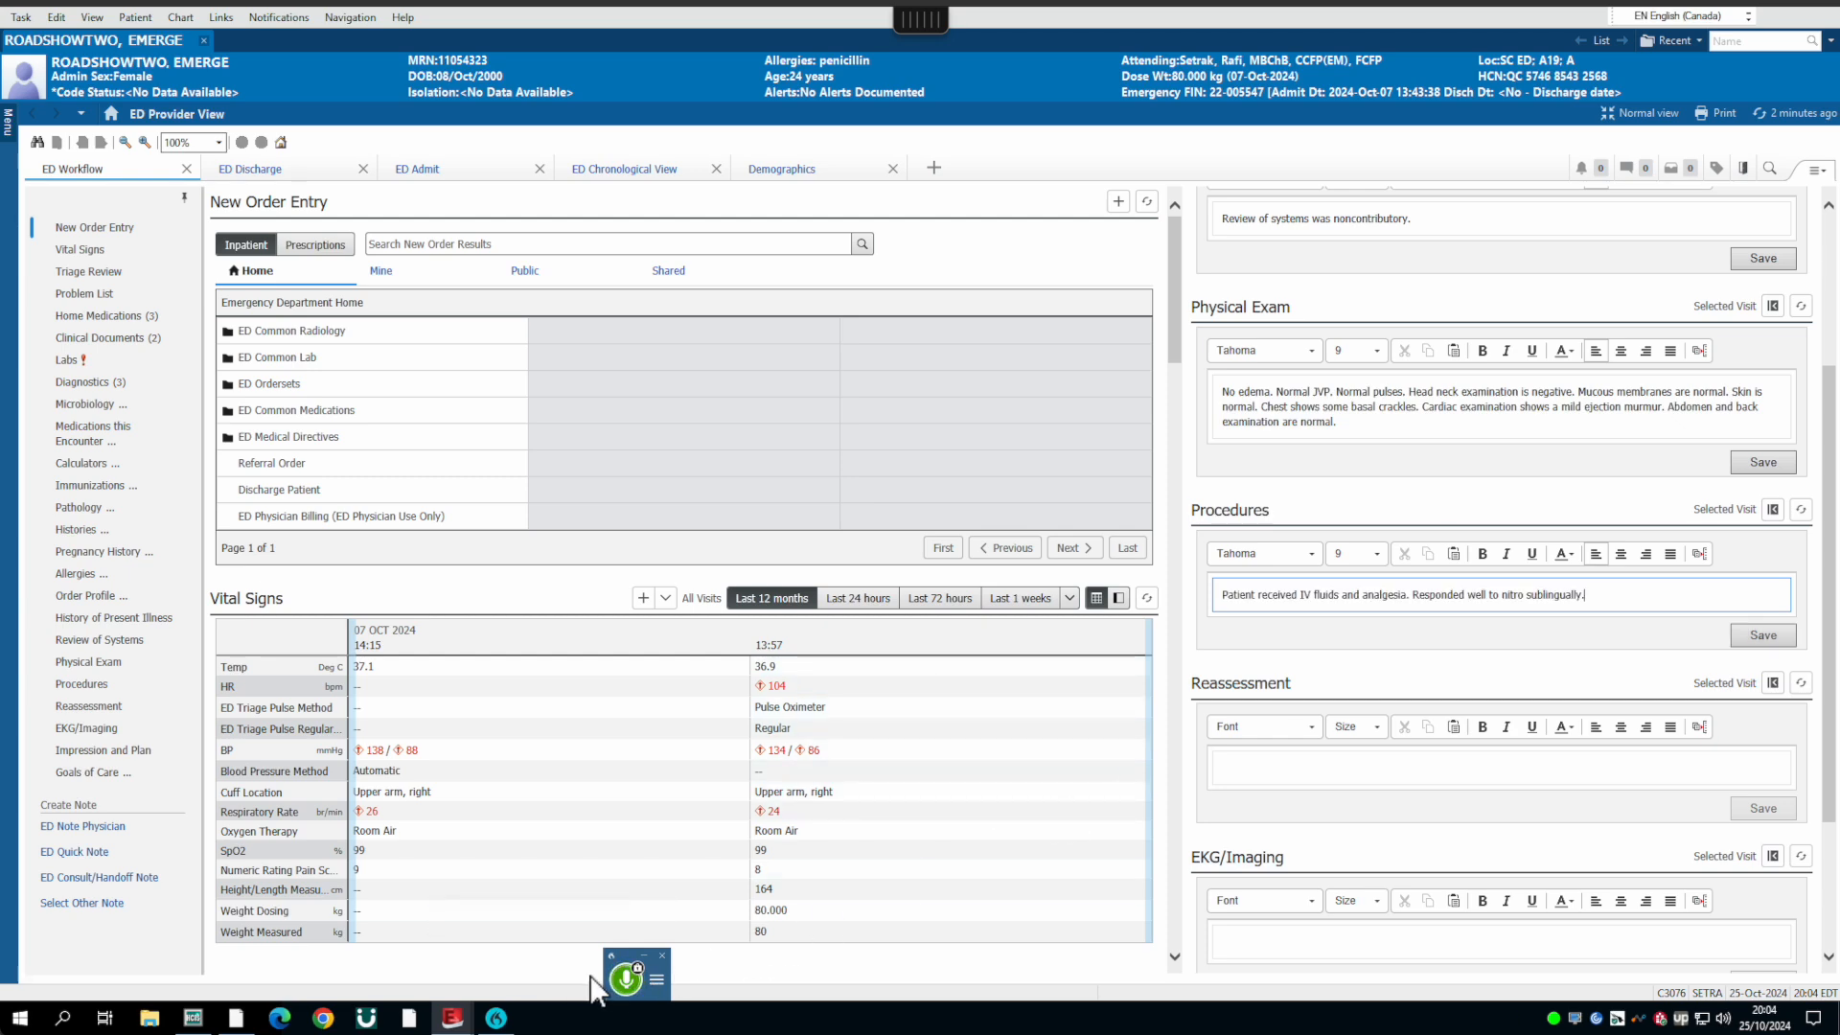
{"action": "left_click", "coordinate": [626, 977]}
Step: Dictate "Patient's pain improved with treatment. He is currently pain-free." in the Reassessment section
{"action": "left_click", "coordinate": [1259, 776]}
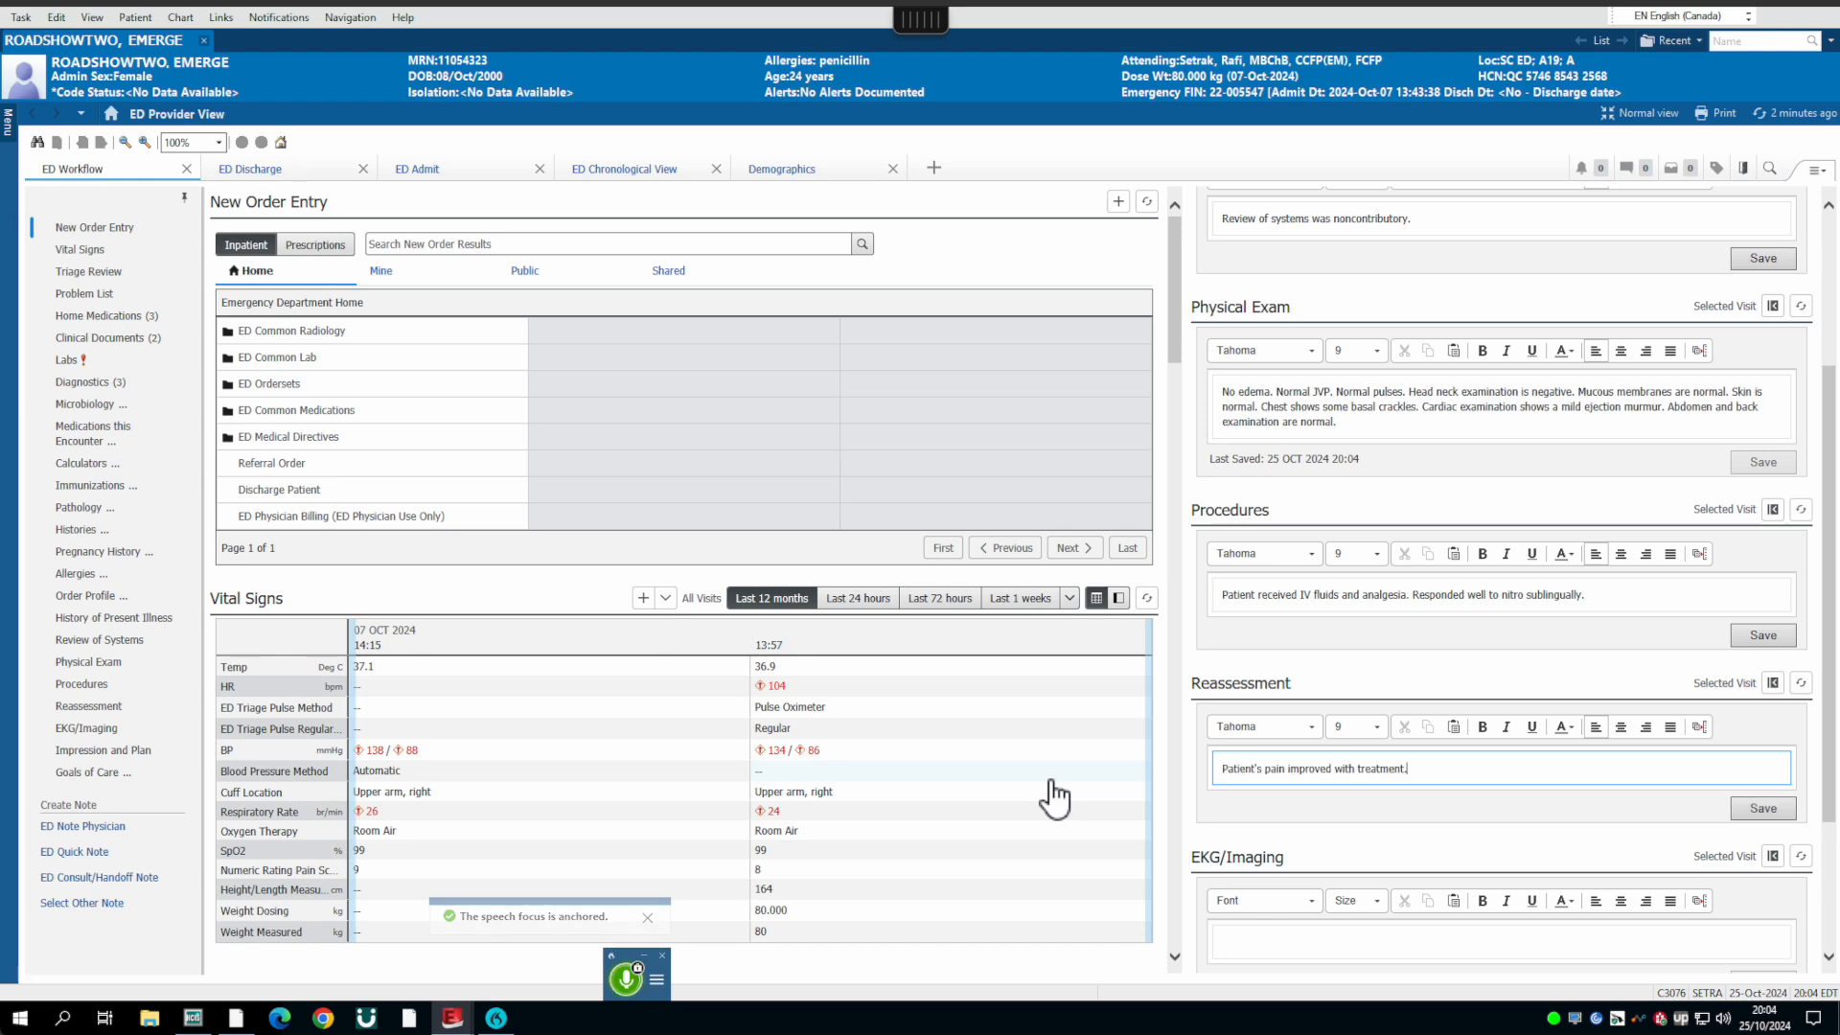
{"action": "left_click", "coordinate": [623, 983]}
Step: Dictate in EKG/Imaging: 1 to 2 mm lateral ST depression, no ST elevation or Q waves, repeat ECG without dynamic changes, negative chest x-ray
{"action": "left_click", "coordinate": [1265, 943]}
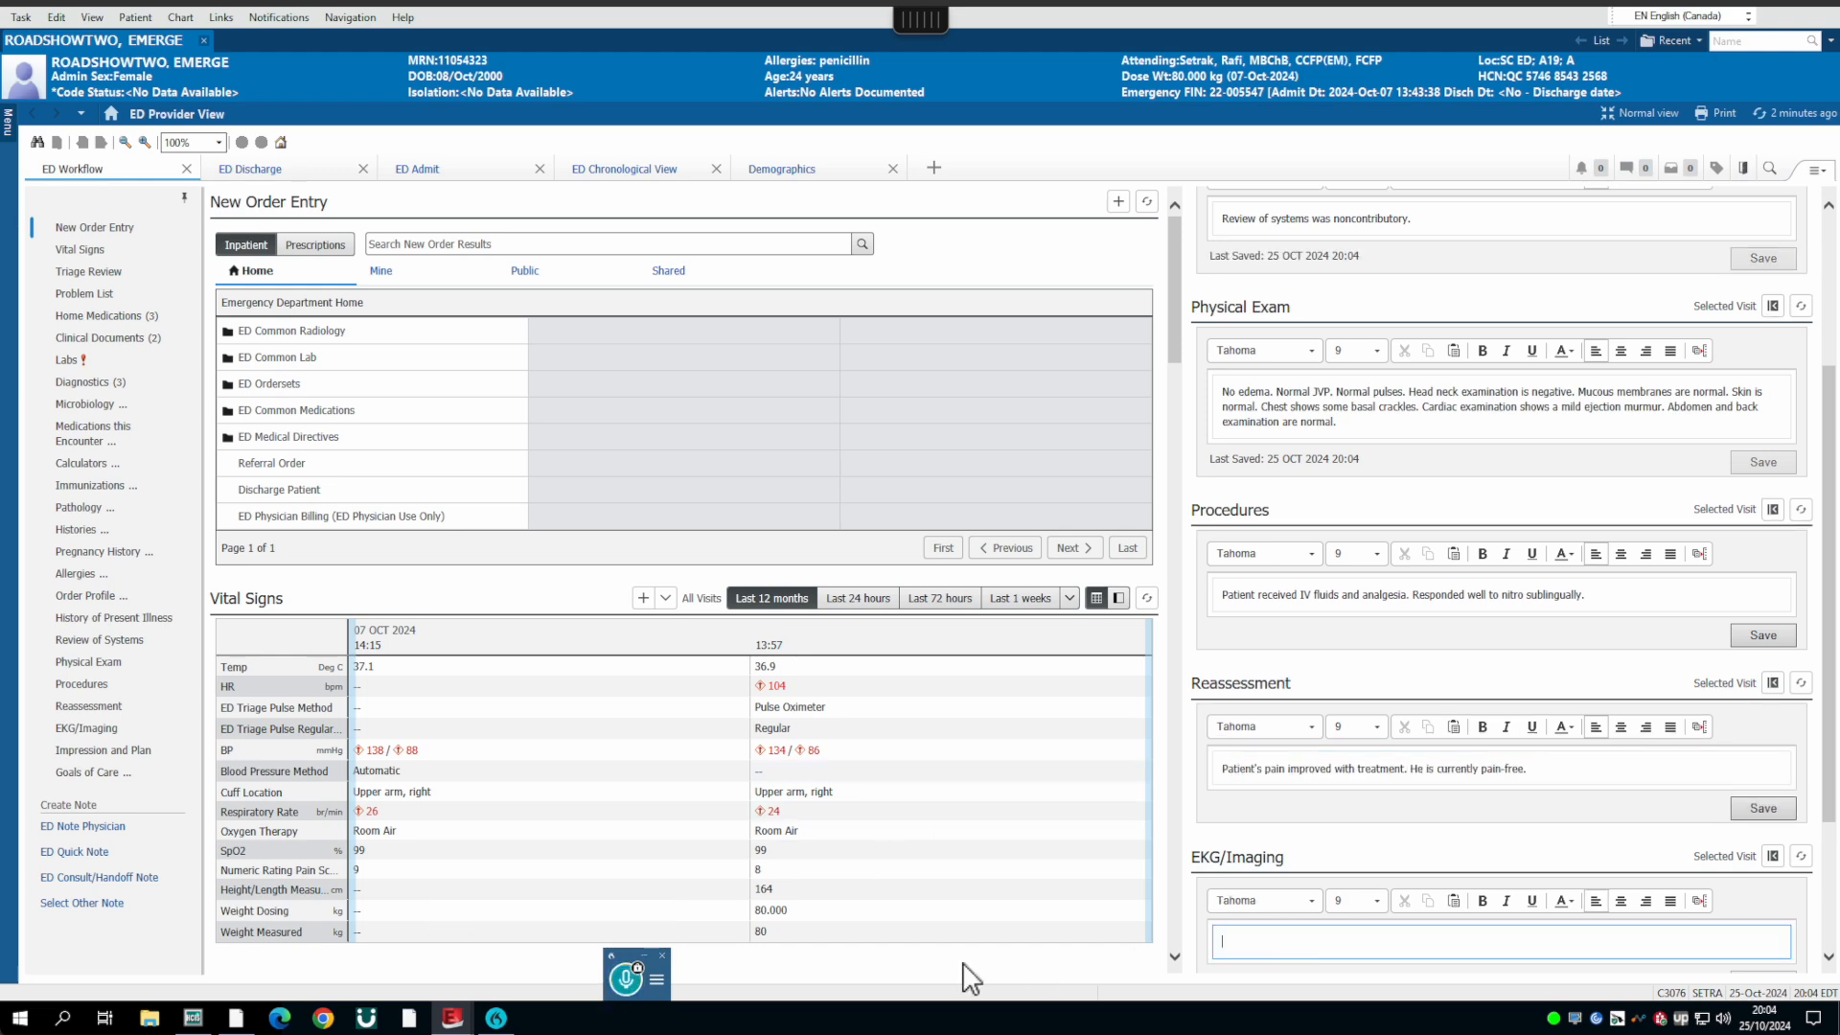
{"action": "left_click", "coordinate": [630, 982]}
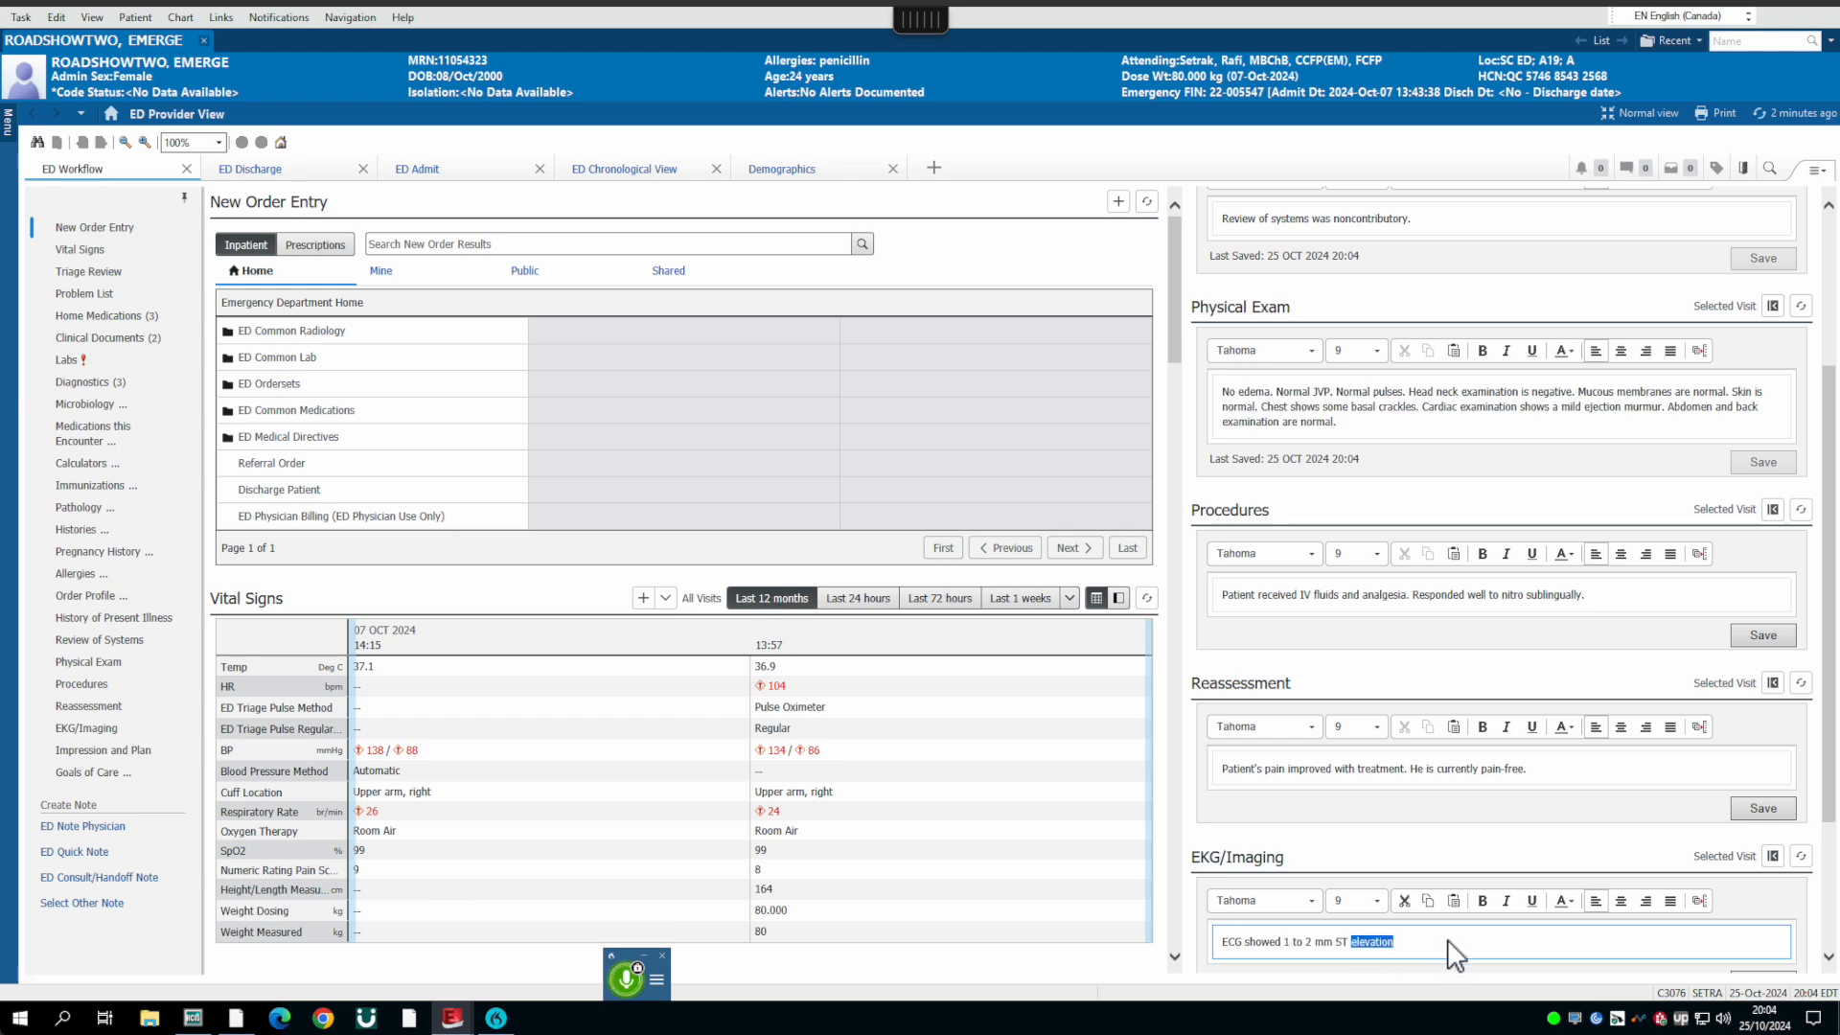
{"action": "left_click", "coordinate": [630, 979]}
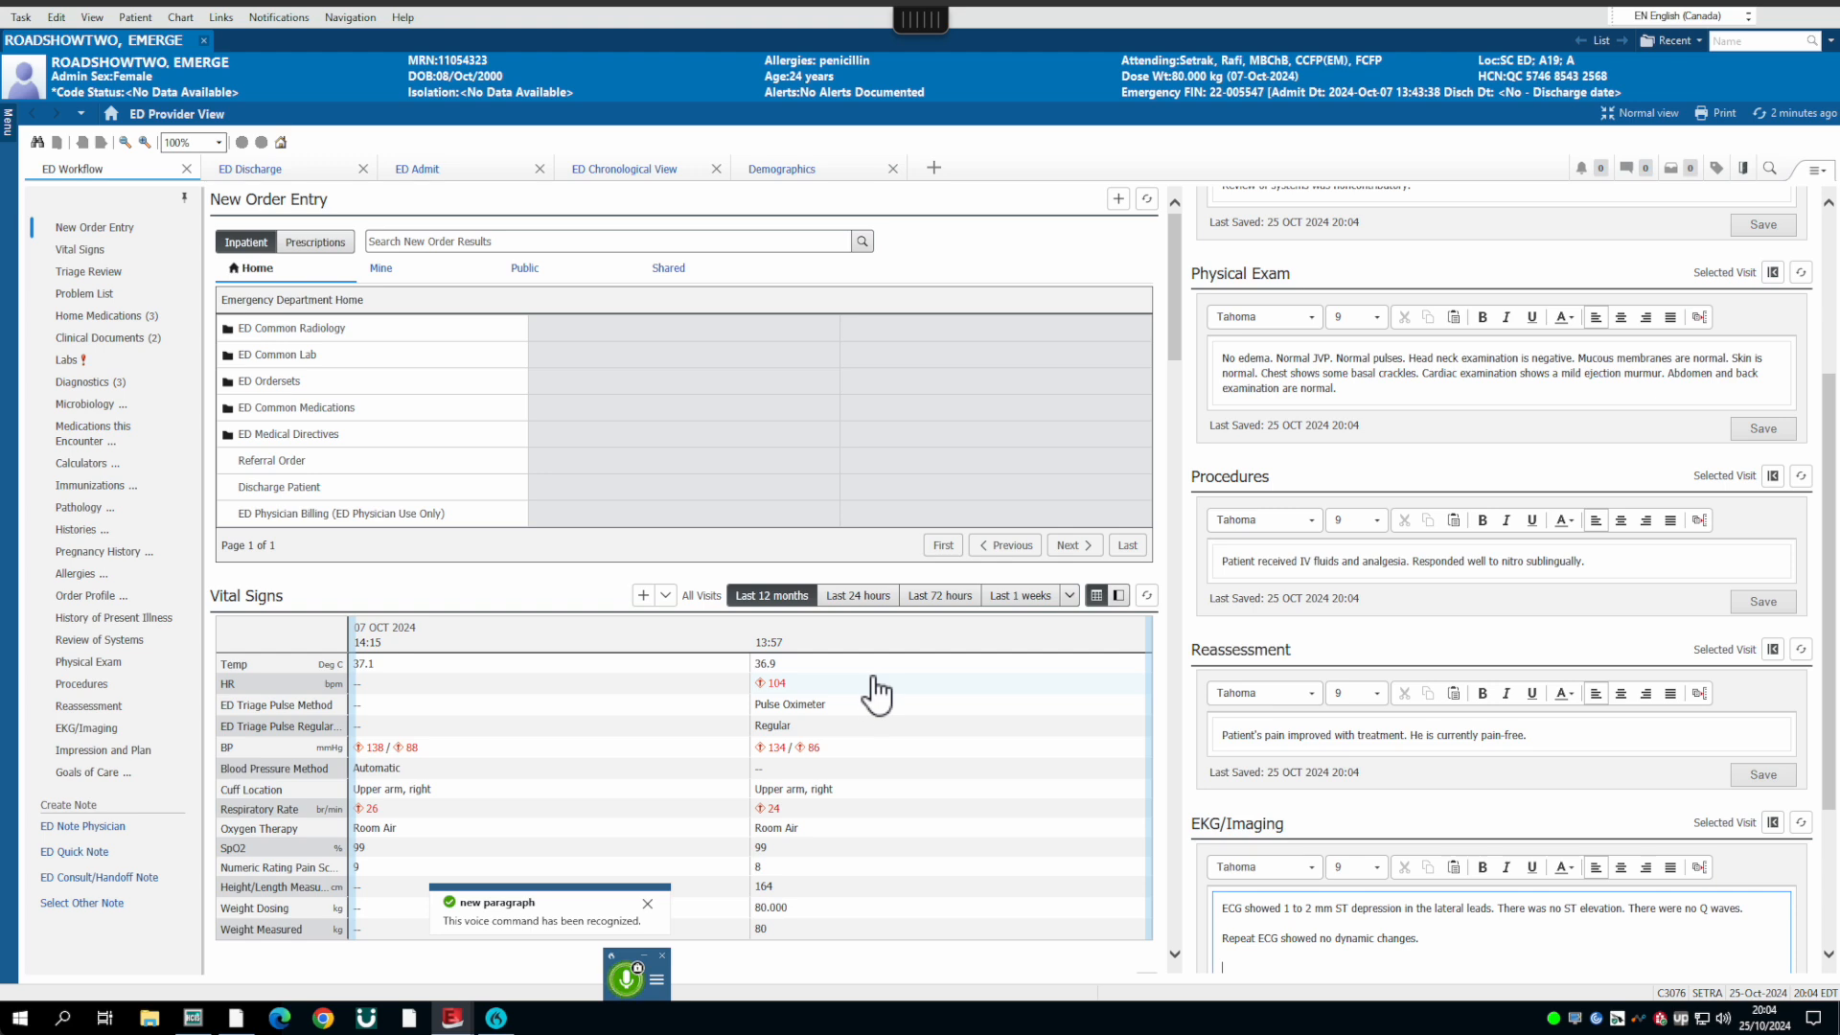
{"action": "left_click", "coordinate": [630, 987]}
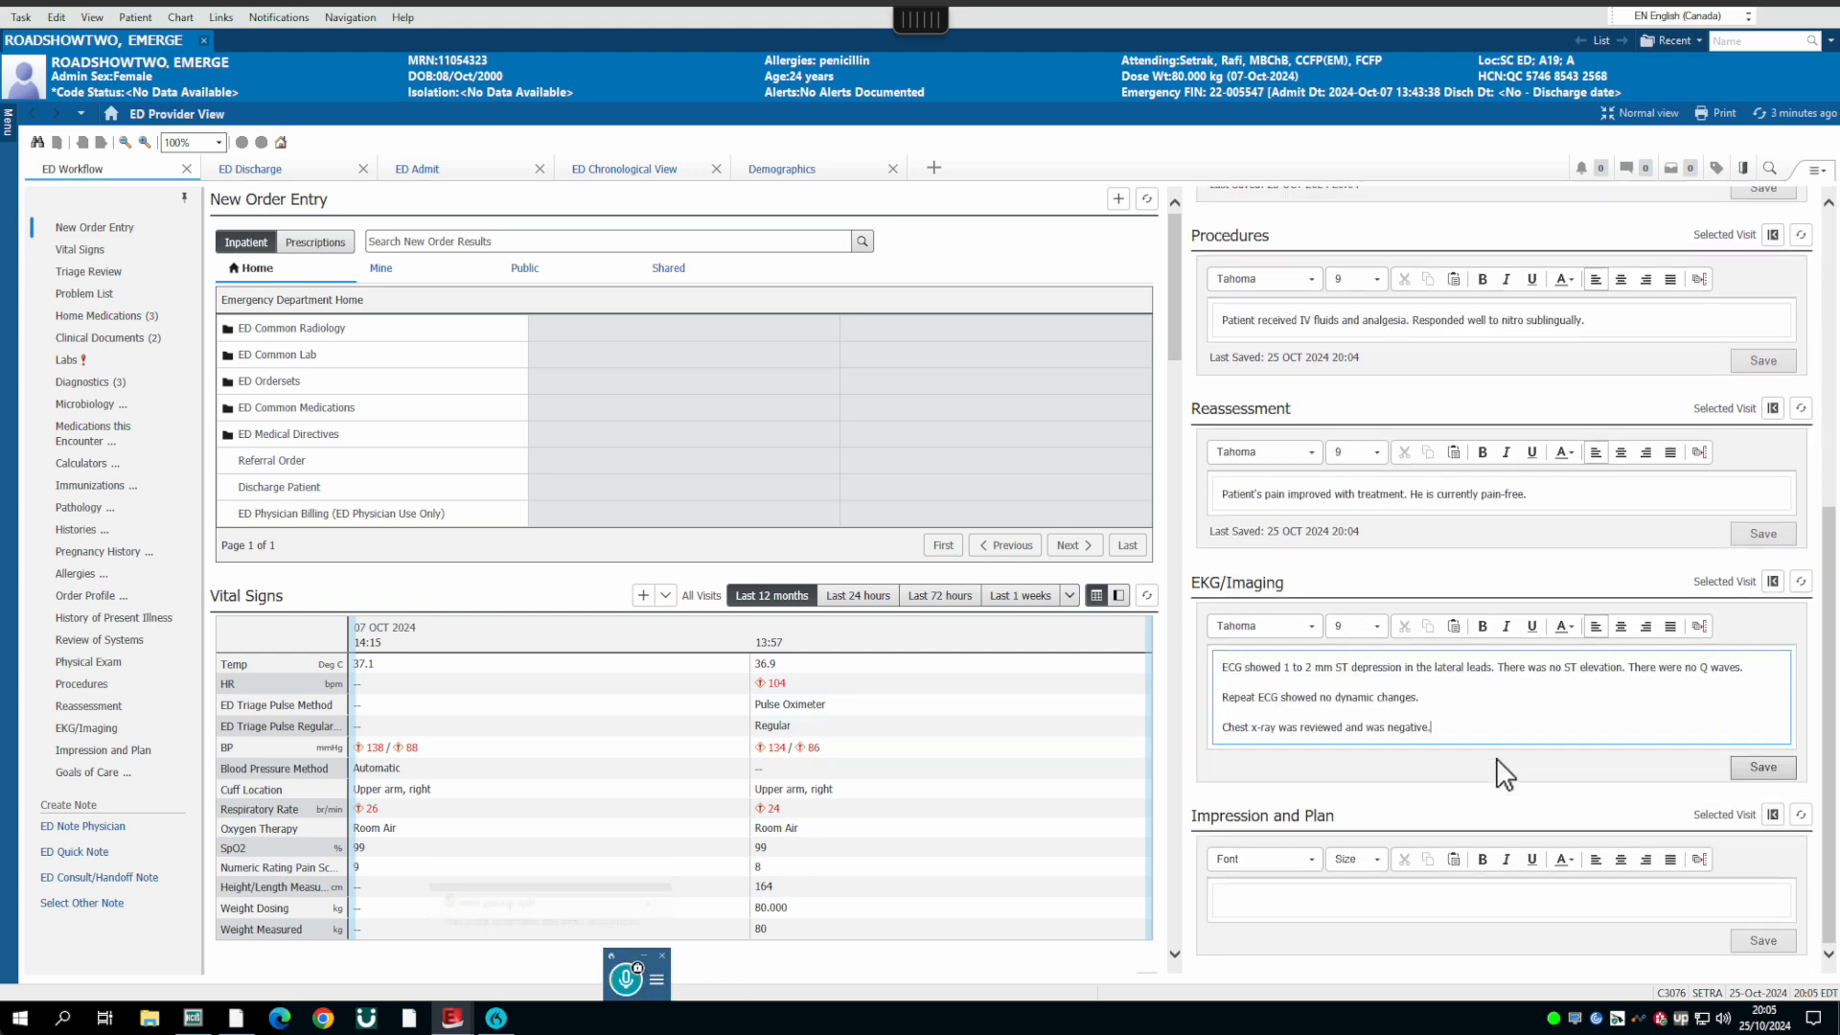
Step: Add a new paragraph to Procedures reading "Patient received aspirin, Plavix, fondaparinux."
{"action": "left_click", "coordinate": [1273, 909]}
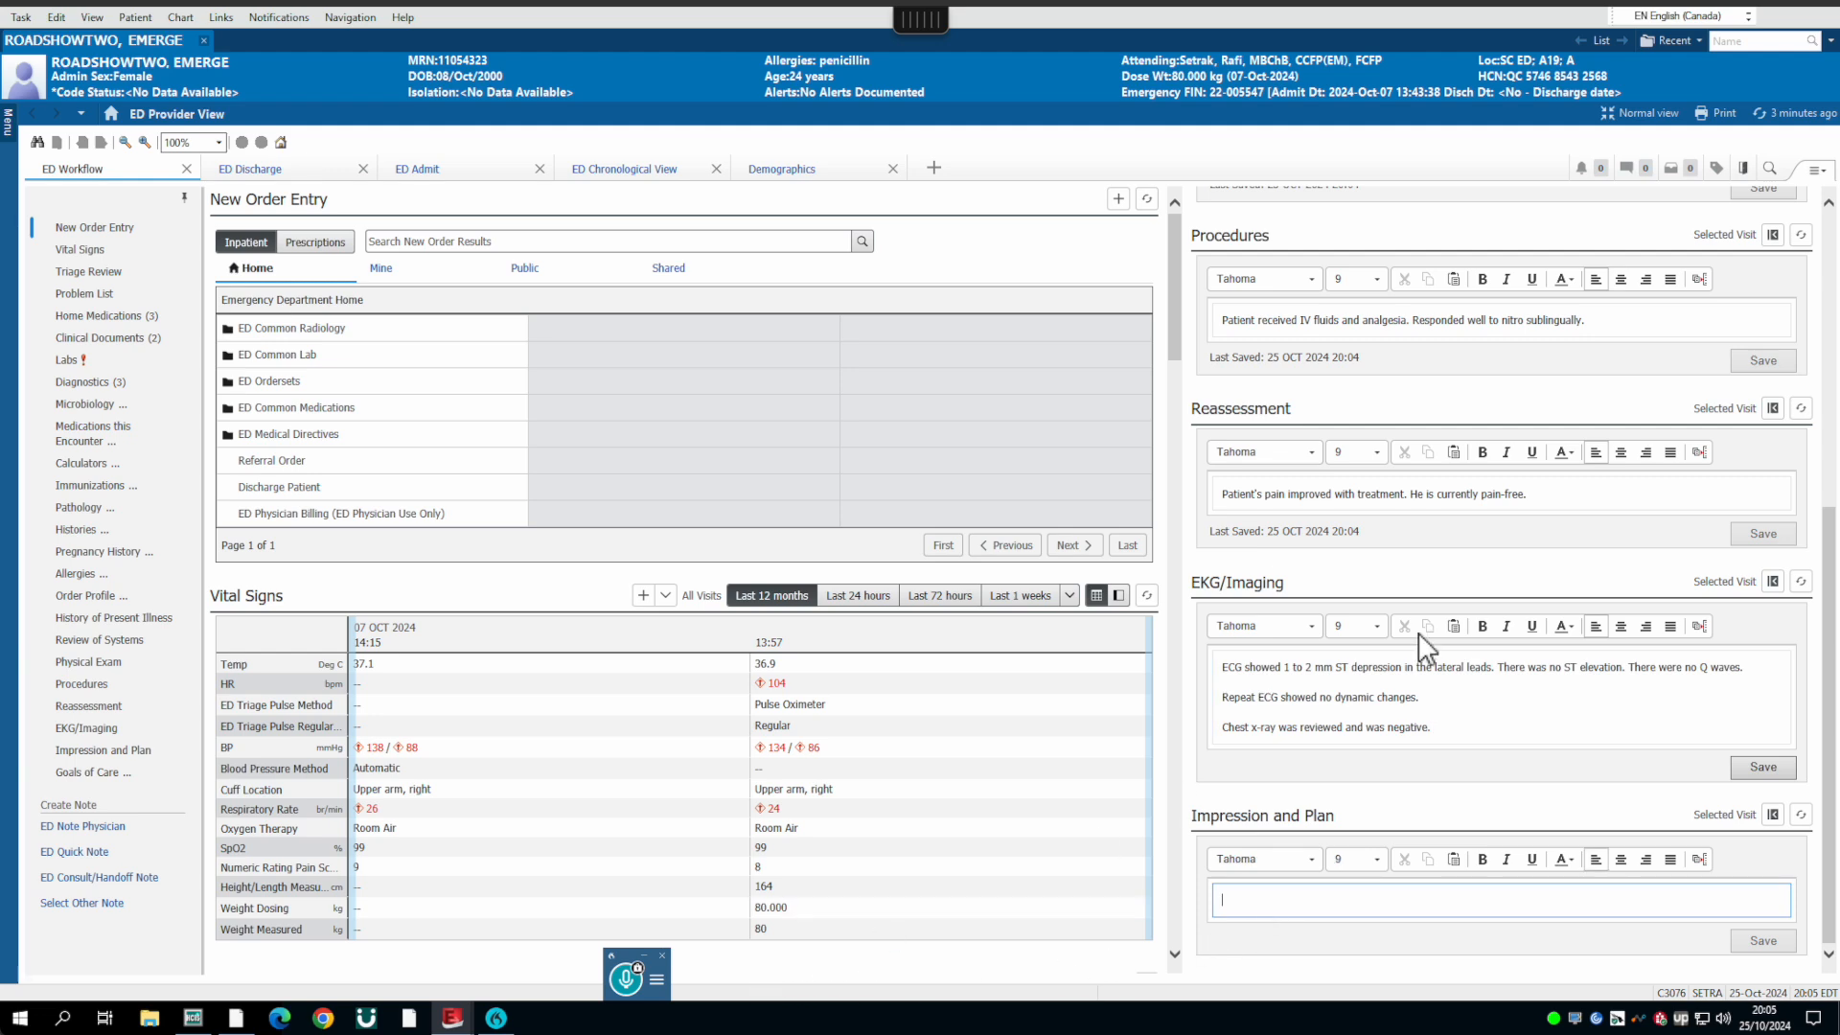
{"action": "scroll", "coordinate": [1478, 490], "scroll_direction": "up", "scroll_amount": 3}
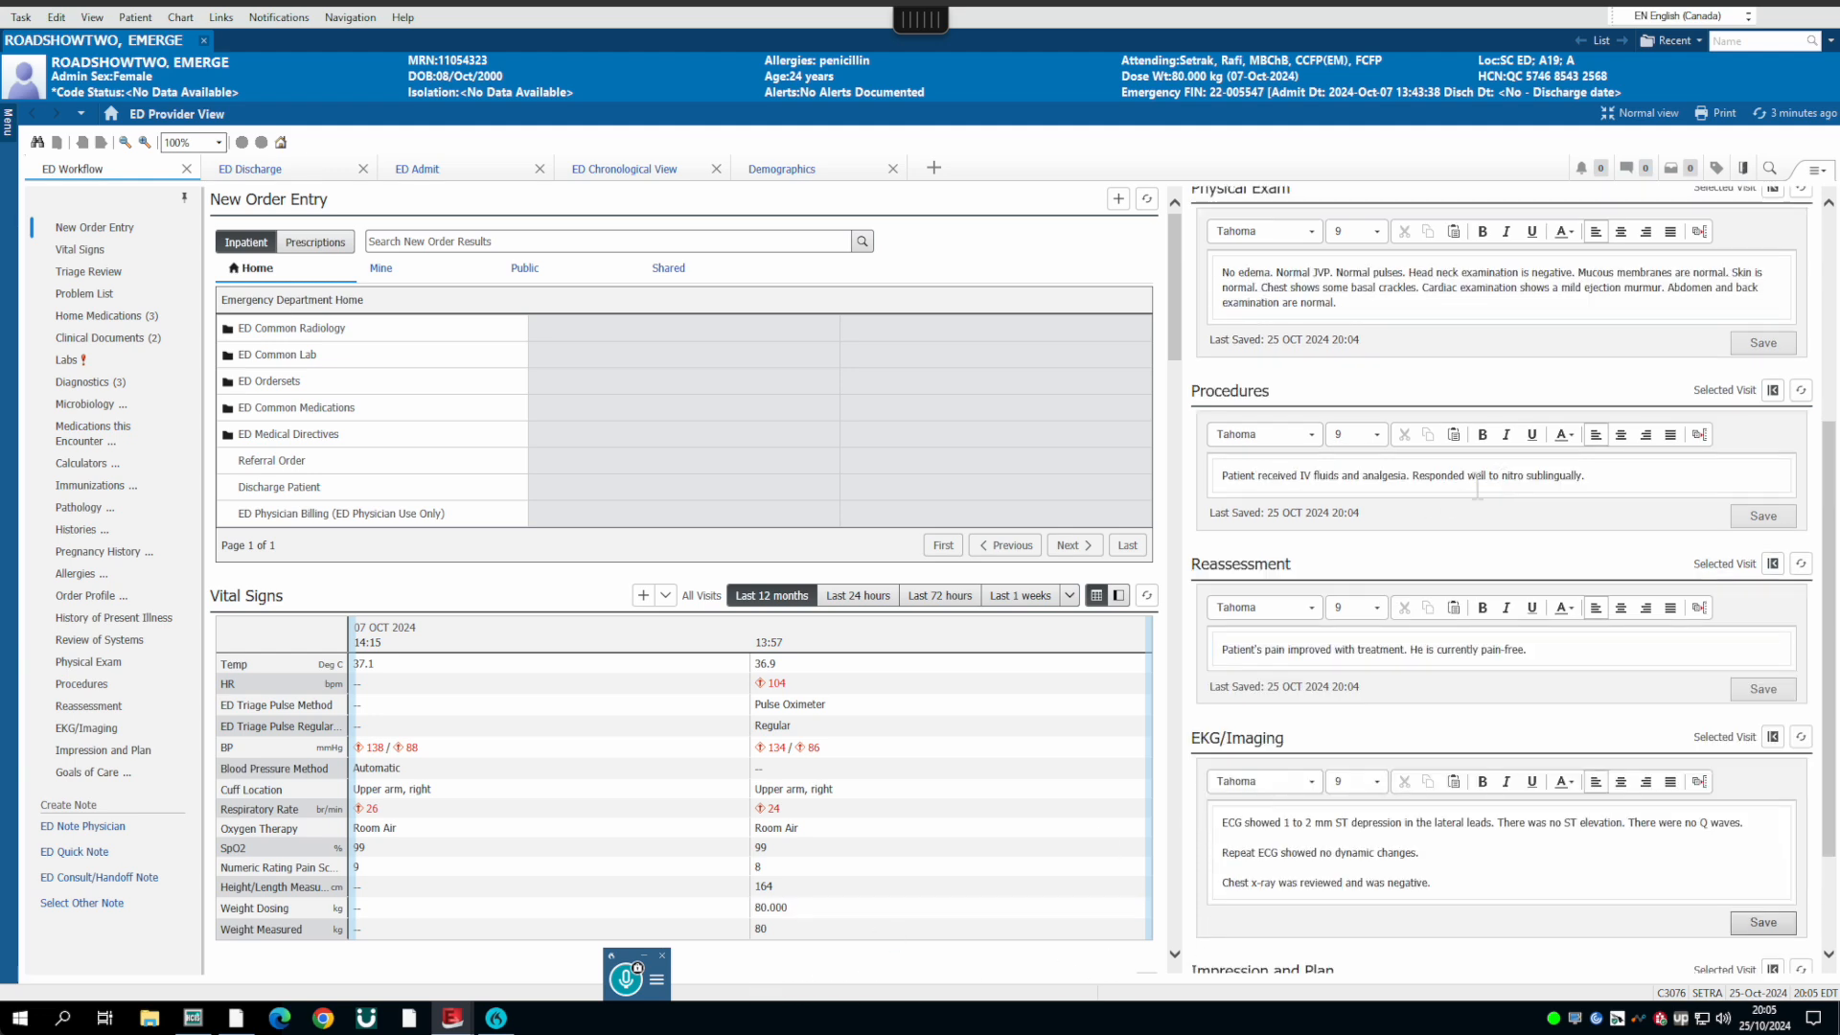
{"action": "left_click", "coordinate": [1636, 482]}
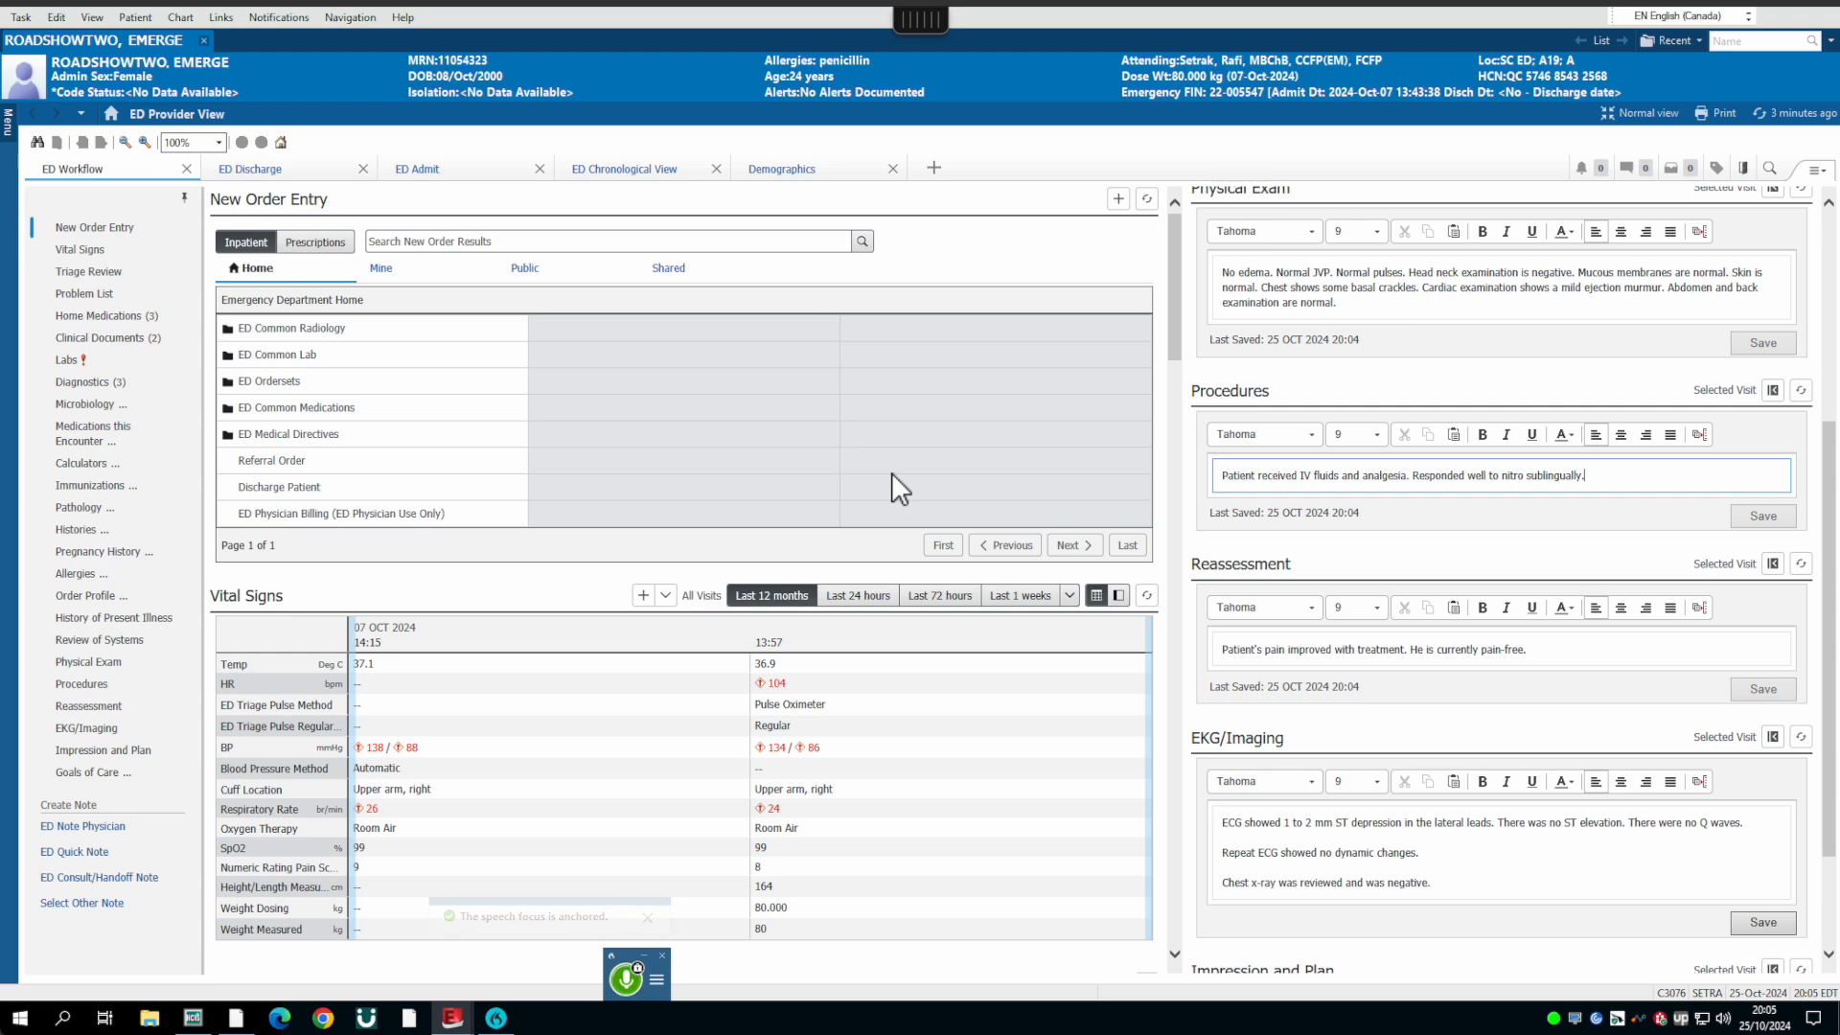
{"action": "key", "text": "Return"}
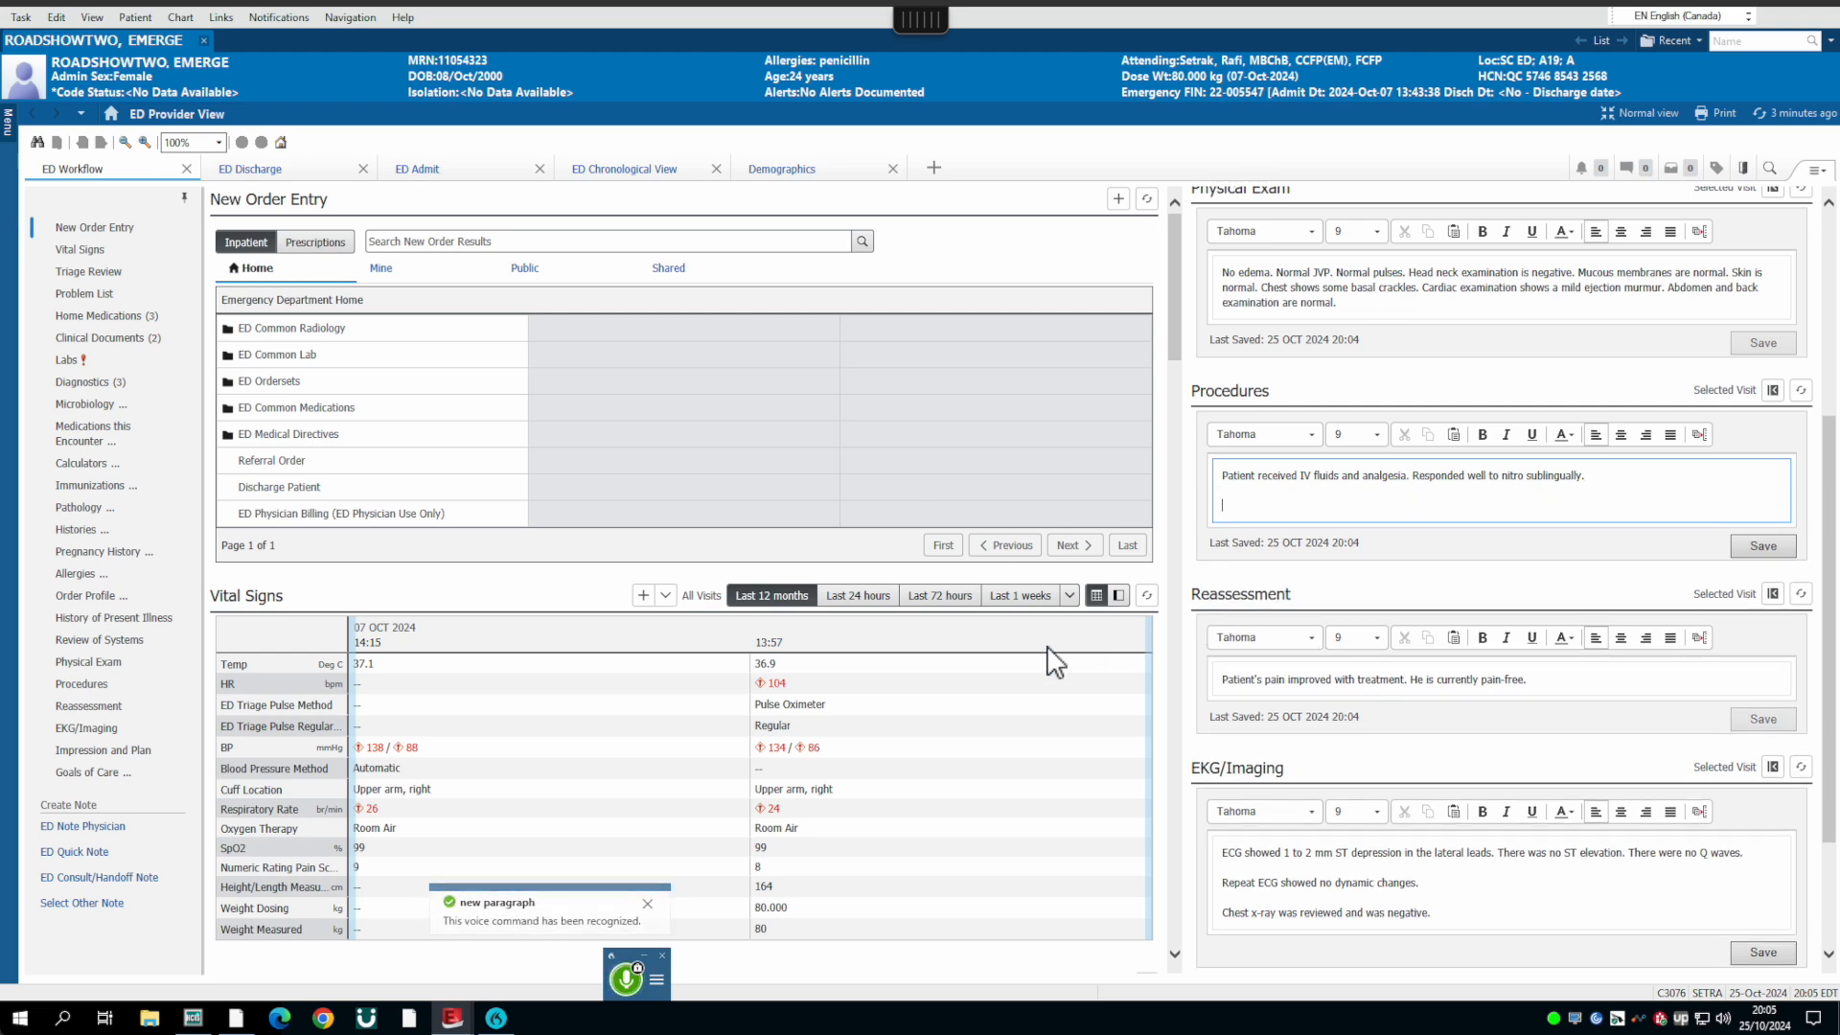
{"action": "type", "text": "Patient received aspirin, Plavix, fondaparinux."}
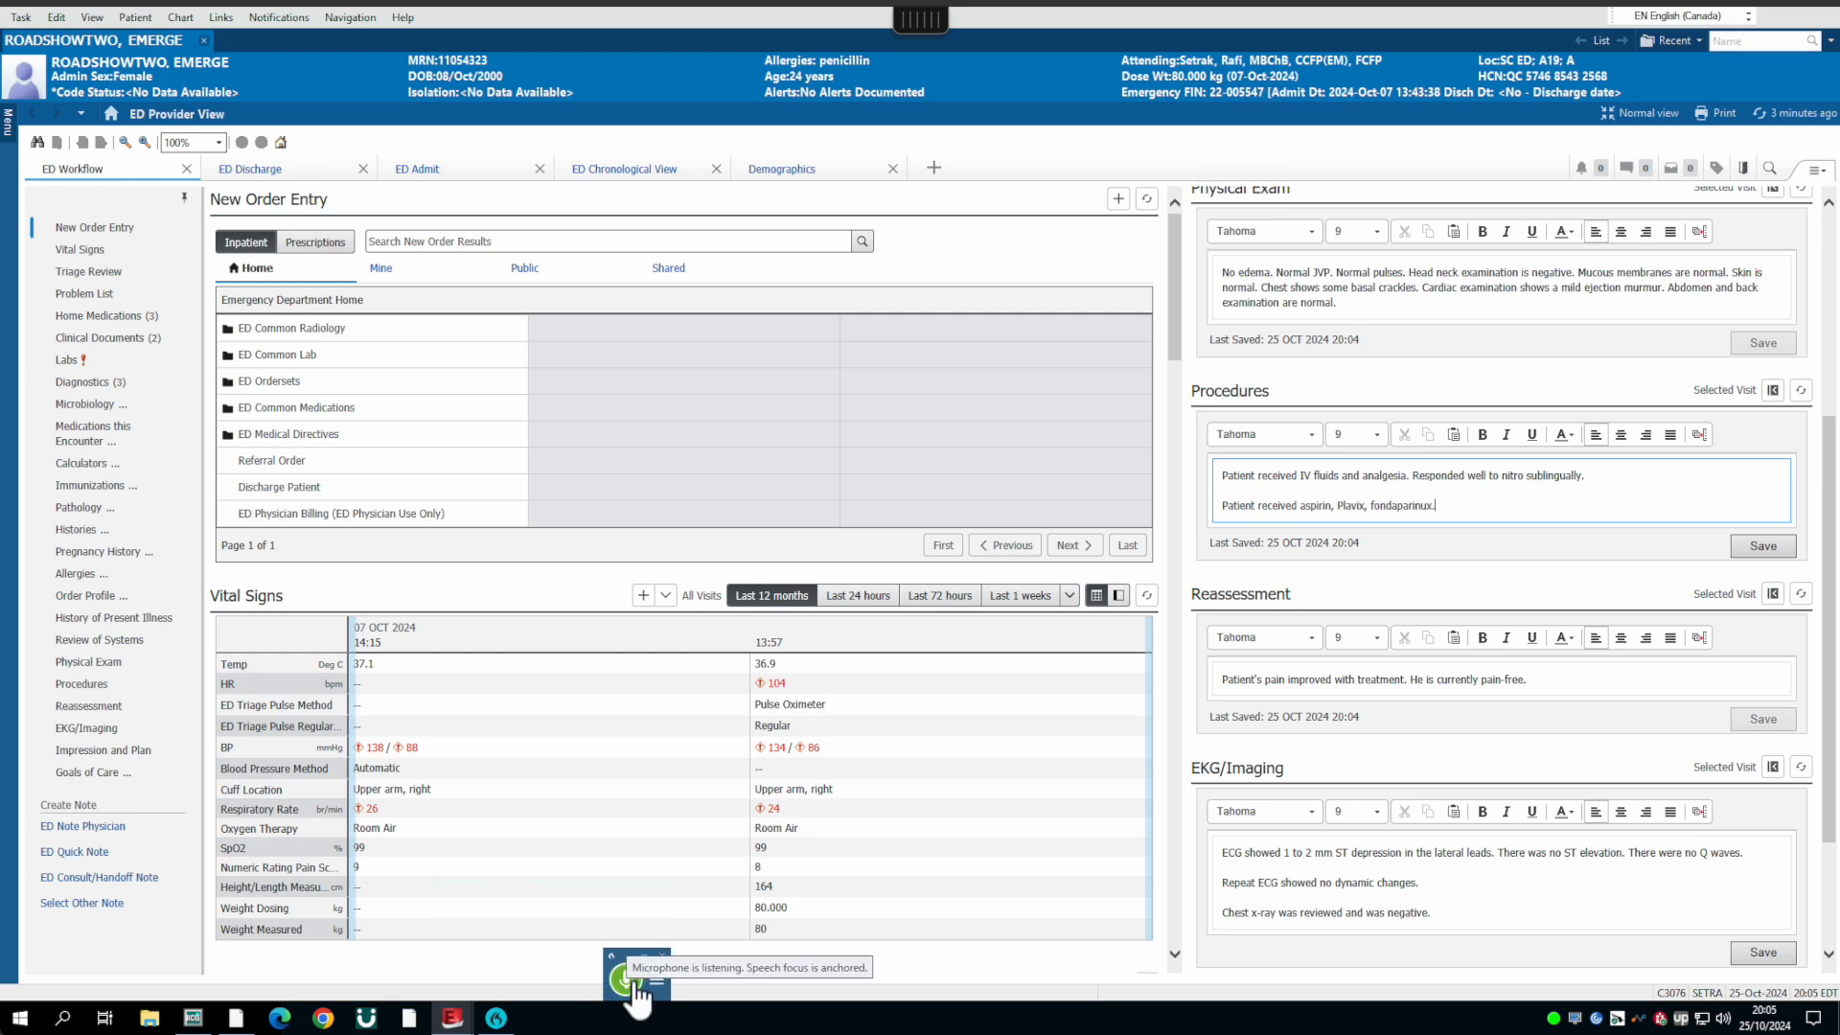
Step: Dictate in Impression and Plan that the case was discussed with the on-call cardiologist, who is to see the patient and assume care
{"action": "scroll", "coordinate": [1354, 922], "scroll_direction": "down", "scroll_amount": 2}
{"action": "left_click", "coordinate": [1307, 908]}
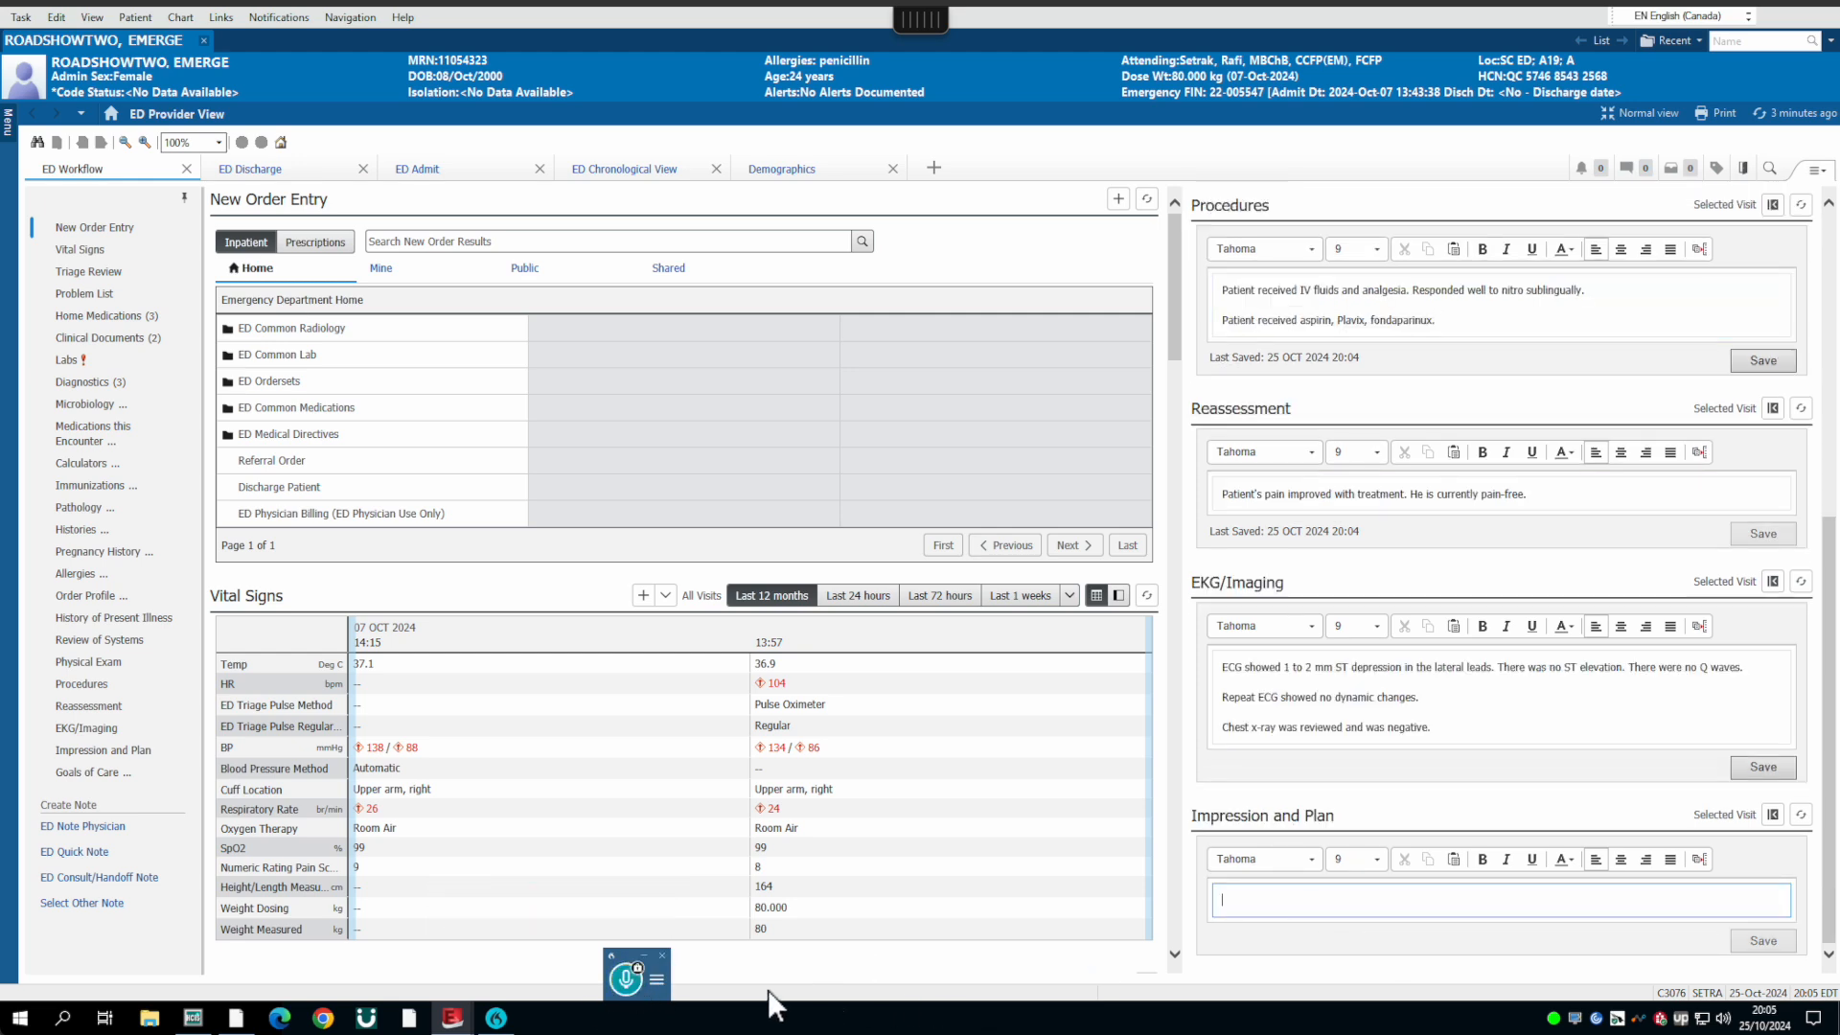
{"action": "left_click", "coordinate": [630, 992]}
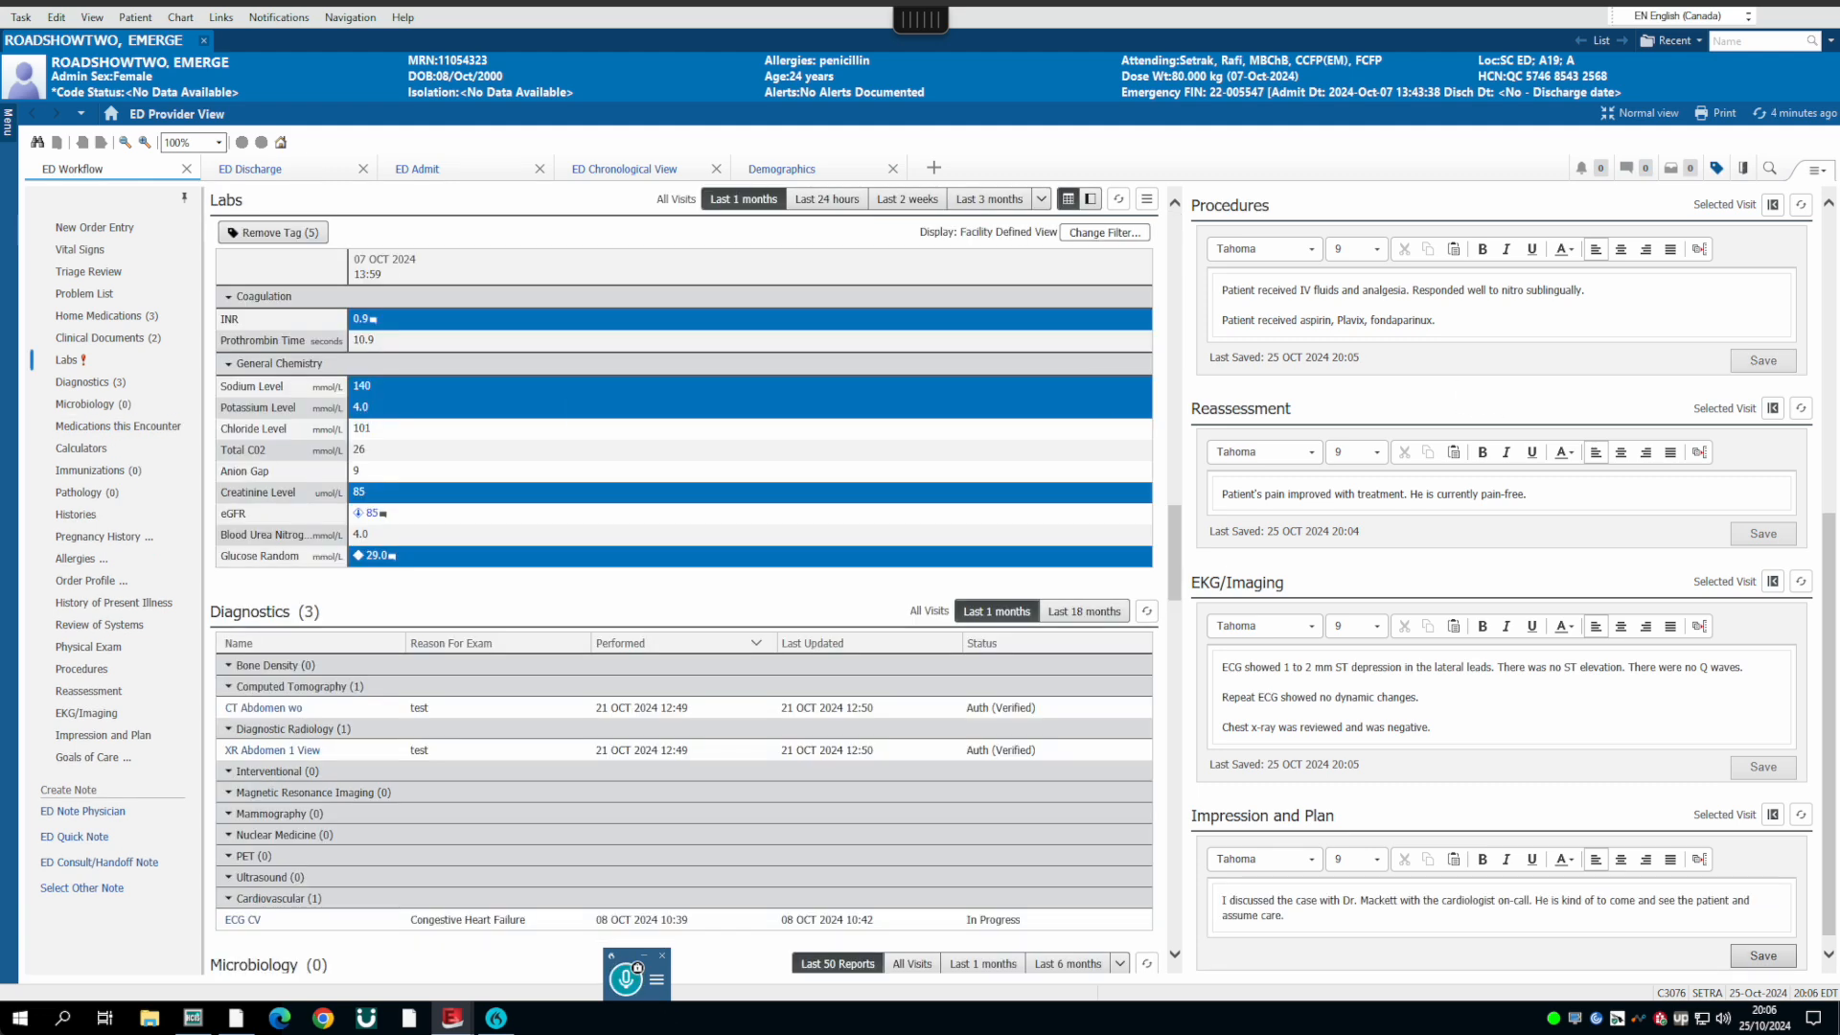
Step: In the ED Discharge diagnosis list, remove Seizure, Emotional upset and HTN from the problems for this visit
{"action": "left_click", "coordinate": [267, 176]}
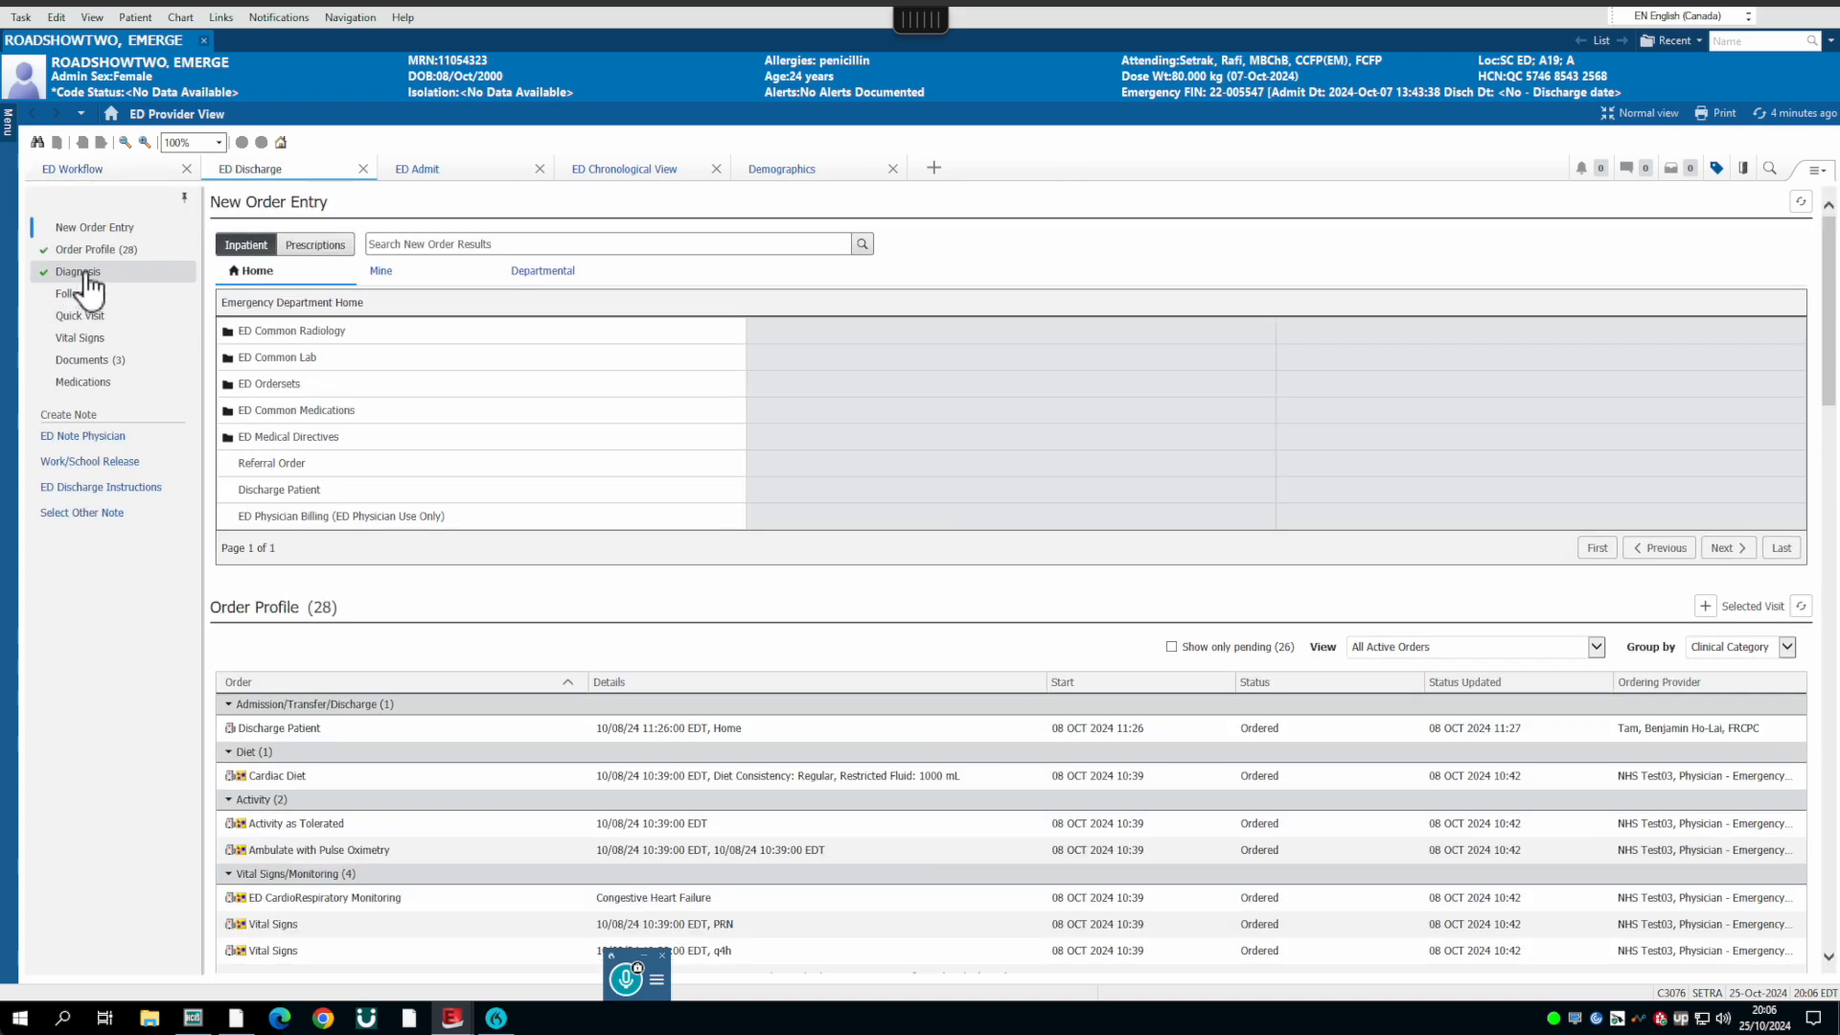
{"action": "left_click", "coordinate": [81, 272]}
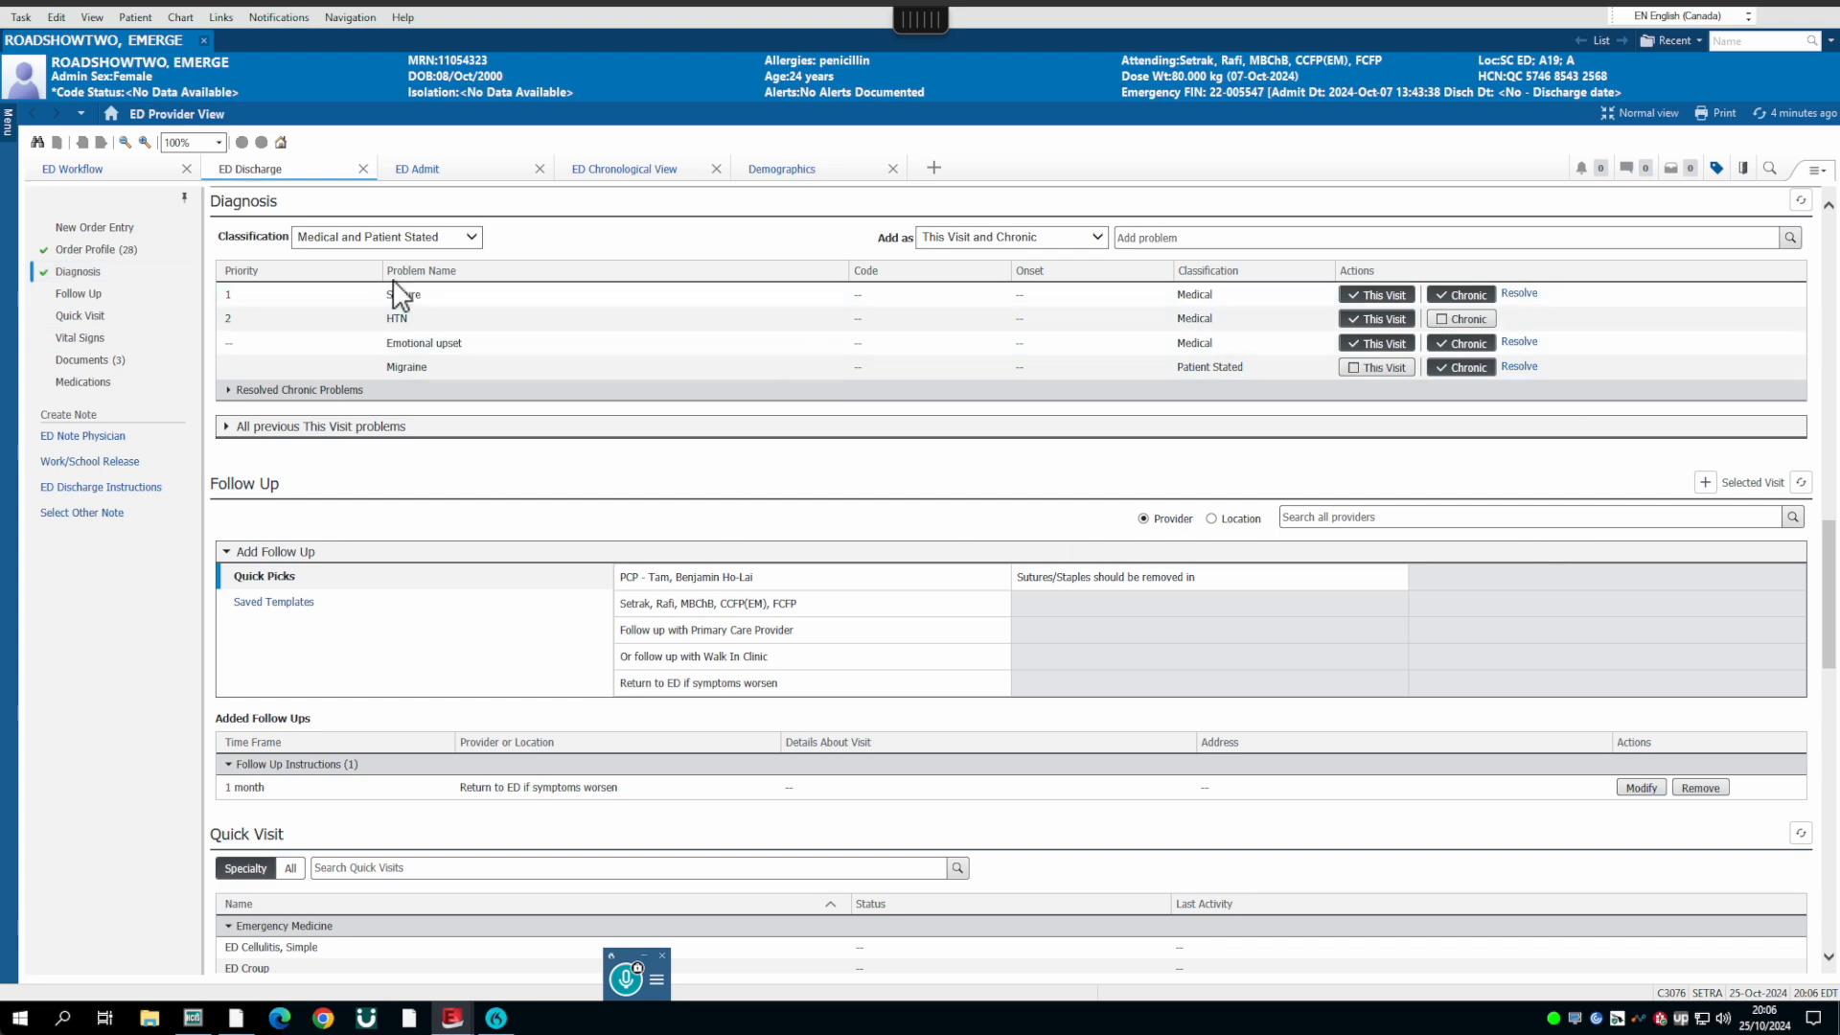
{"action": "left_click", "coordinate": [1371, 296]}
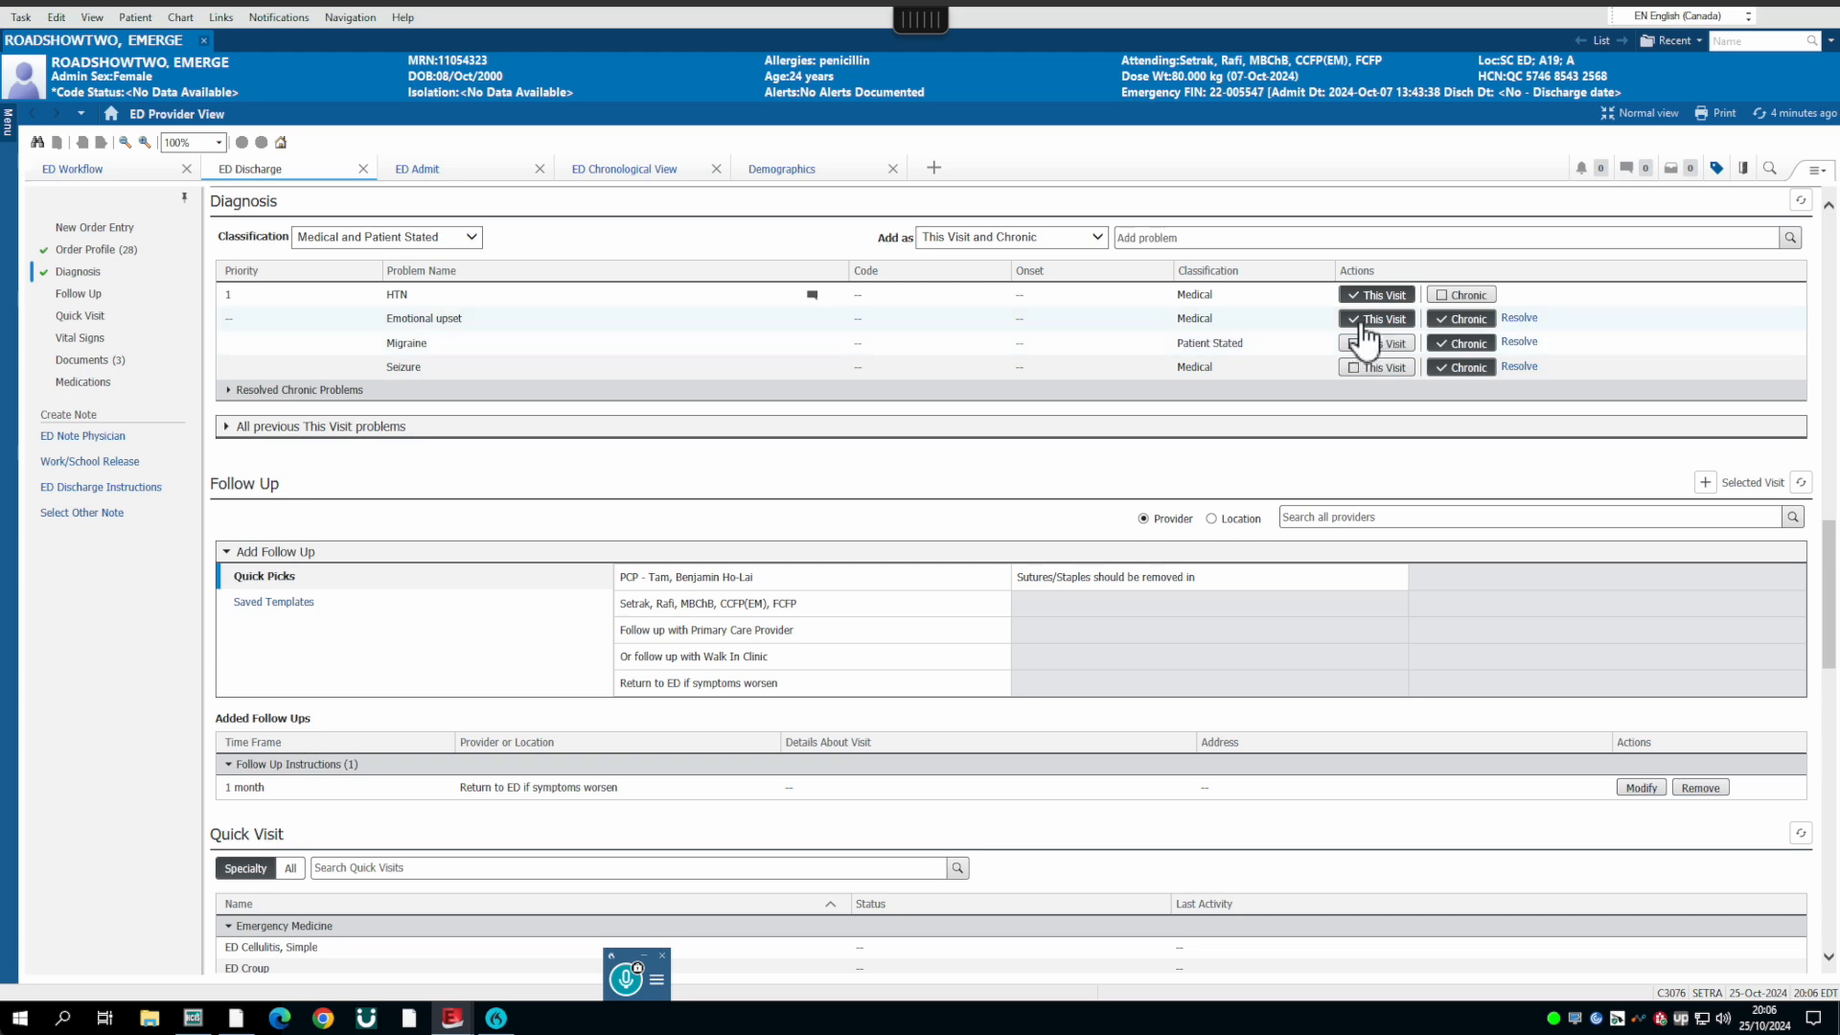
{"action": "left_click", "coordinate": [1372, 319]}
{"action": "left_click", "coordinate": [1372, 295]}
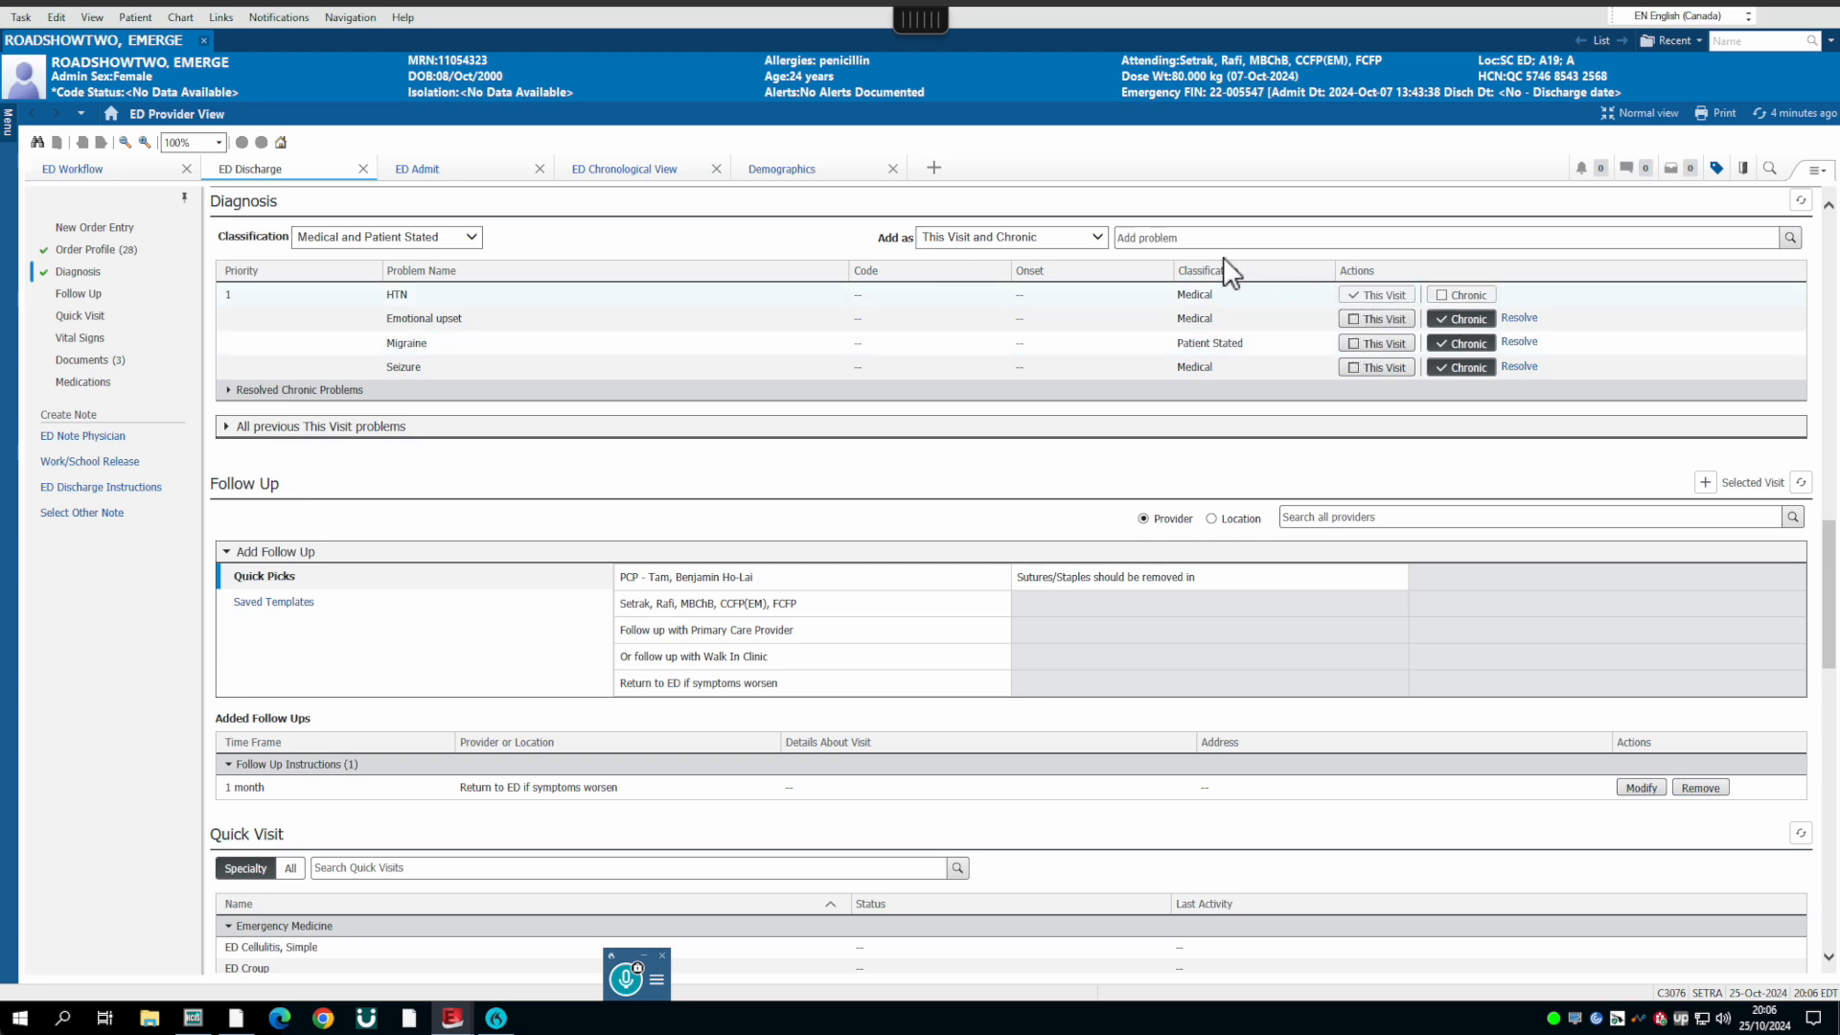
Step: Search for NSTEMI and add "NSTEMI (non-ST elevated myocardial infarction)" as a This Visit and Chronic diagnosis
{"action": "left_click", "coordinate": [1173, 239]}
{"action": "type", "text": "NSTEM"}
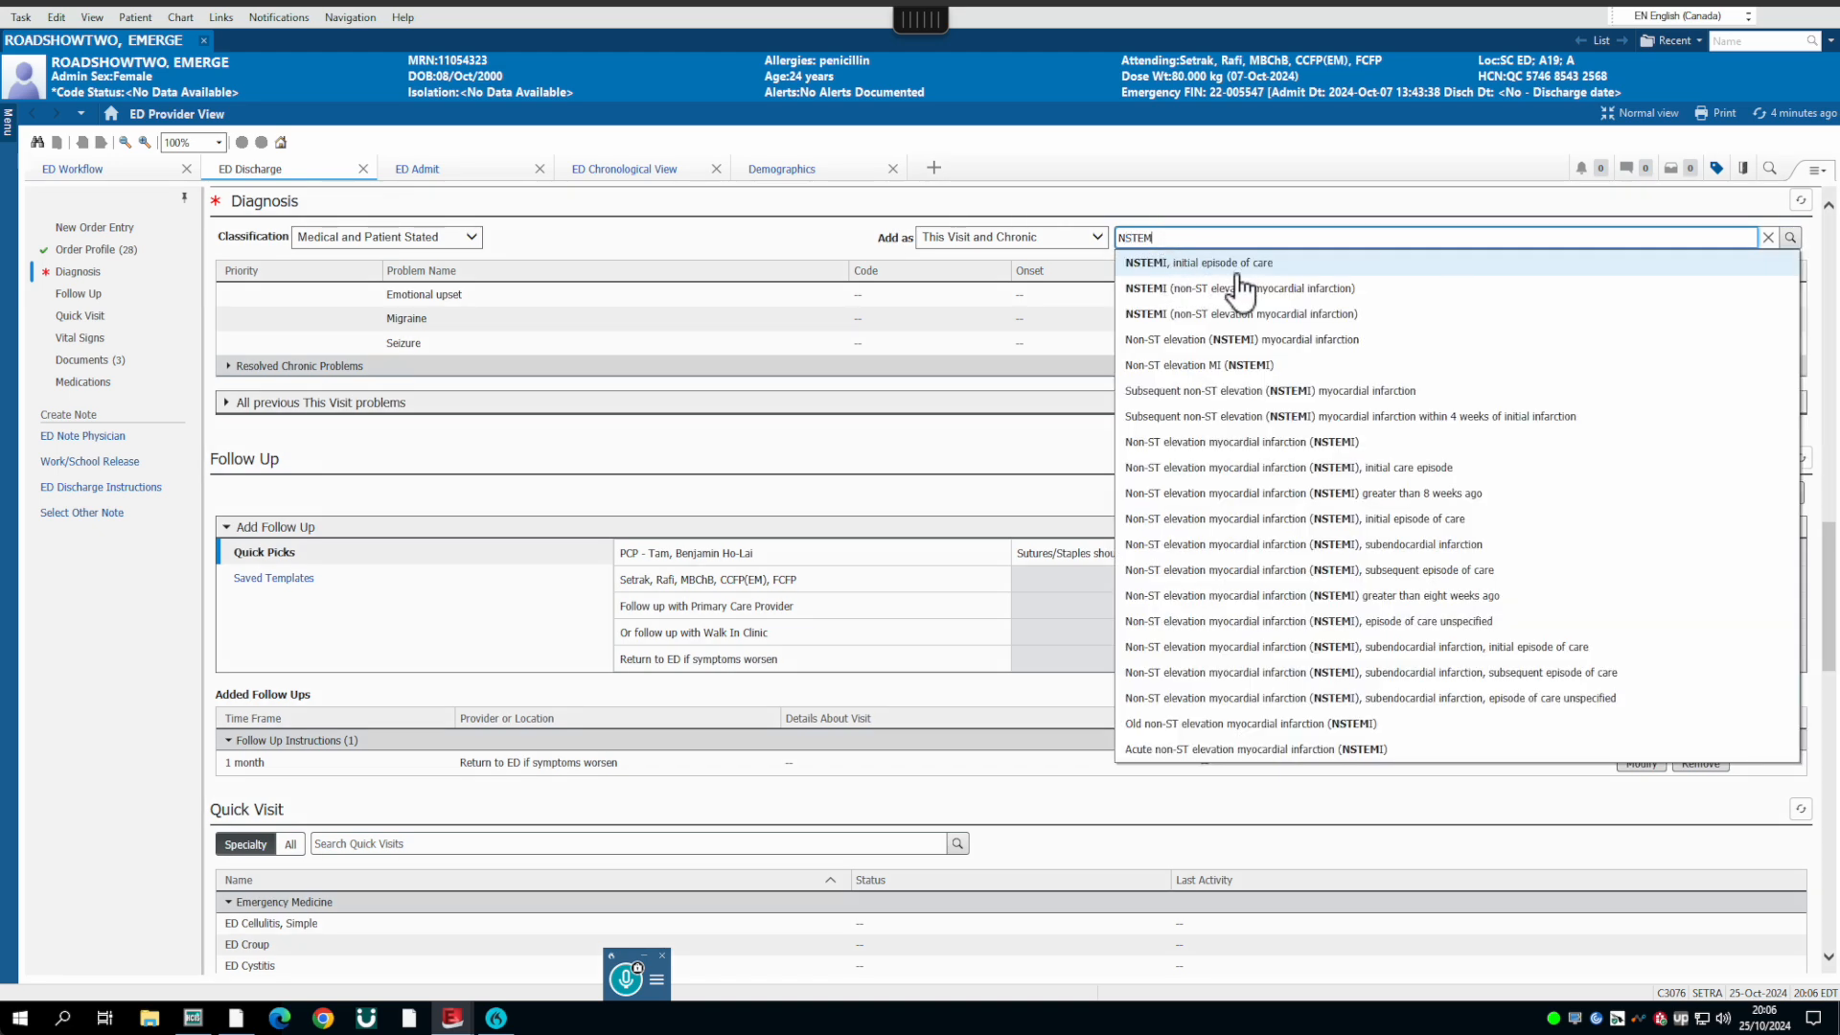
{"action": "left_click", "coordinate": [1198, 292]}
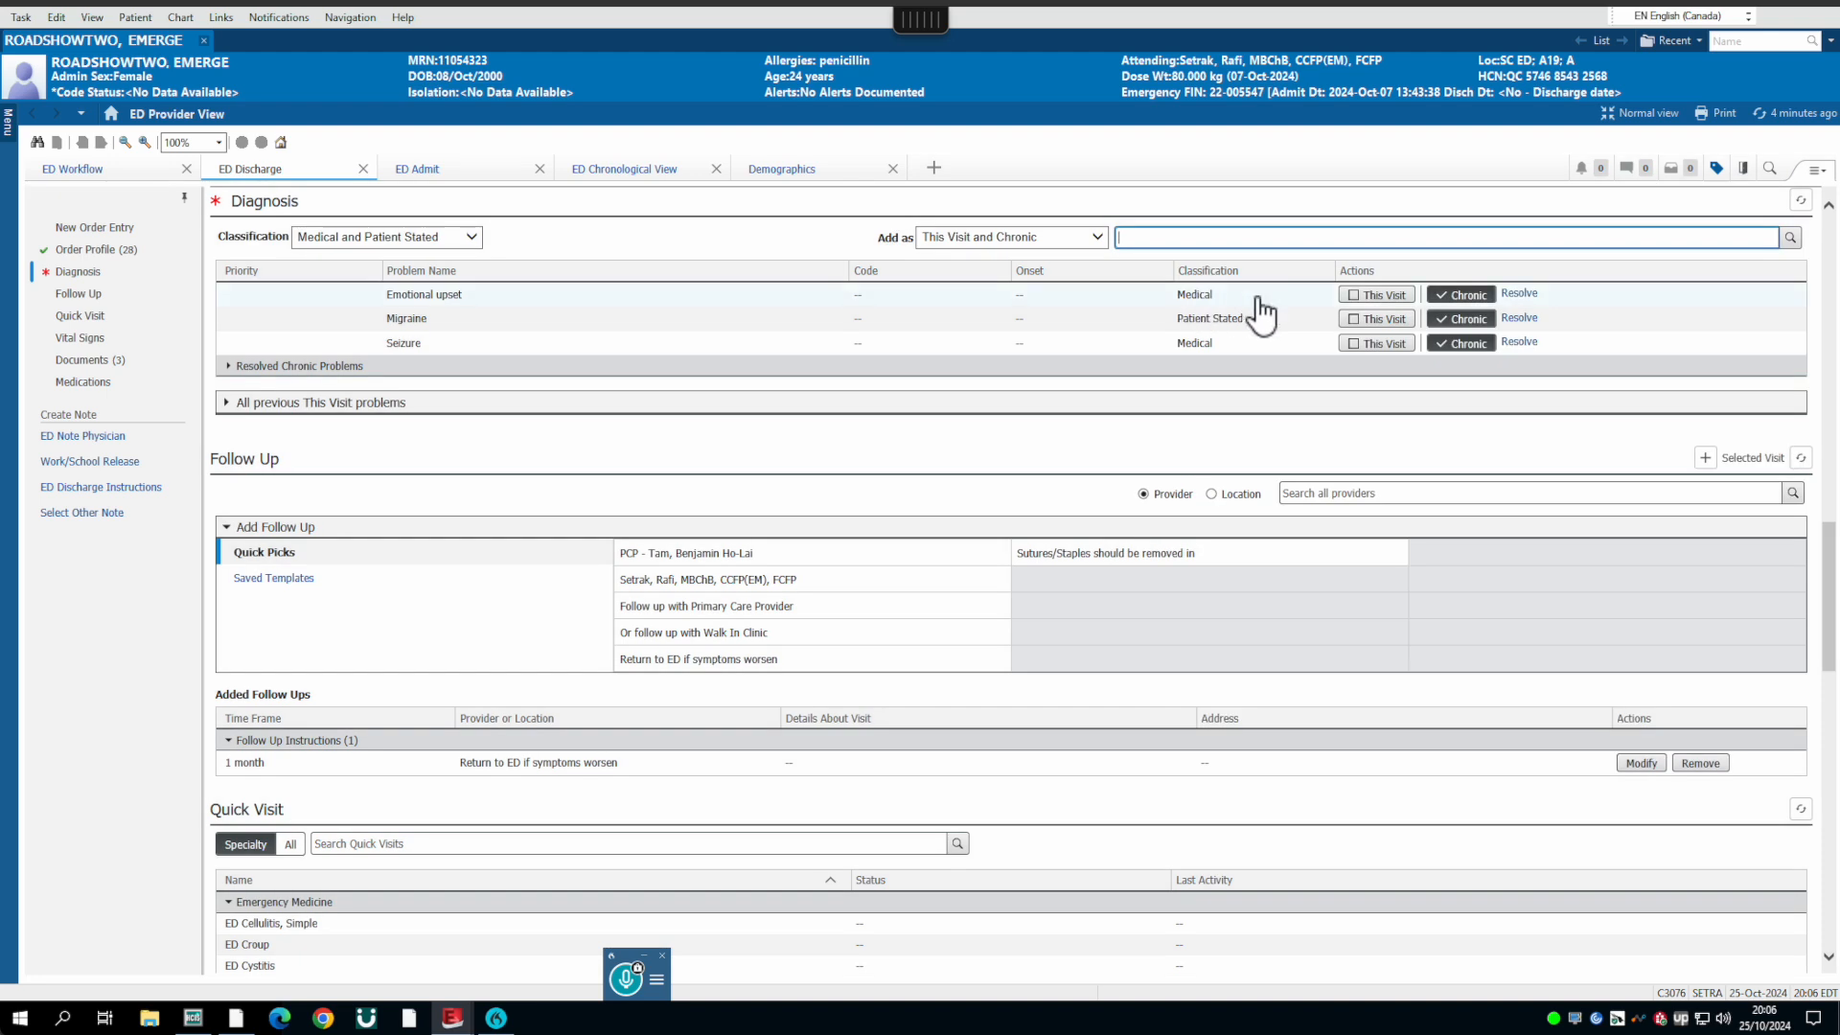
{"action": "scroll", "coordinate": [1158, 304], "scroll_direction": "up", "scroll_amount": 1}
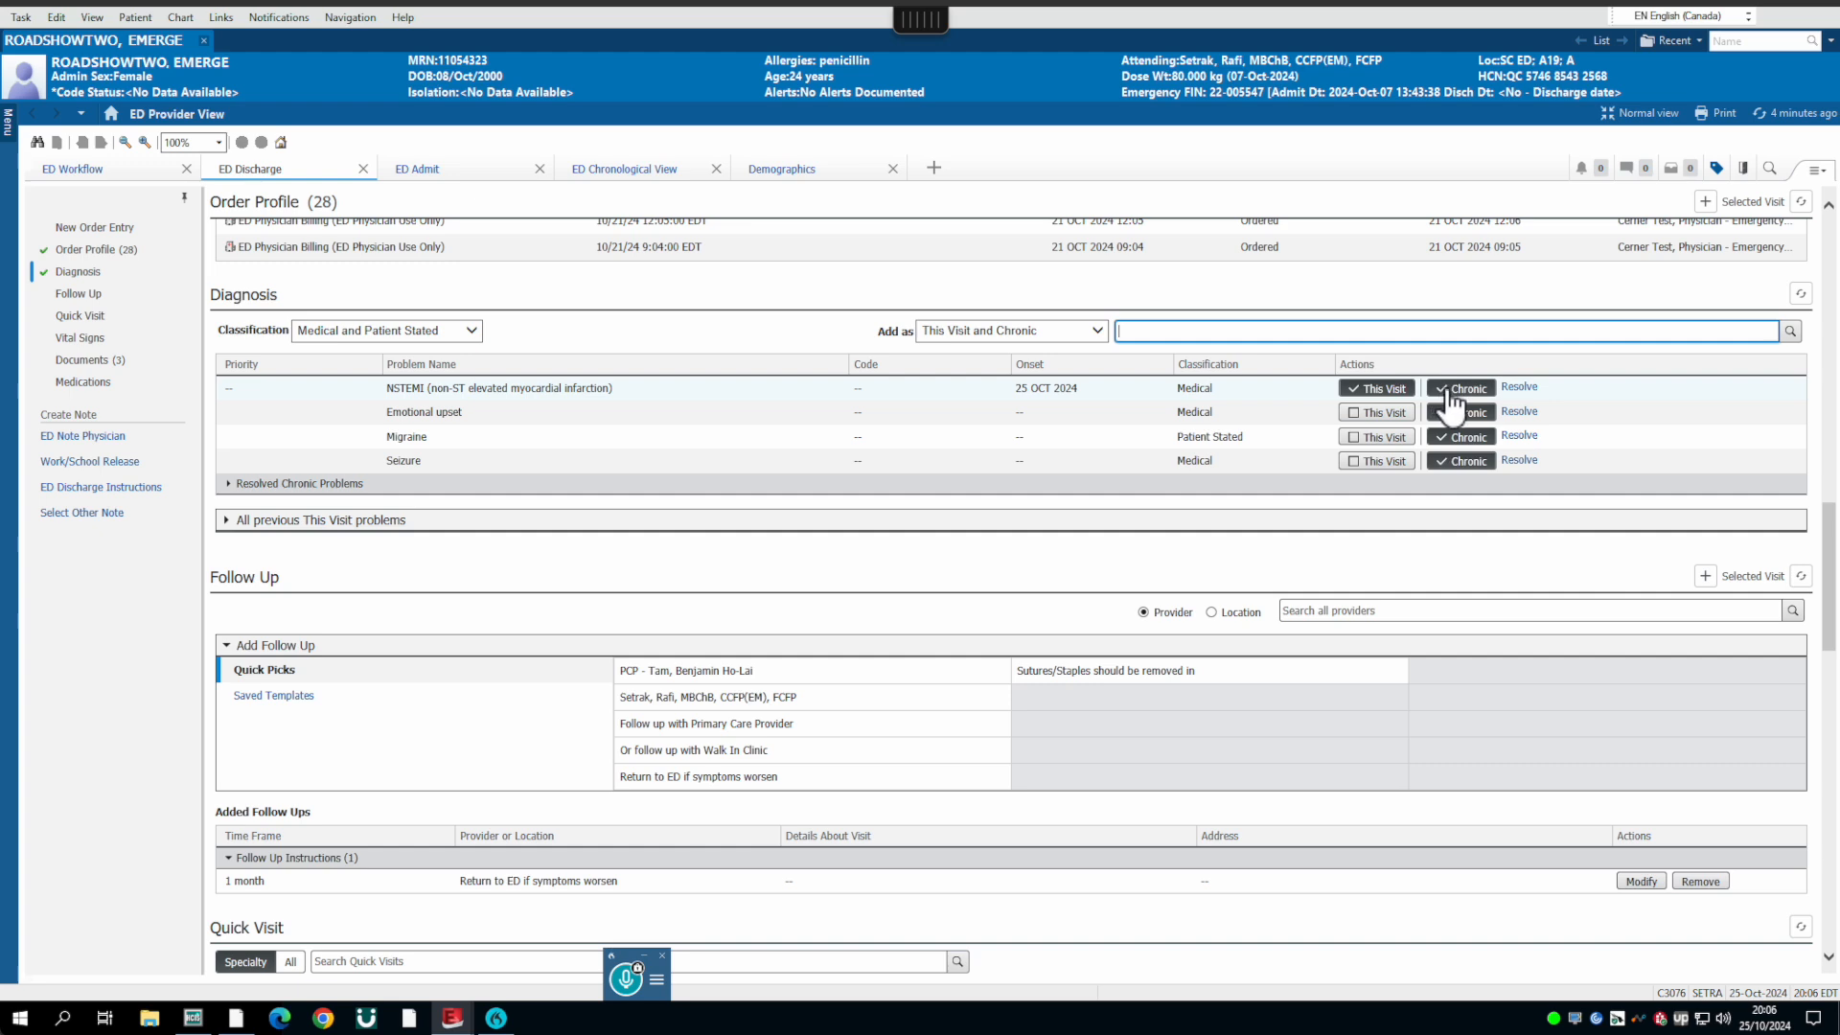
{"action": "scroll", "coordinate": [668, 682], "scroll_direction": "down", "scroll_amount": 3}
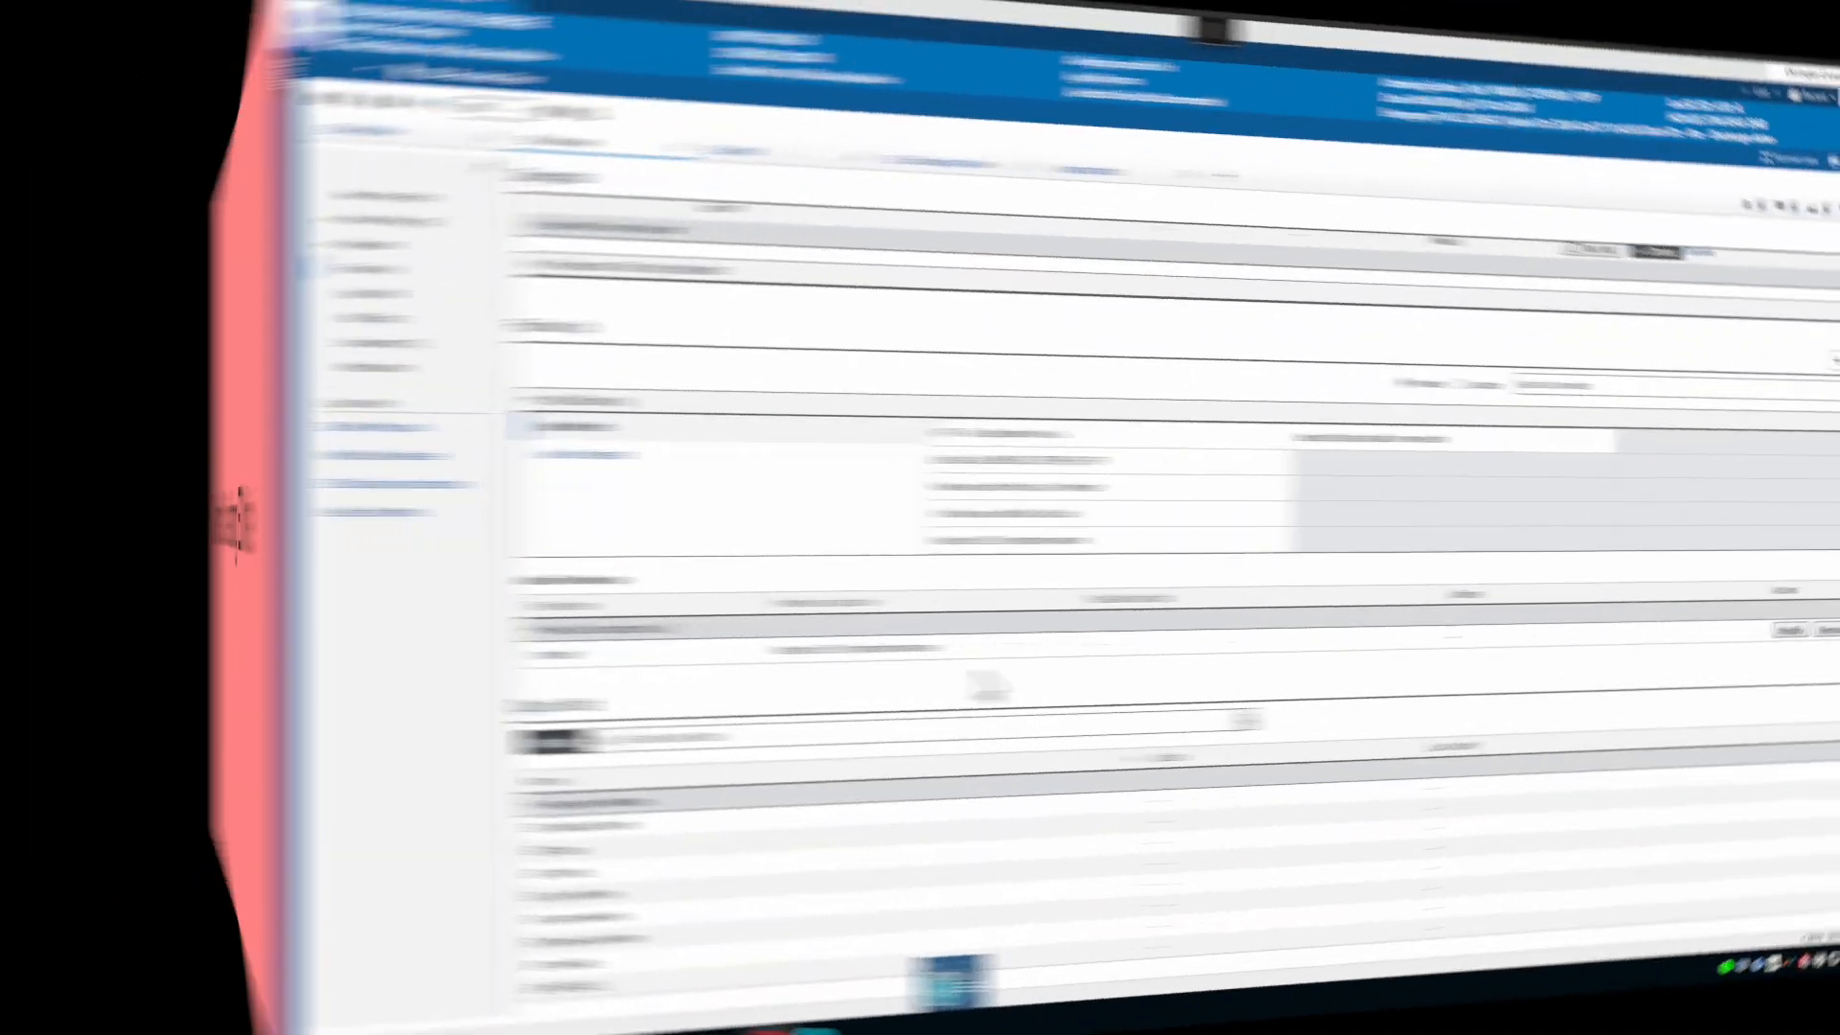
Step: Tag the Glucose Random, Creatinine, Potassium, Sodium and INR results in the ED Workflow labs
{"action": "scroll", "coordinate": [668, 670], "scroll_direction": "up", "scroll_amount": 15}
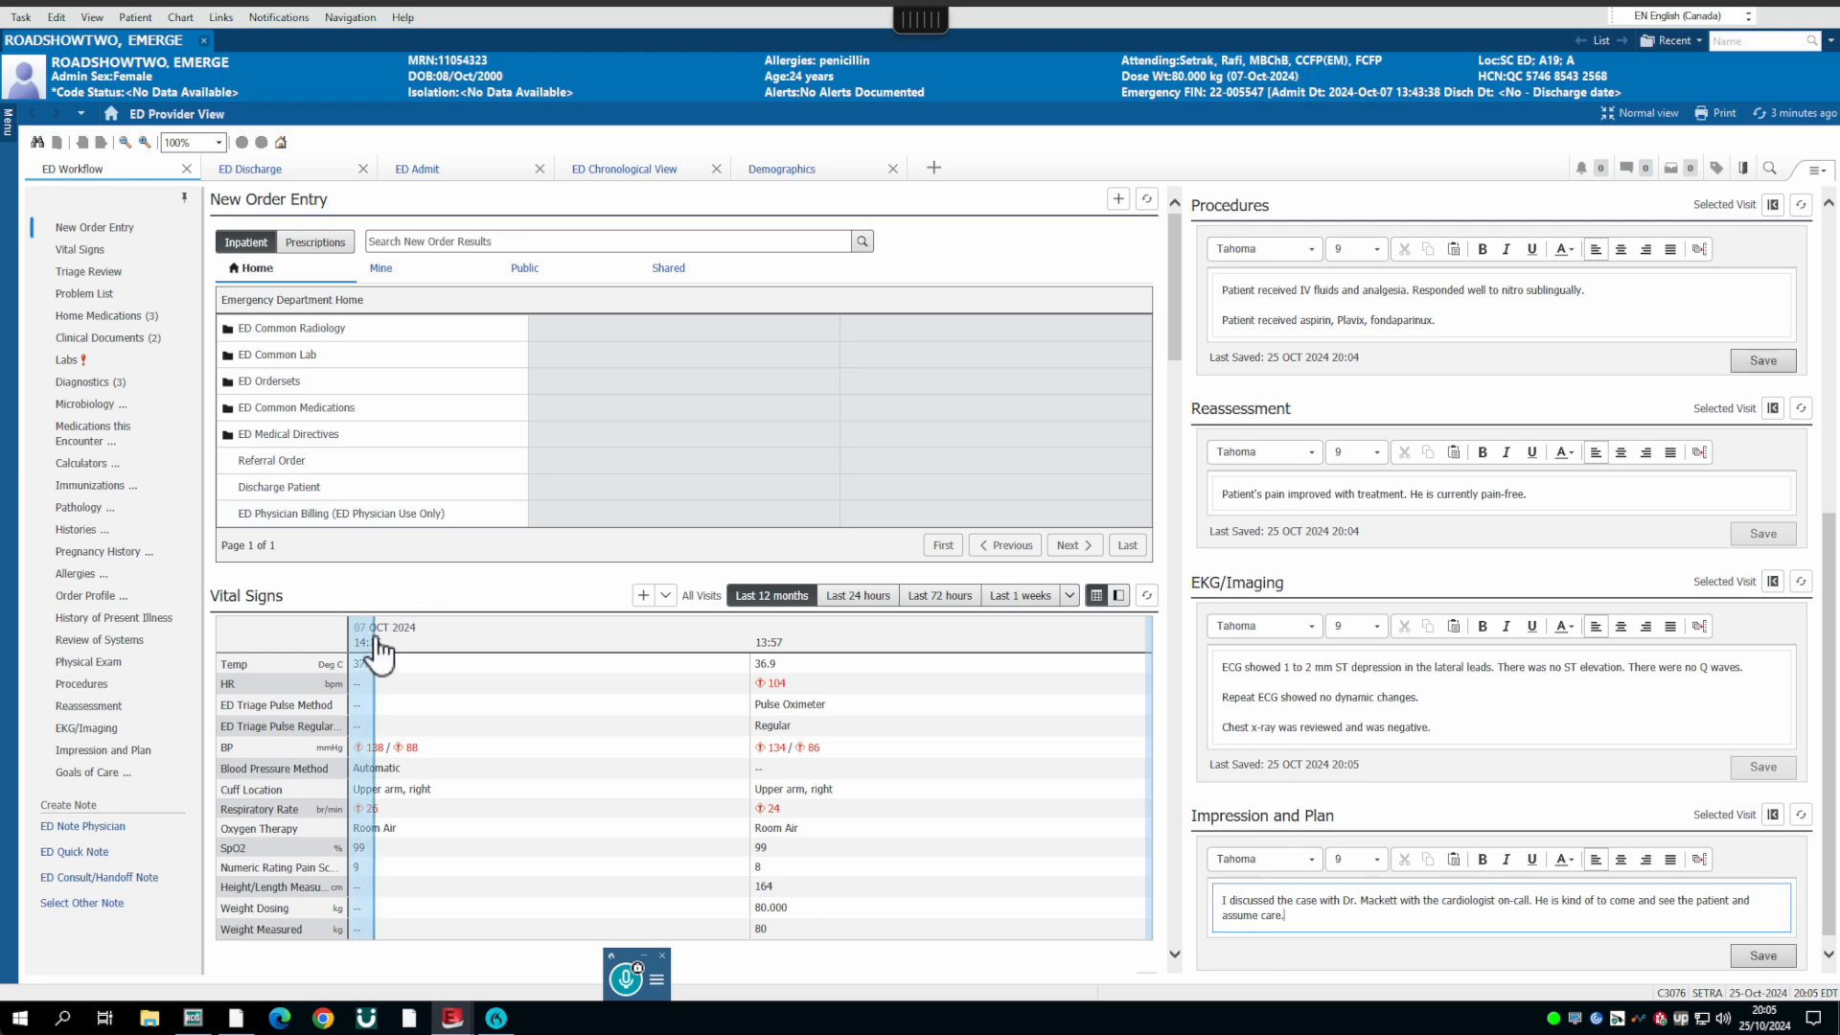
{"action": "scroll", "coordinate": [378, 645], "scroll_direction": "down", "scroll_amount": 3}
{"action": "left_click", "coordinate": [69, 363]}
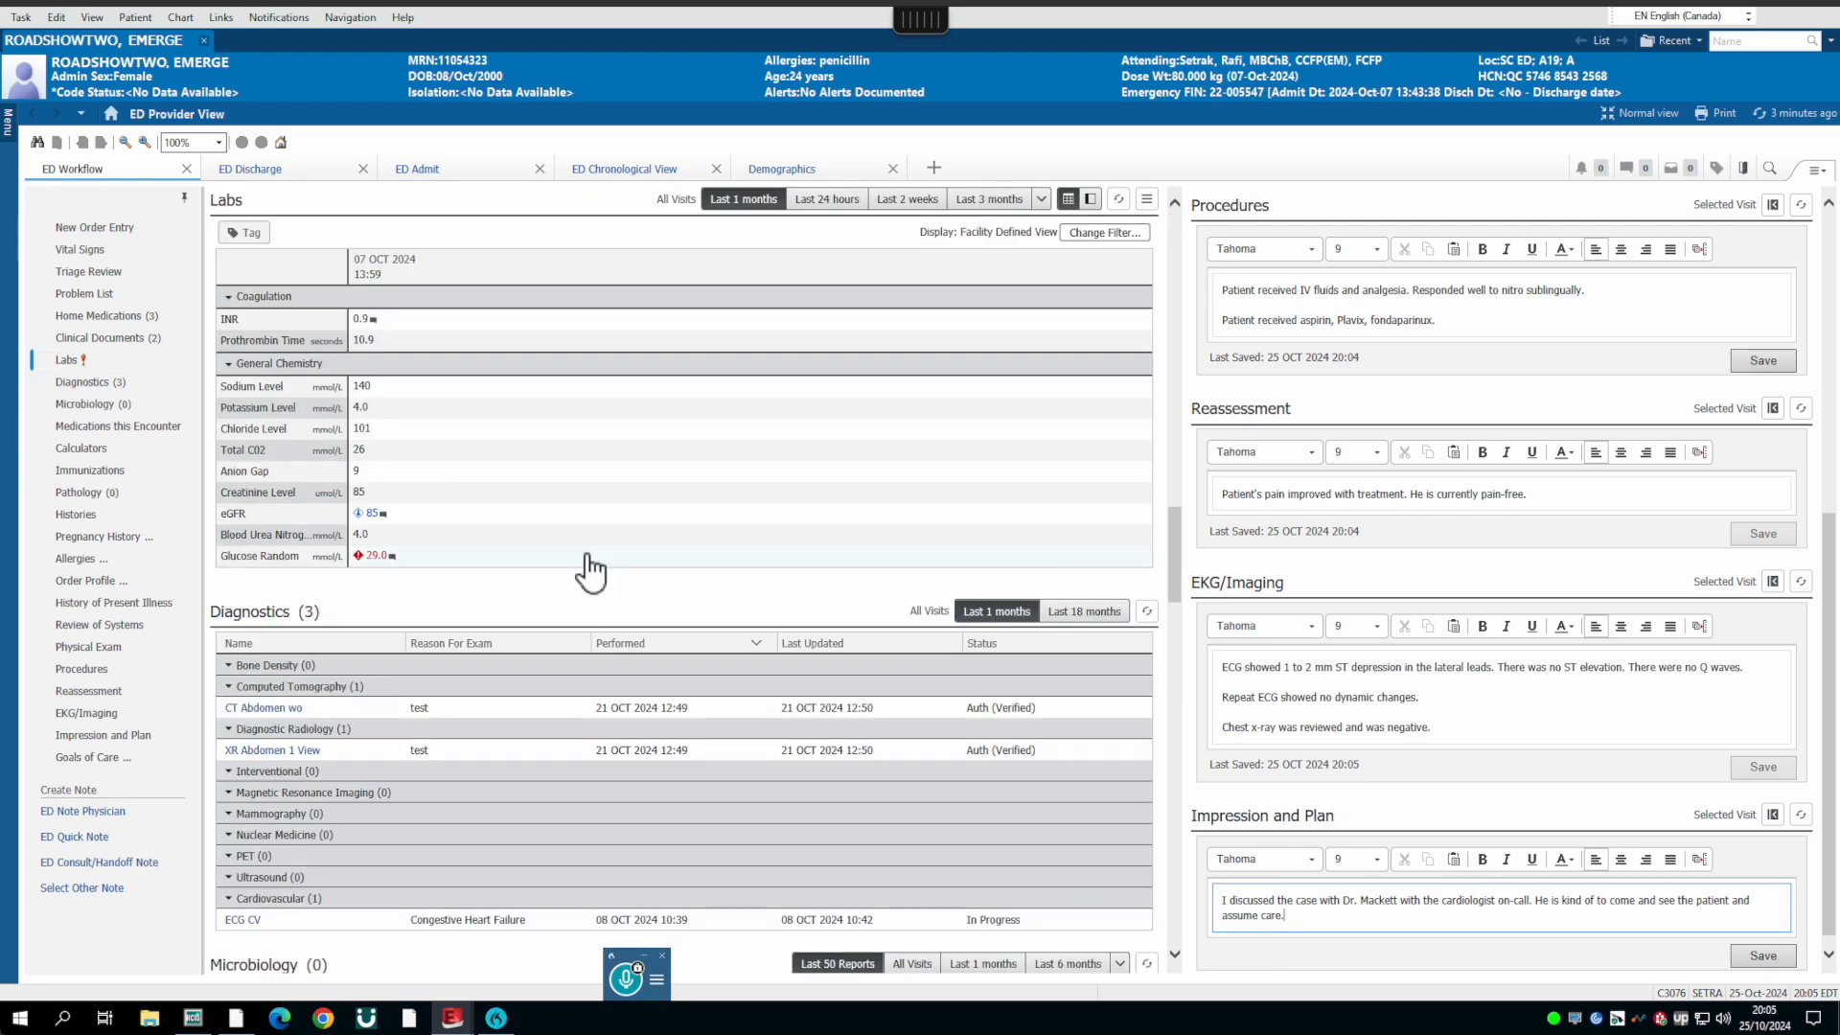
{"action": "left_click", "coordinate": [462, 560]}
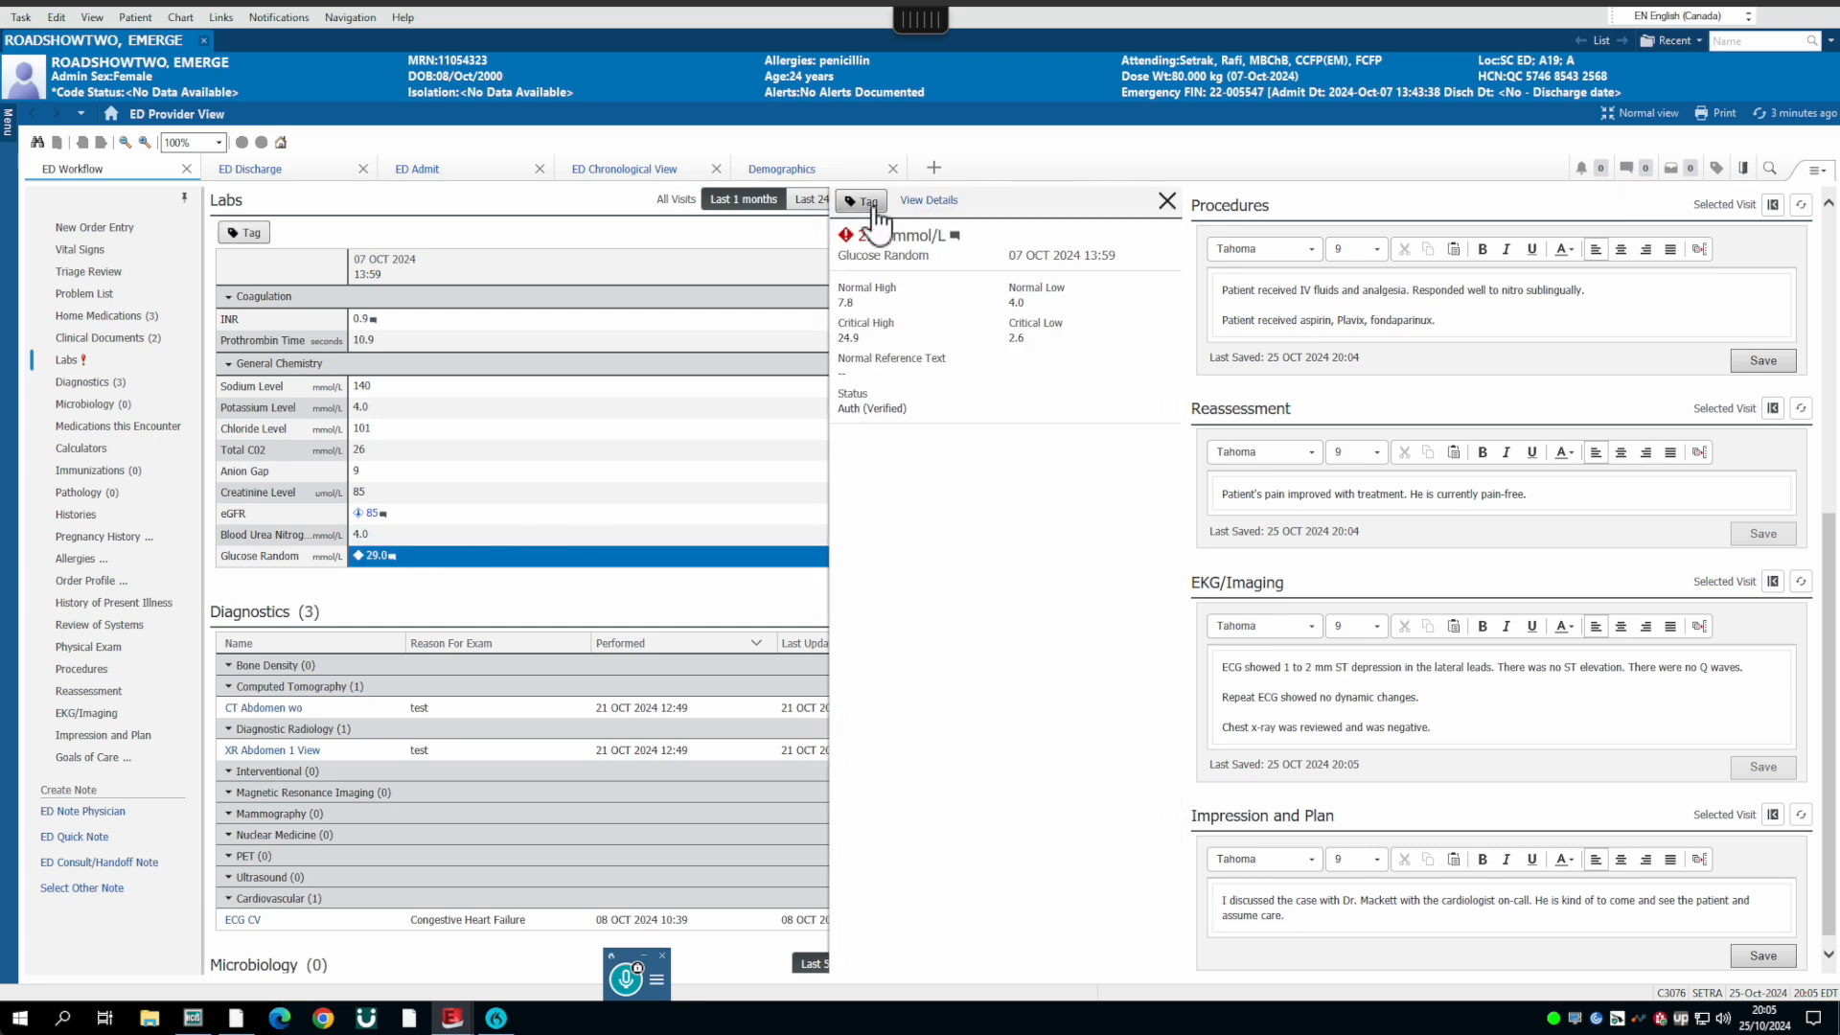
{"action": "left_click", "coordinate": [433, 493], "text": "ctrl"}
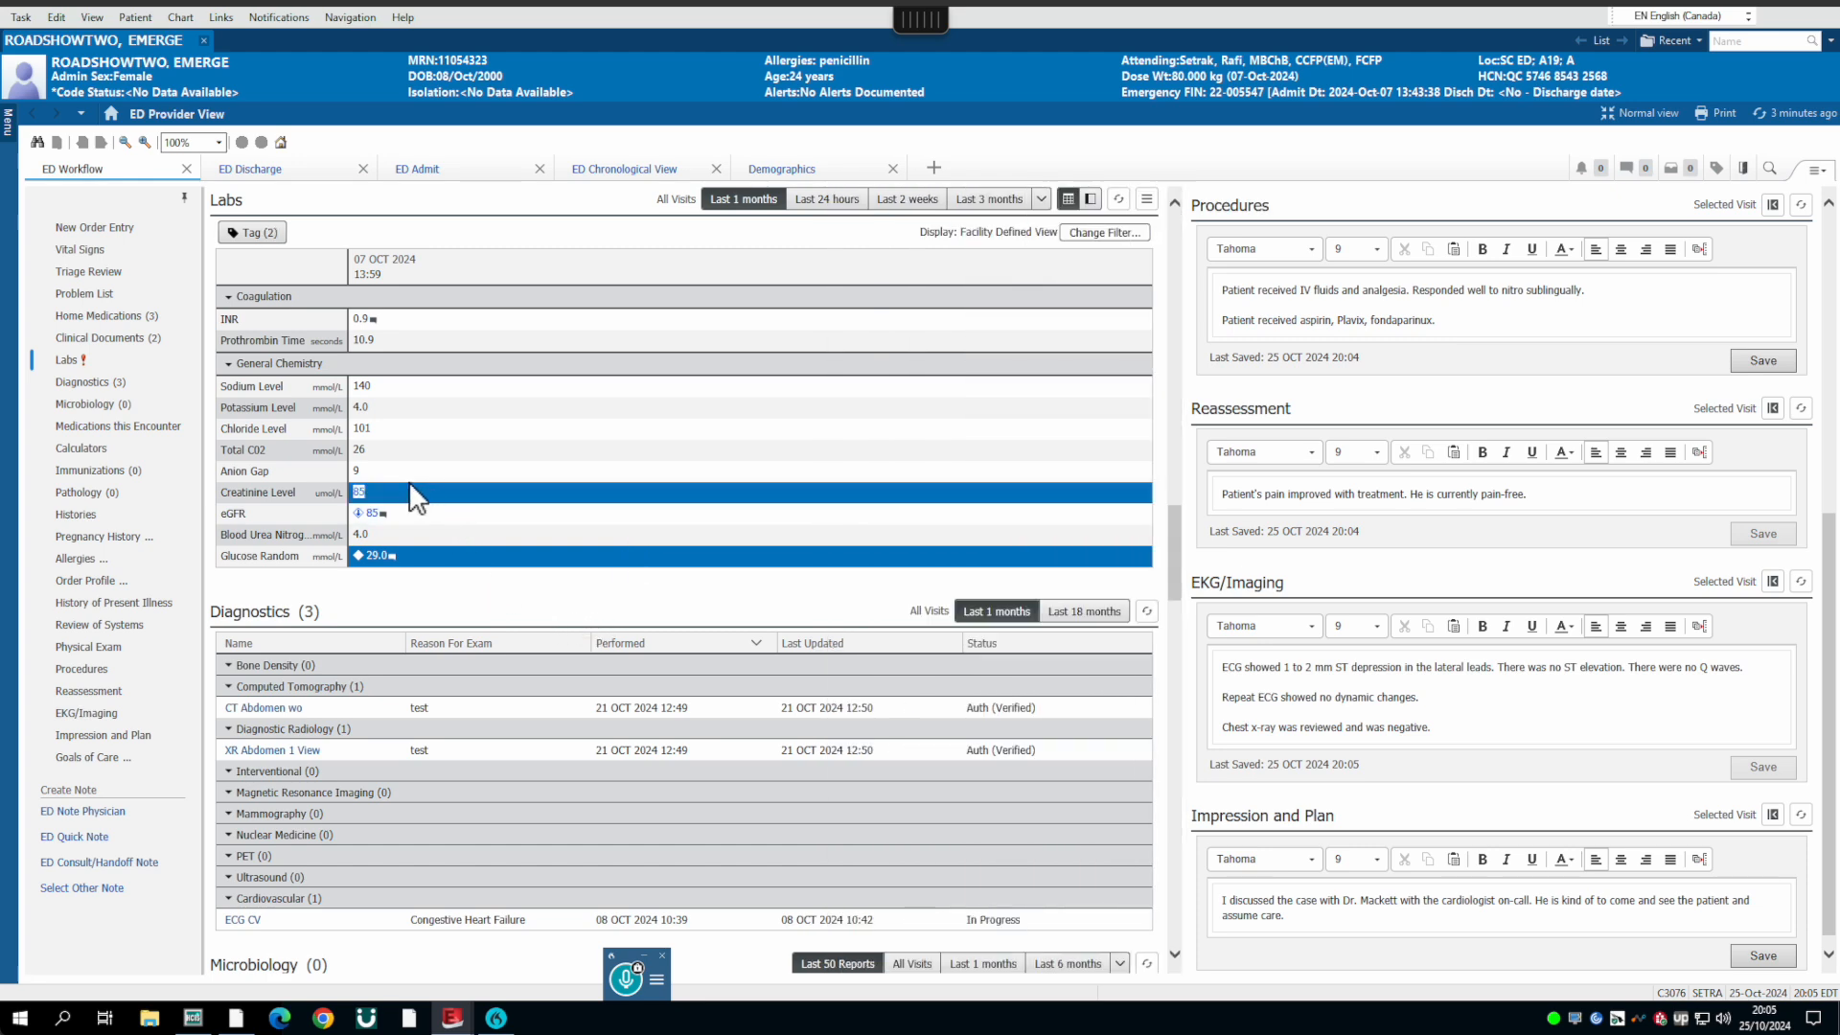
{"action": "left_click", "coordinate": [422, 407], "text": "ctrl"}
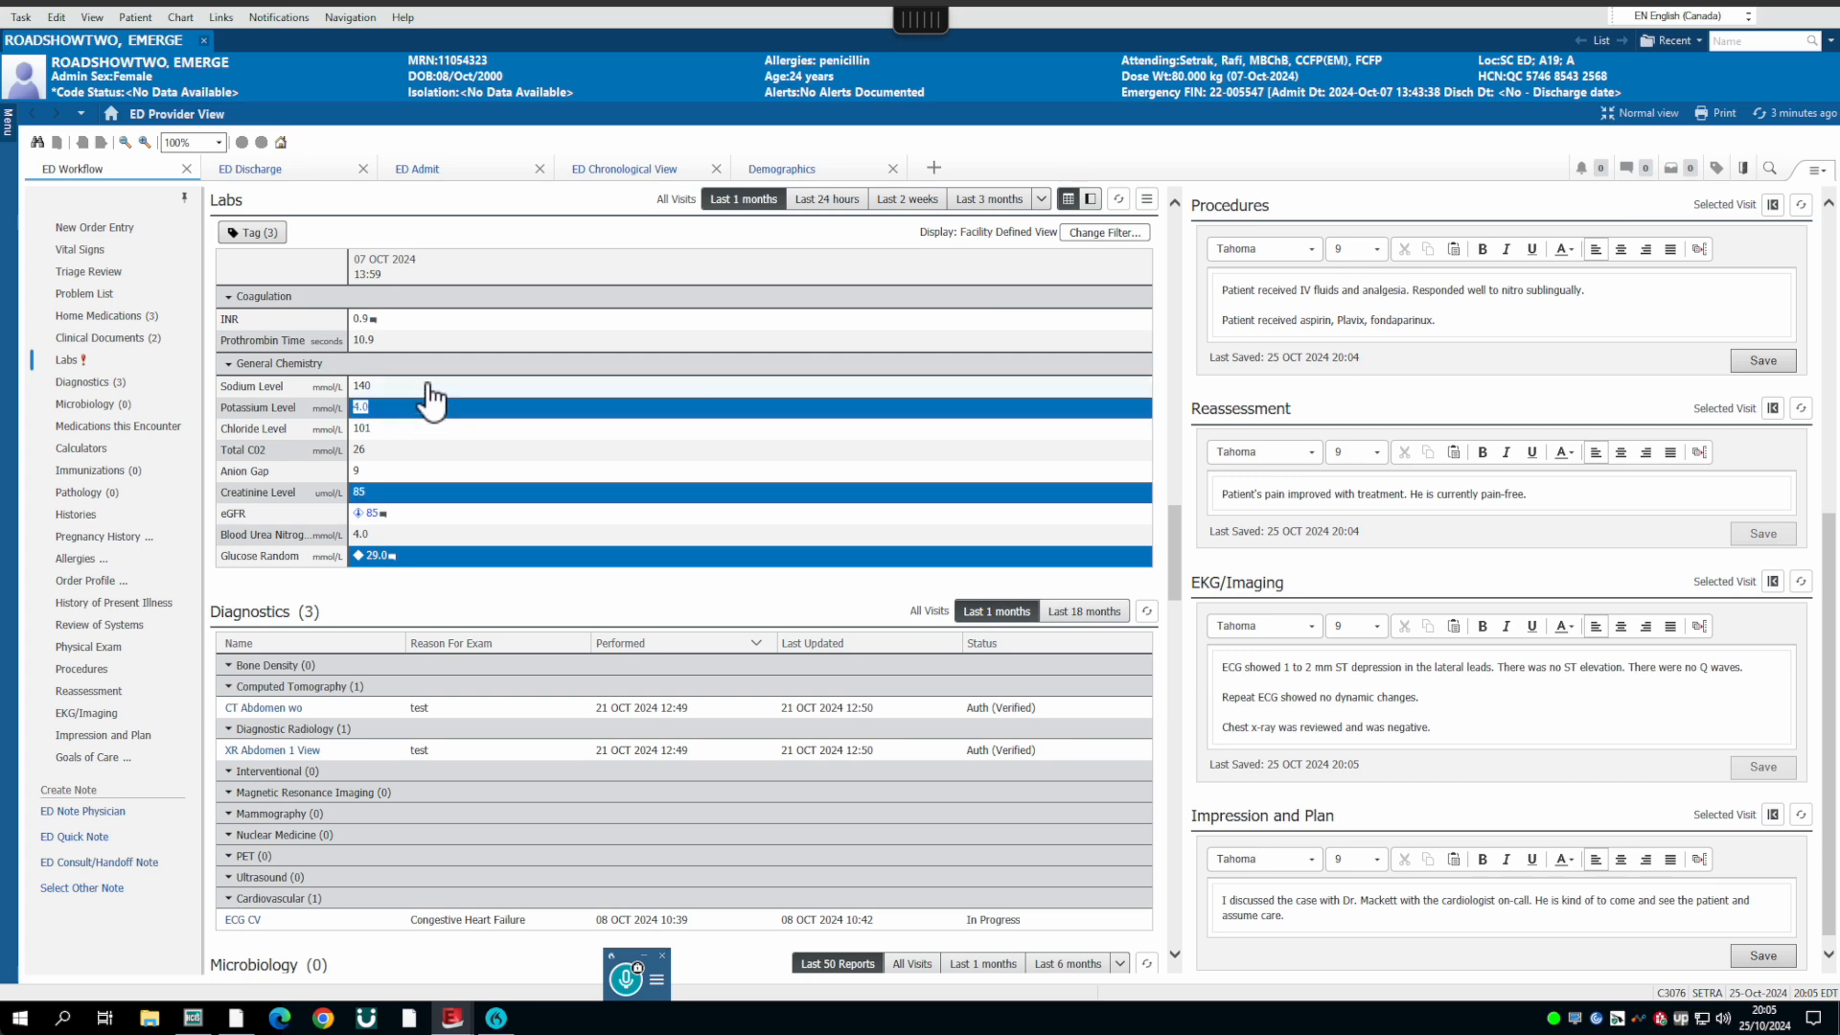
{"action": "left_click", "coordinate": [426, 387], "text": "ctrl"}
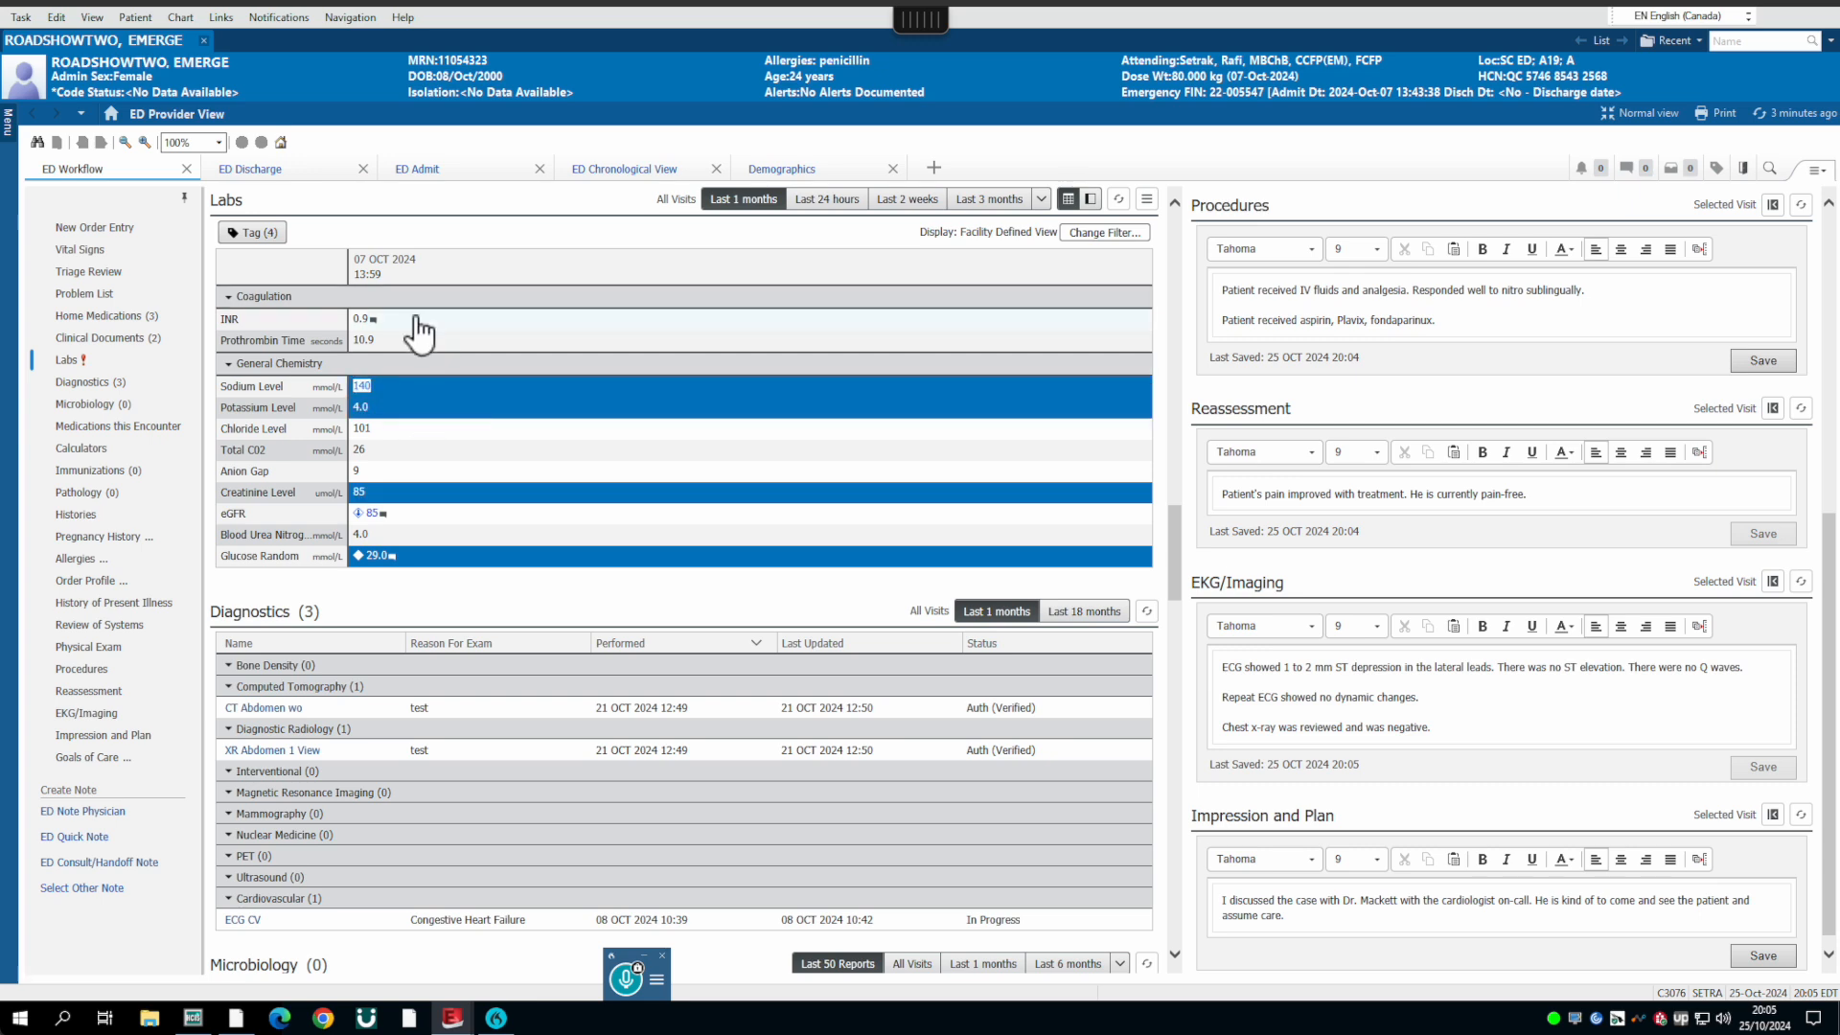
{"action": "left_click", "coordinate": [414, 319], "text": "ctrl"}
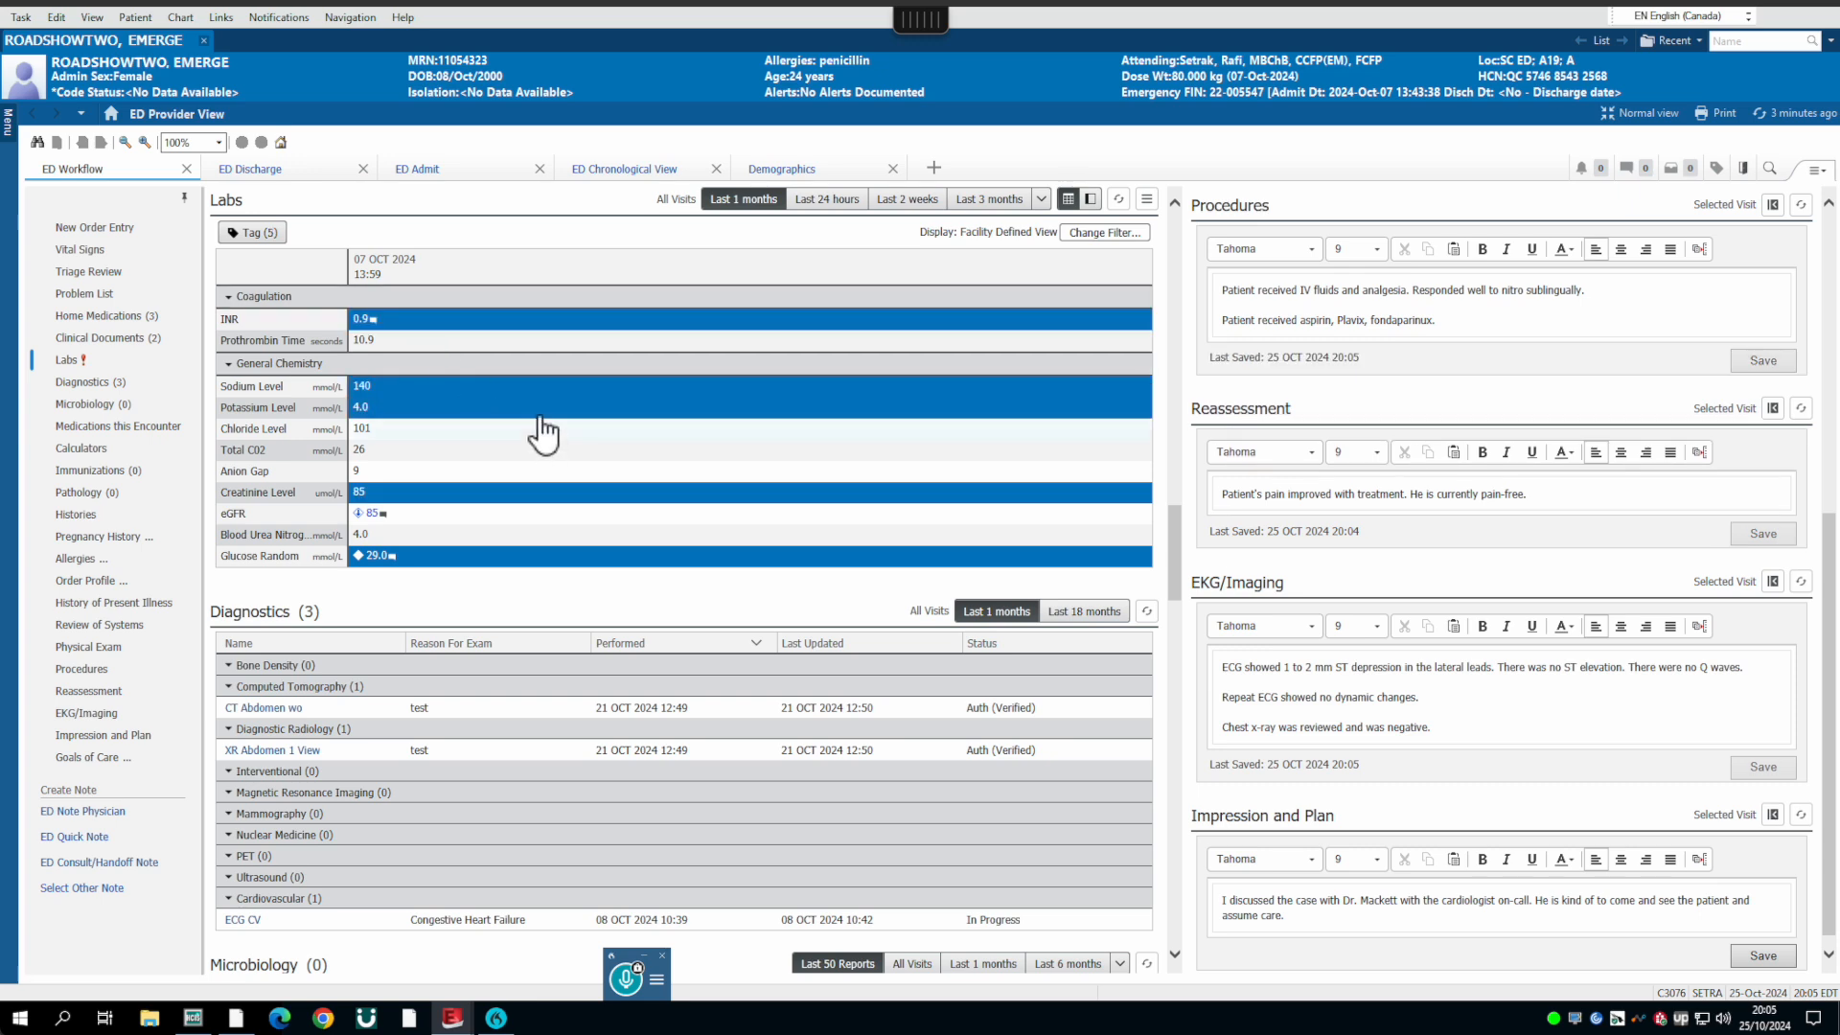
{"action": "left_click", "coordinate": [264, 236]}
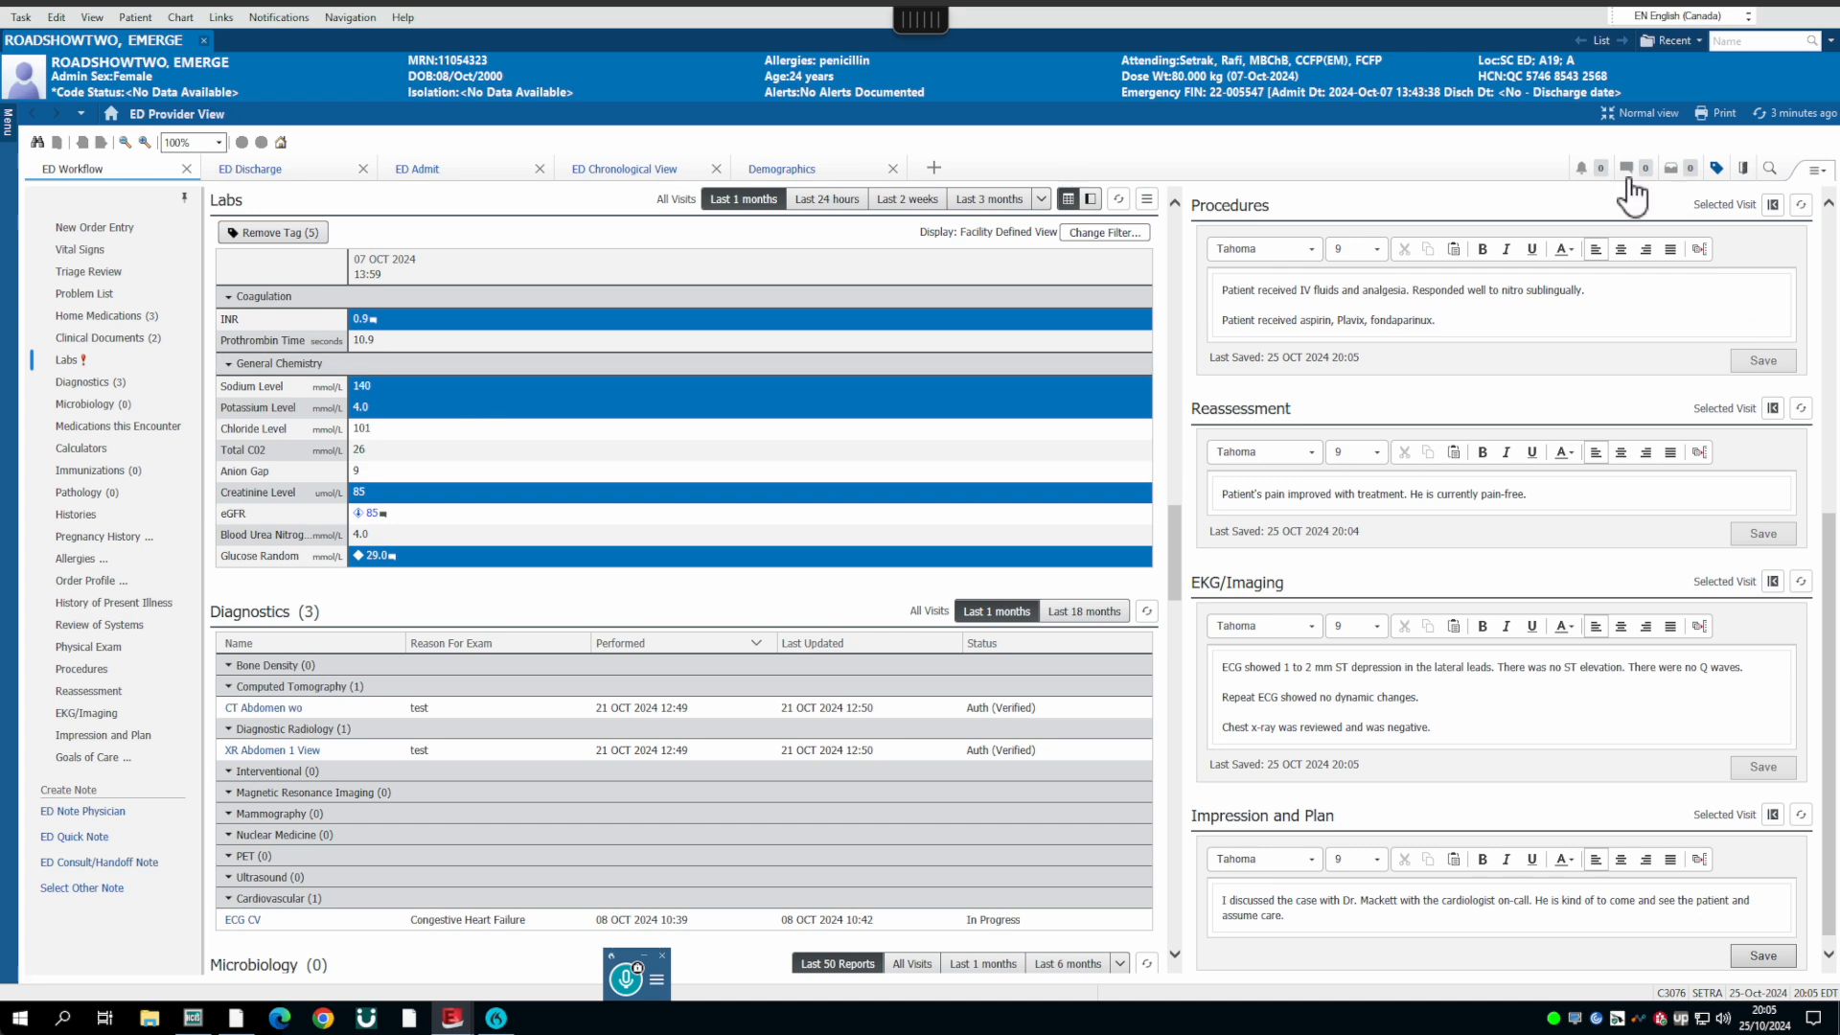
Step: Check the tagged items, create an ED Note Physician from the ED Discharge page and review its contents
{"action": "left_click", "coordinate": [1716, 174]}
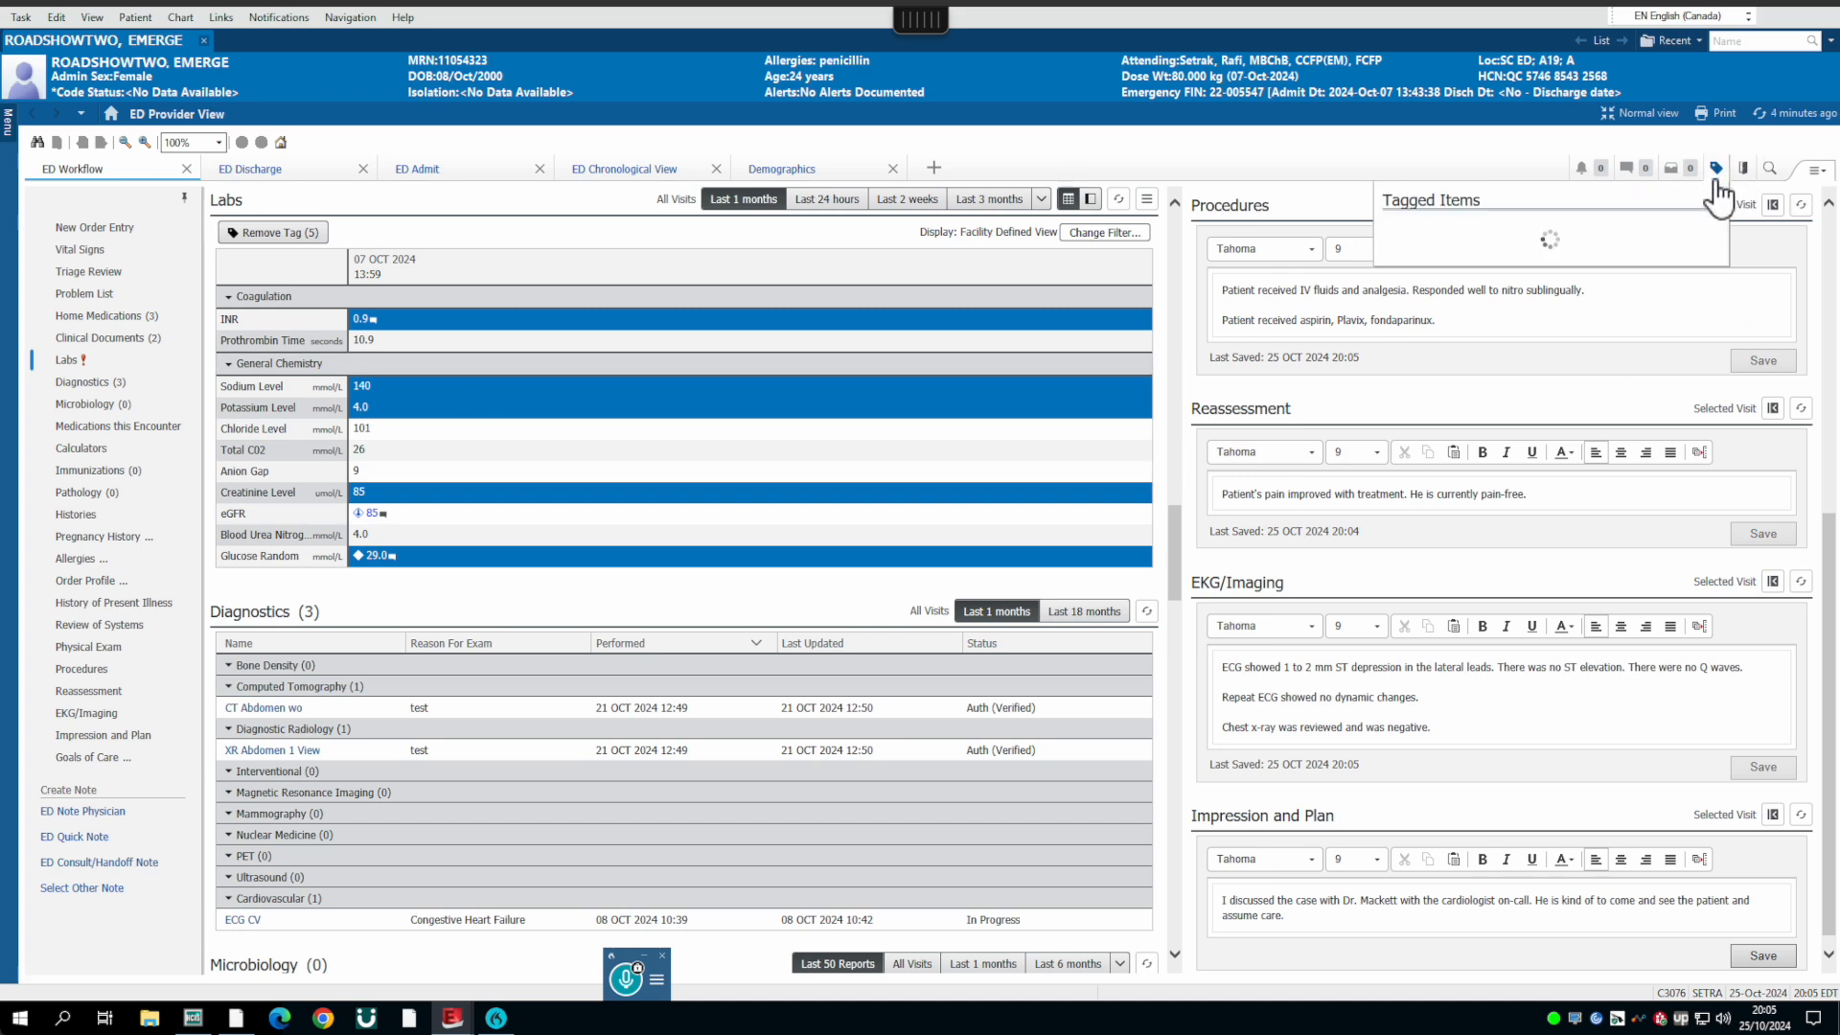
{"action": "left_click", "coordinate": [1717, 172]}
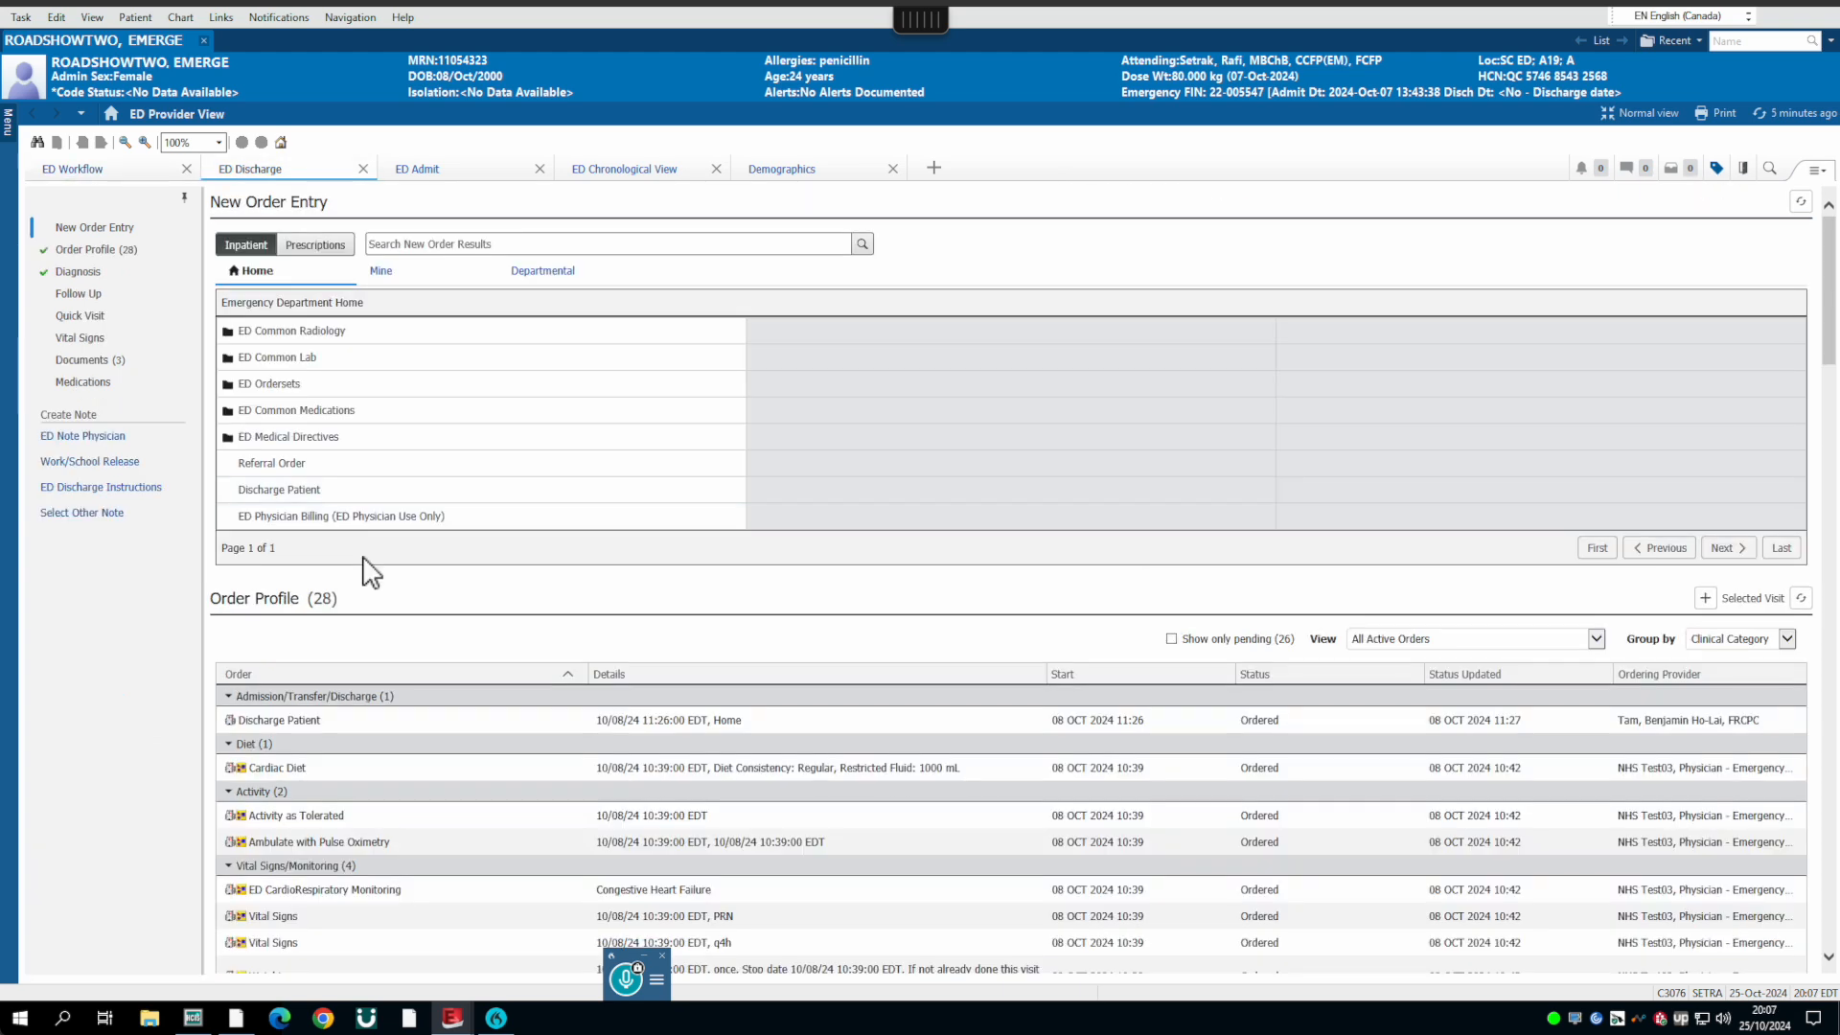
{"action": "left_click", "coordinate": [82, 437]}
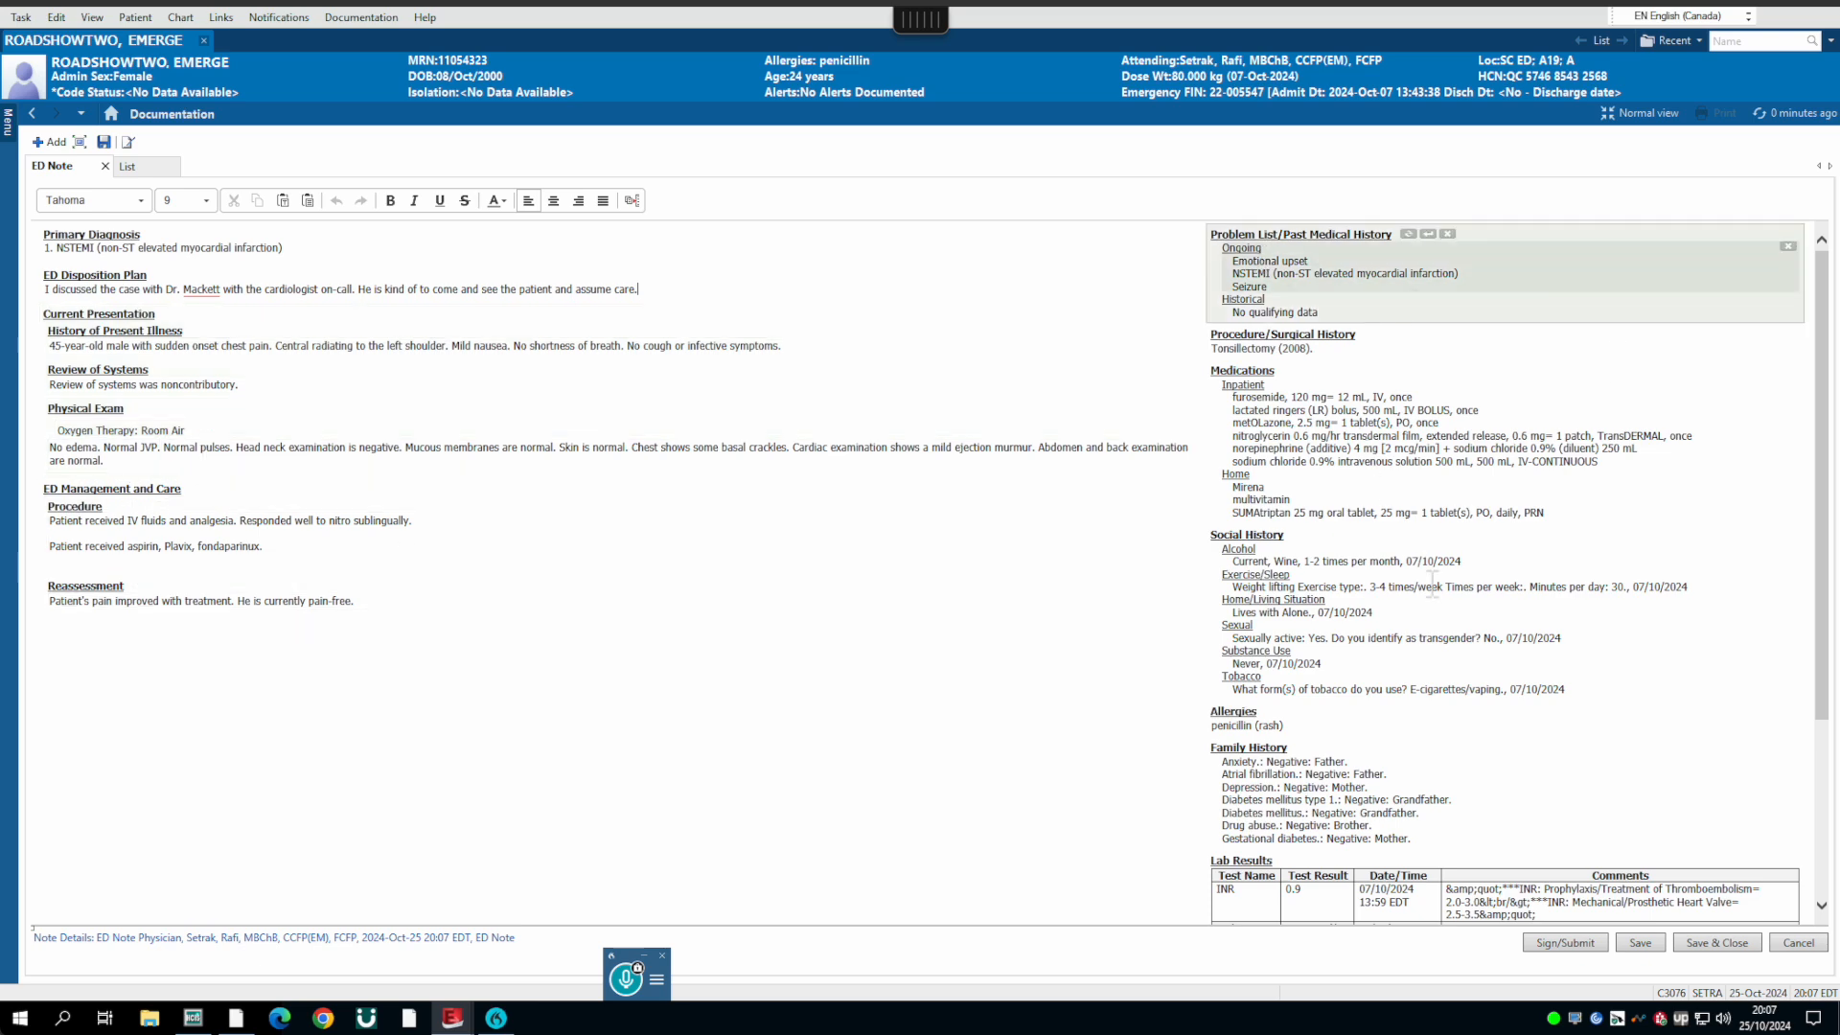
{"action": "scroll", "coordinate": [1428, 580], "scroll_direction": "down", "scroll_amount": 5}
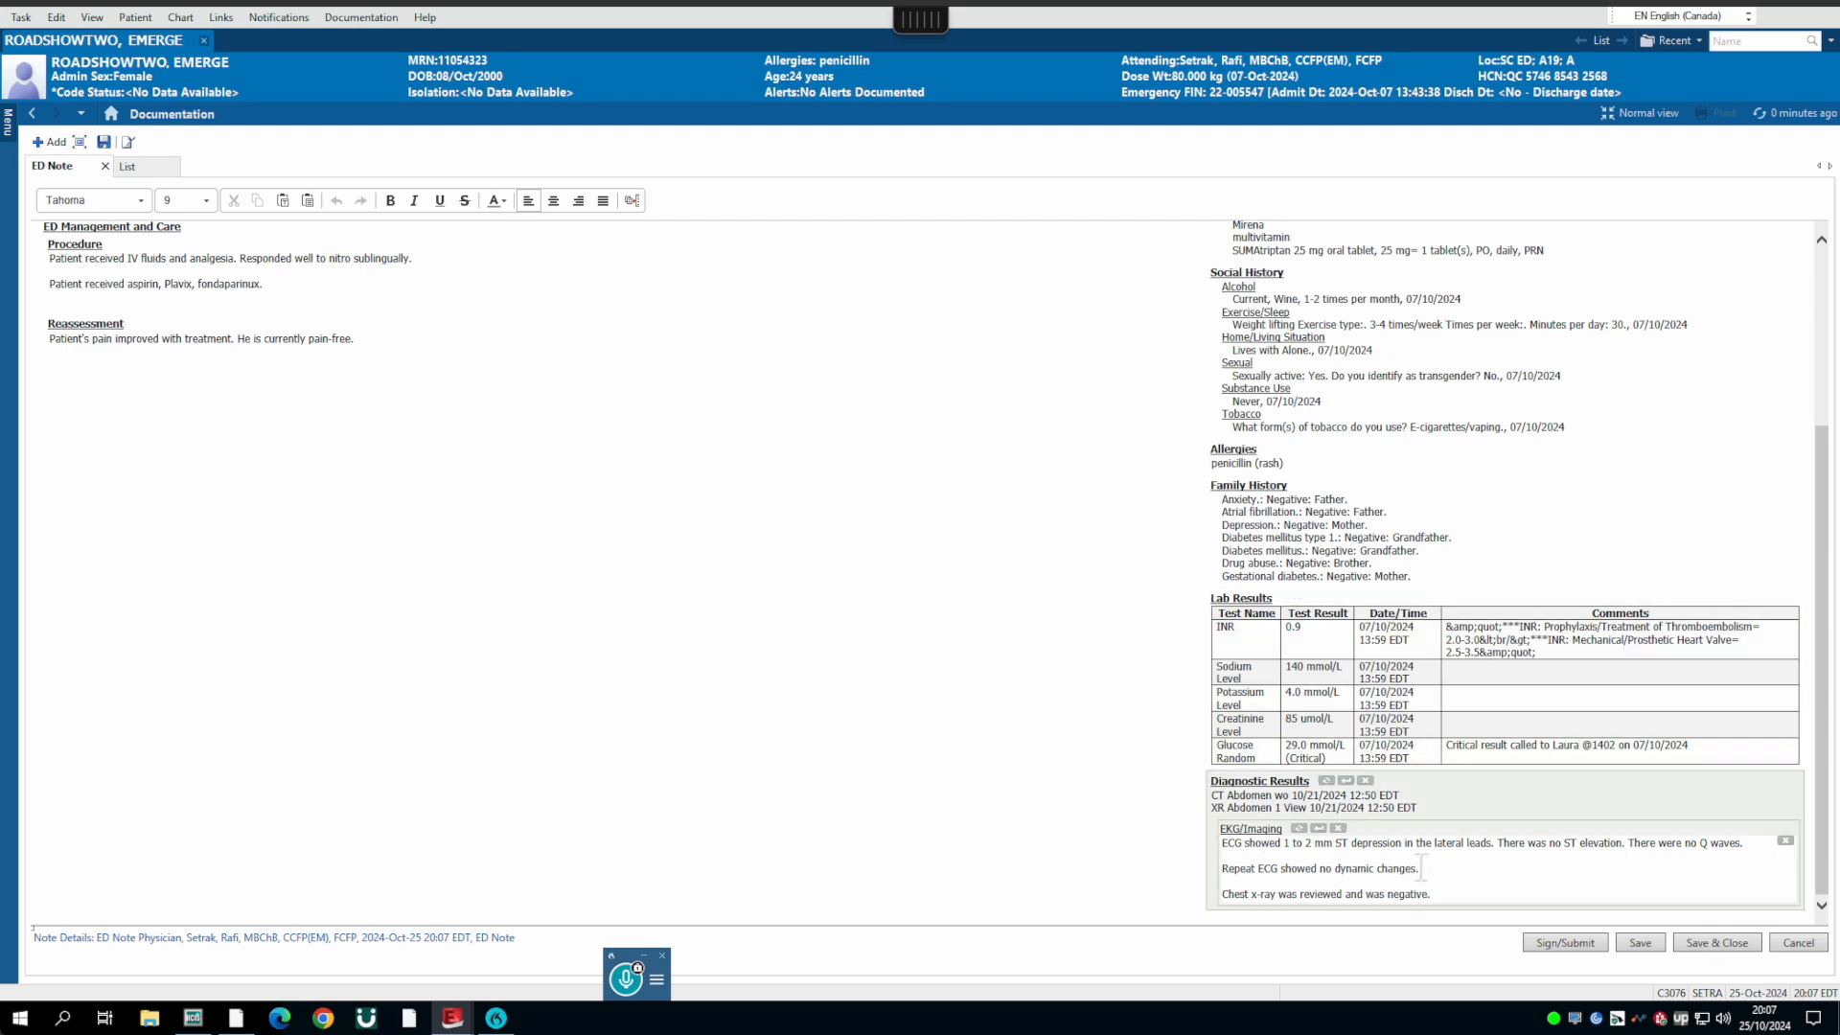
{"action": "scroll", "coordinate": [624, 573], "scroll_direction": "up", "scroll_amount": 3}
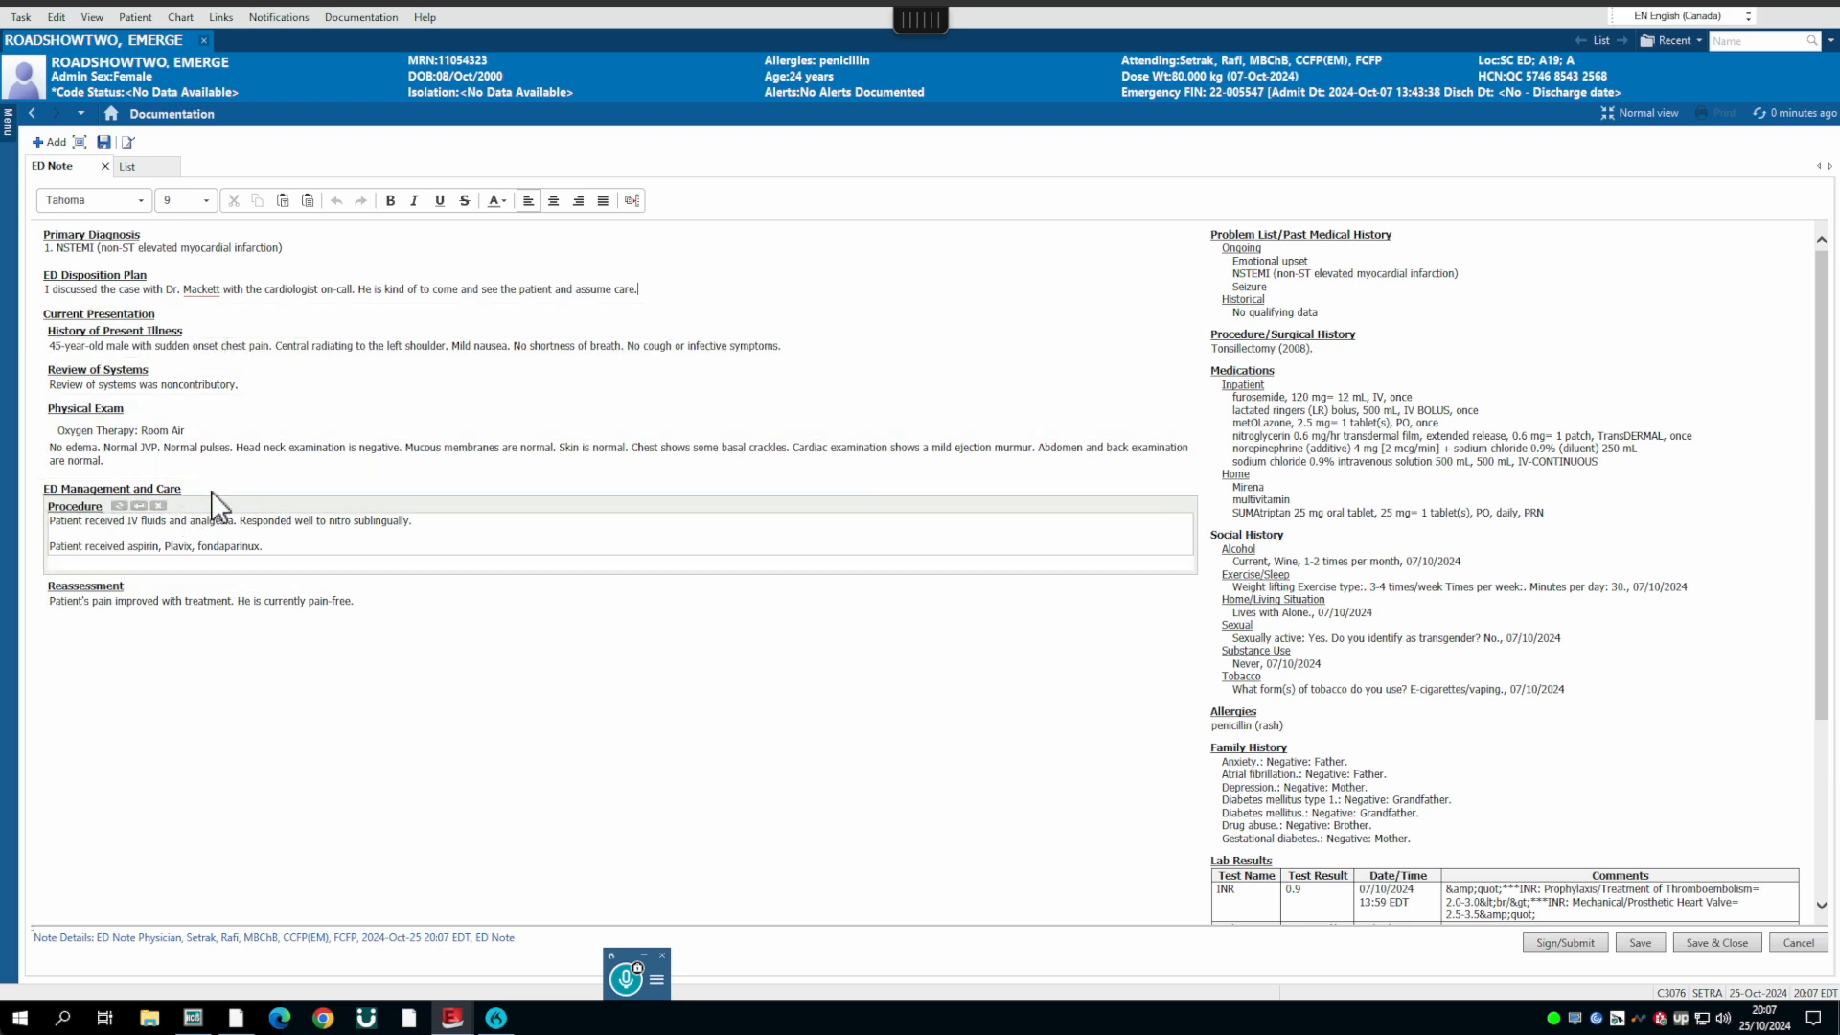
Step: Dictate "The patient also received Tylenol 650 mg orally" as a new paragraph in the note's Procedure section
{"action": "left_click", "coordinate": [315, 551]}
{"action": "key", "text": "Return"}
{"action": "key", "text": "Return"}
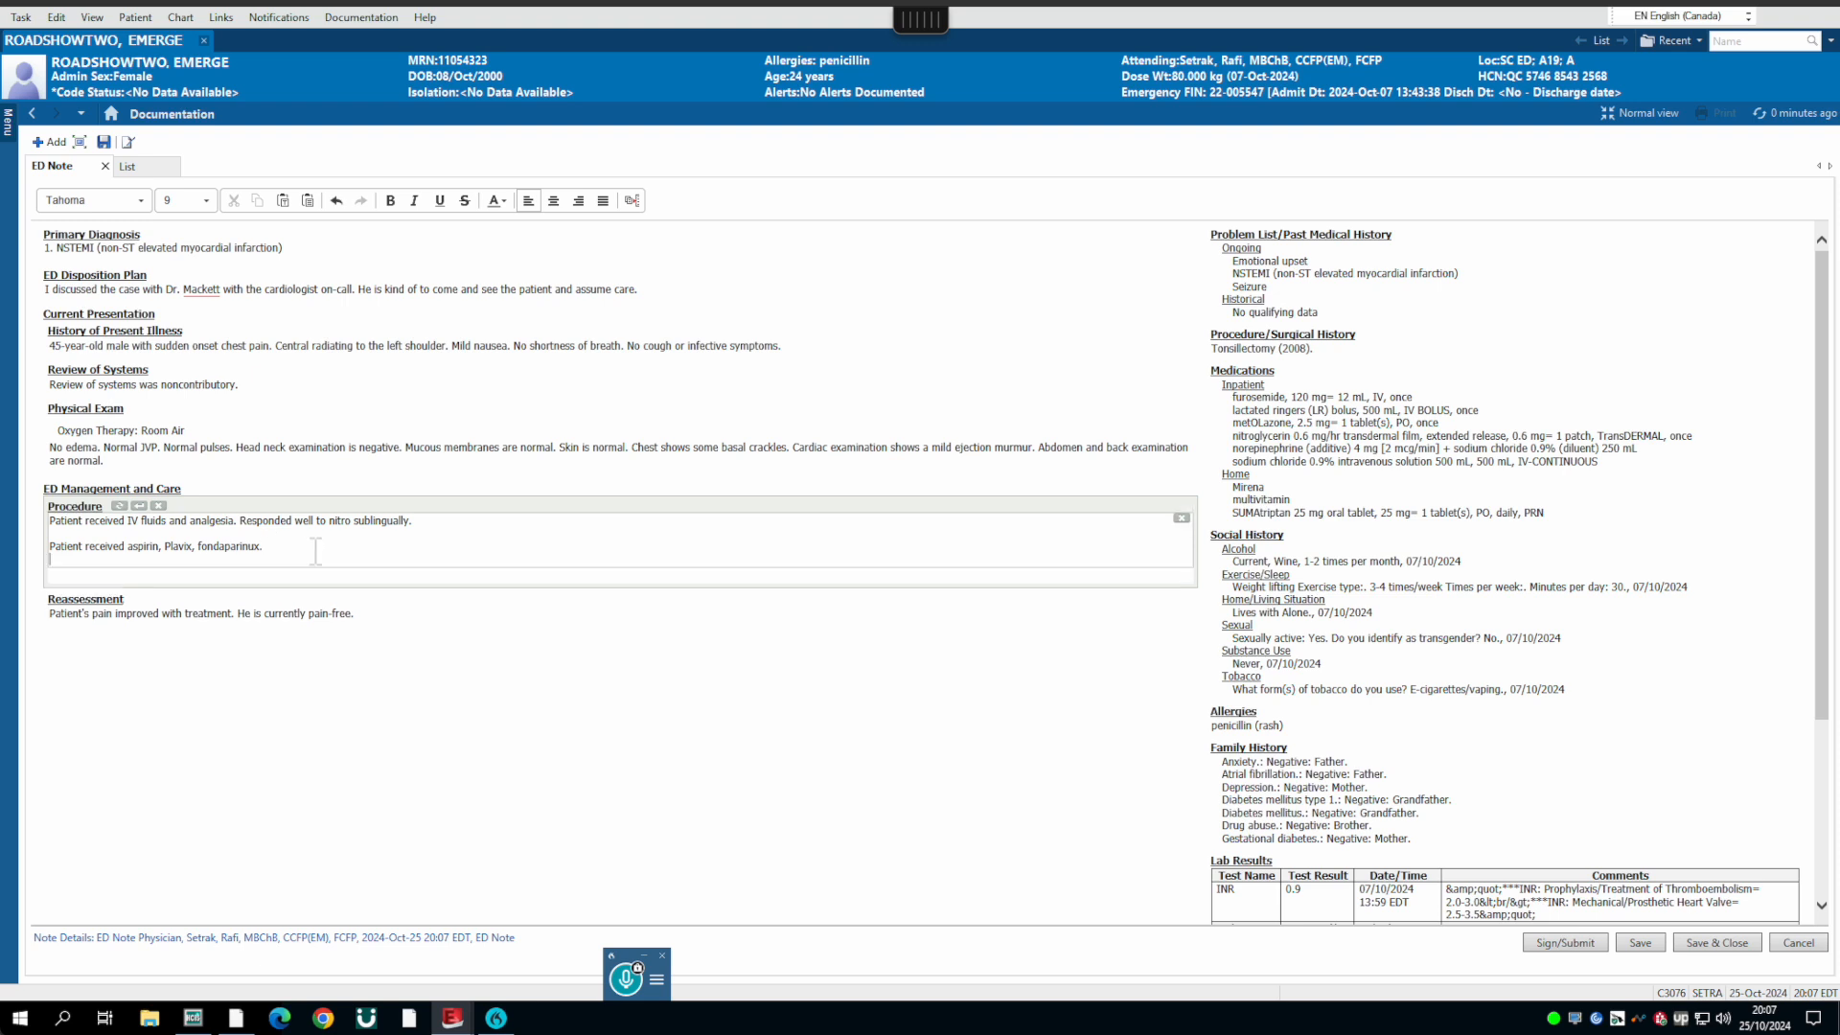
{"action": "key", "text": "KP_Add"}
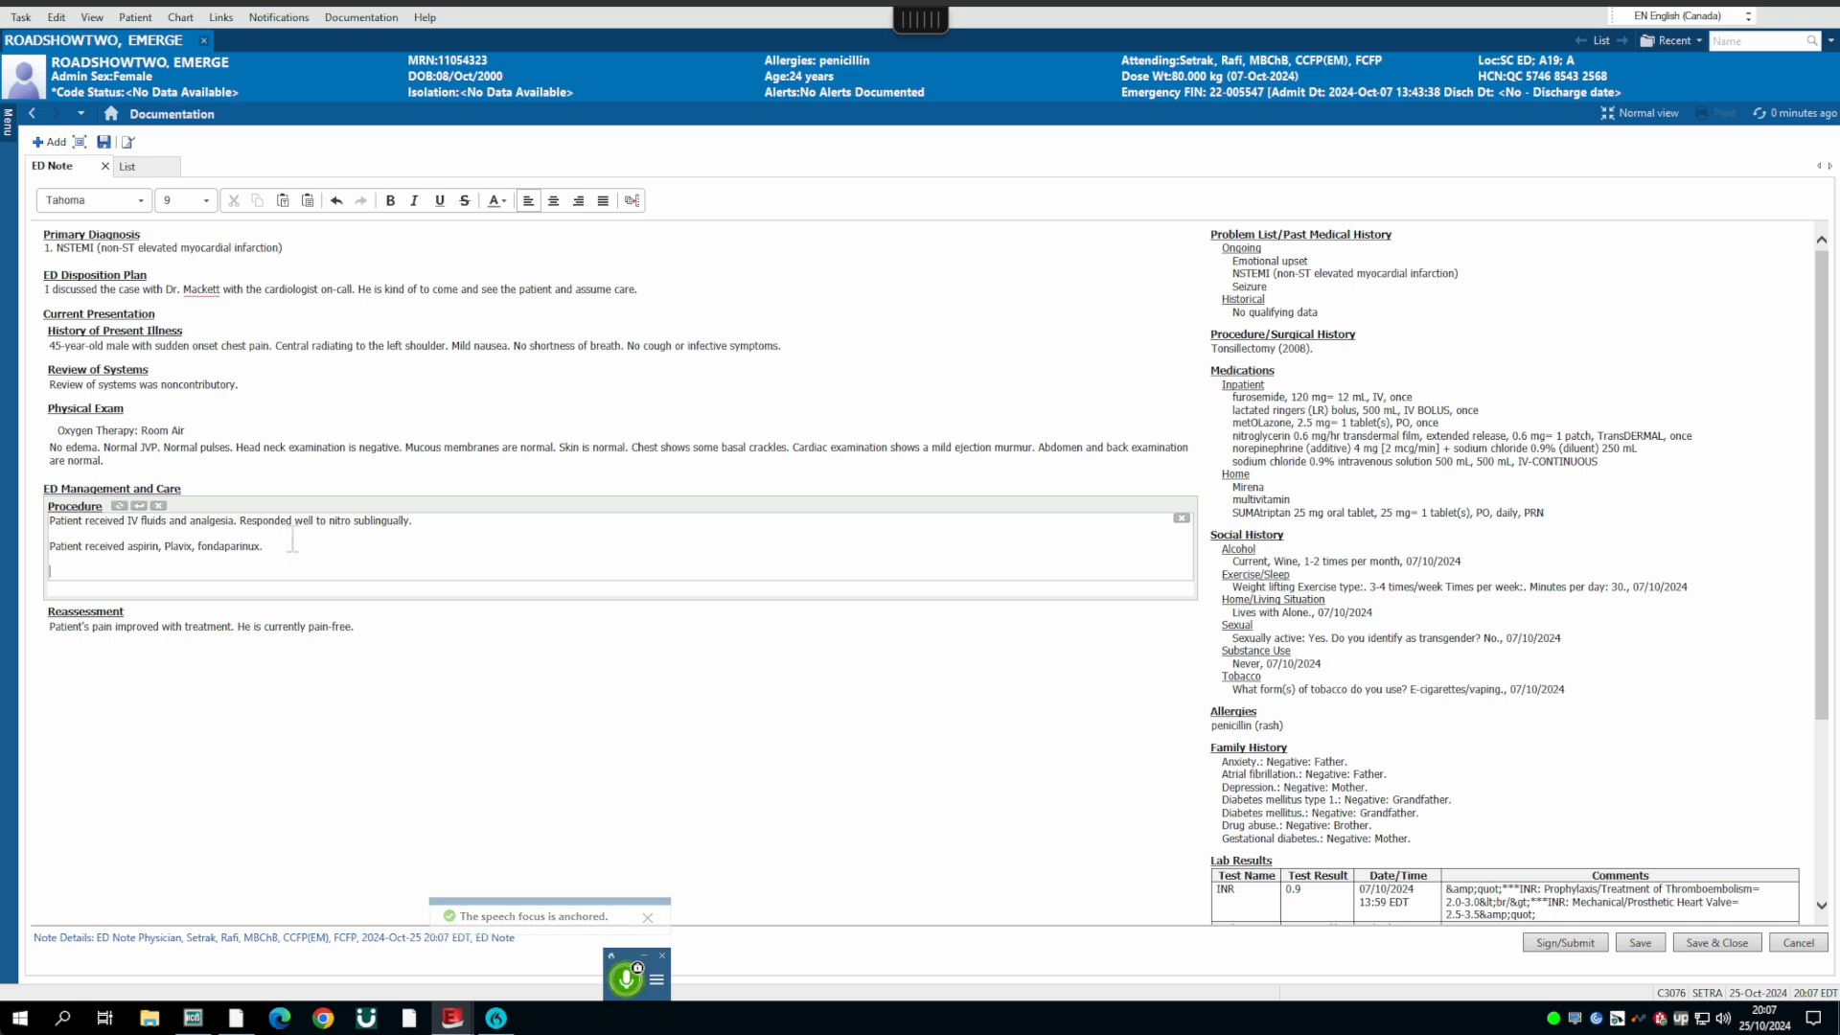
{"action": "key", "text": "KP_Add"}
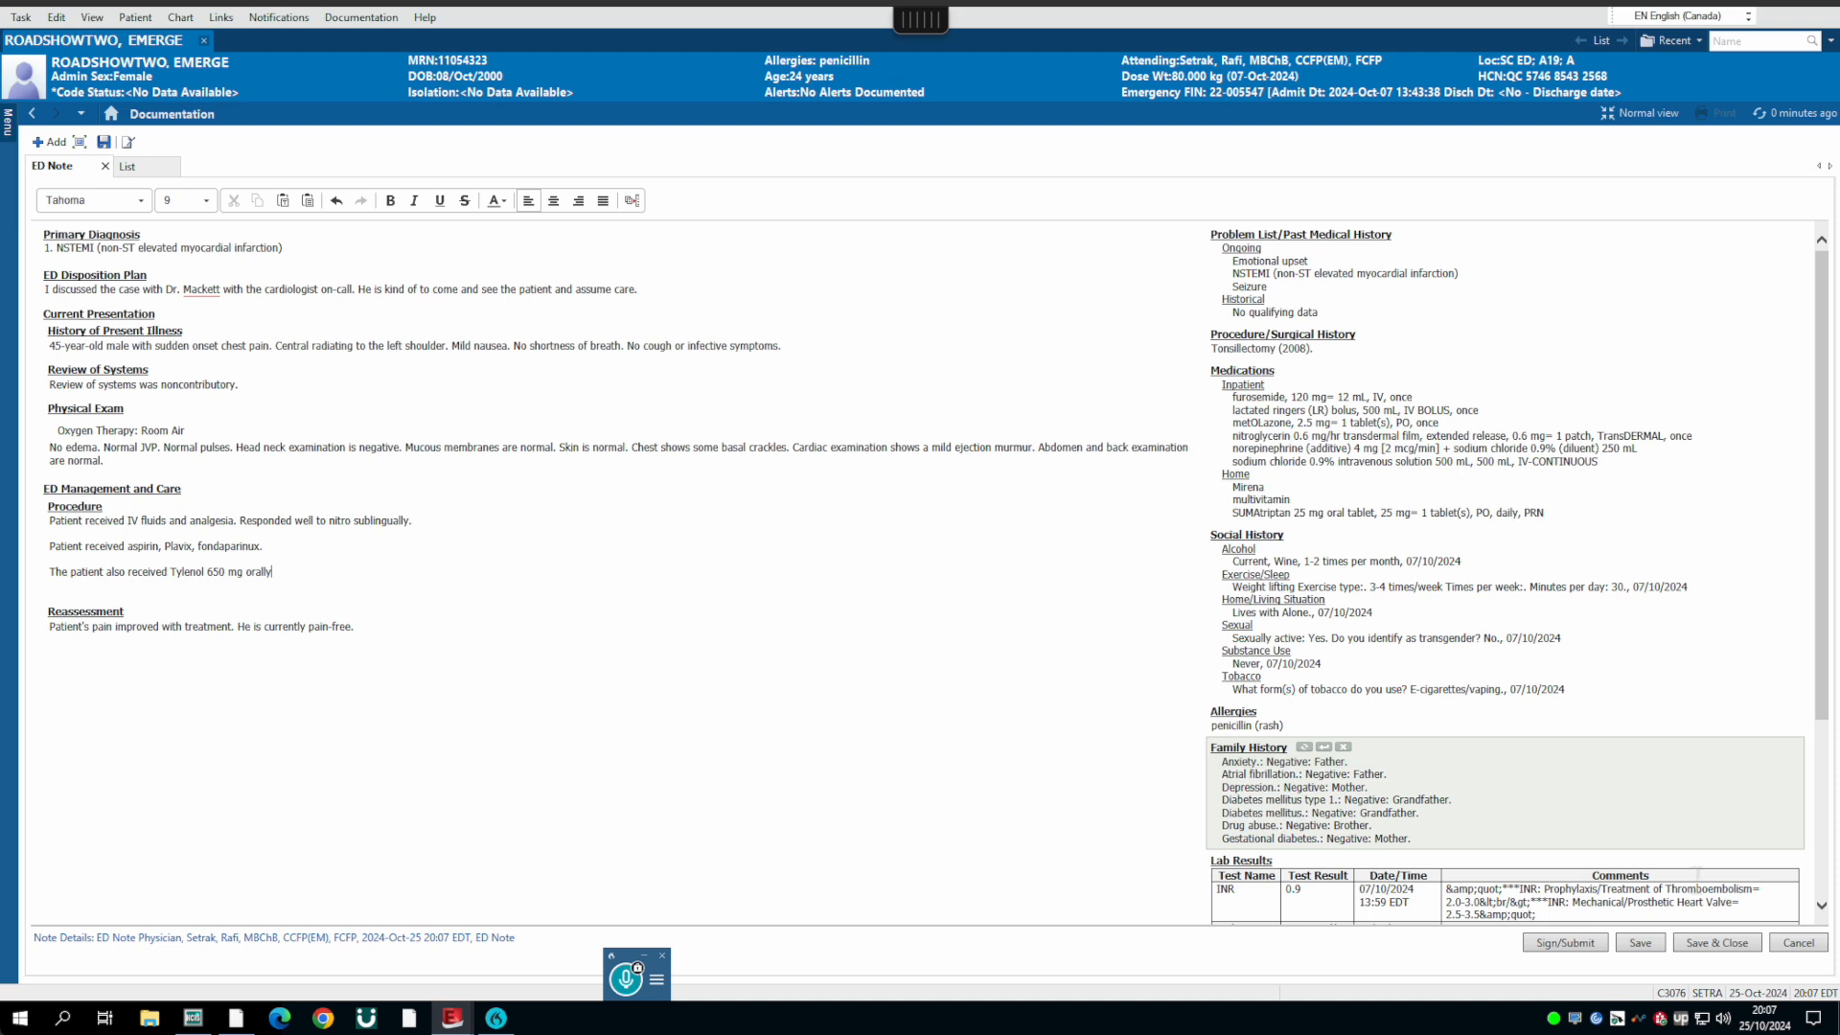
Step: Submit the ED Note with the on-call cardiologist, found by last name, as a Review/CC recipient and sign it
{"action": "left_click", "coordinate": [1566, 946]}
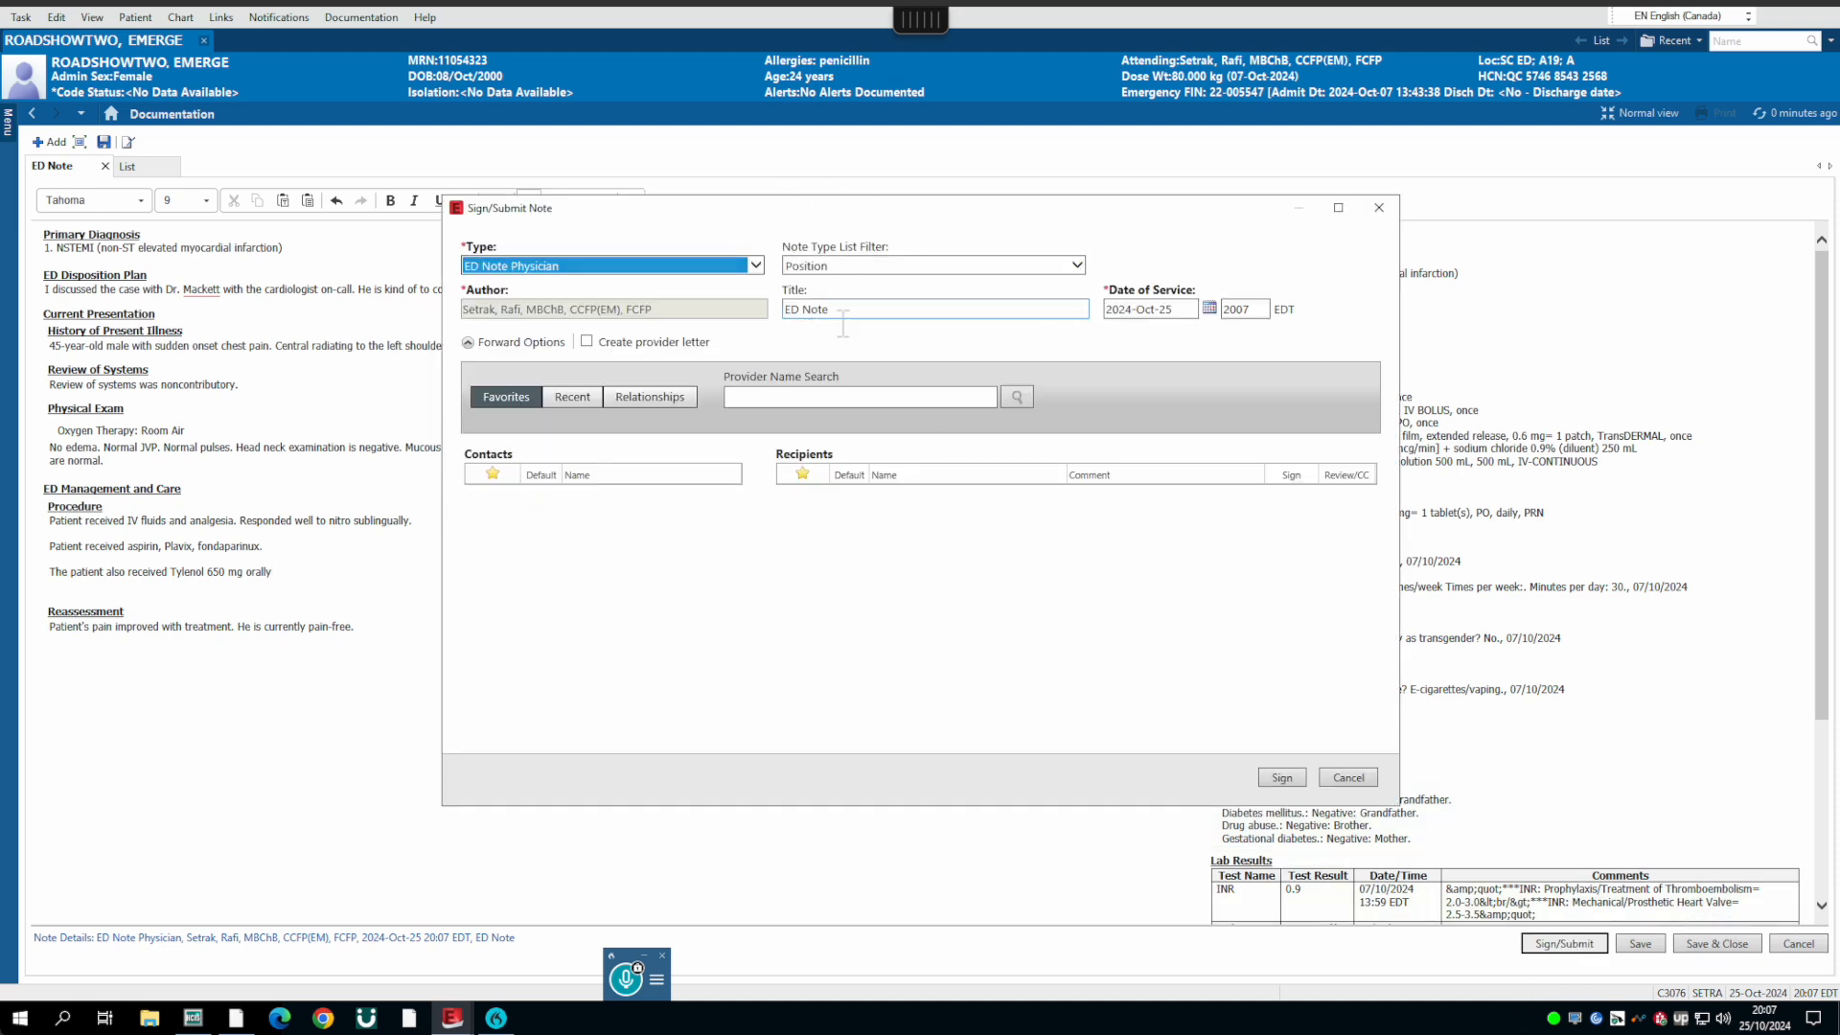
{"action": "left_click_drag", "start_coordinate": [851, 316], "coordinate": [796, 316]}
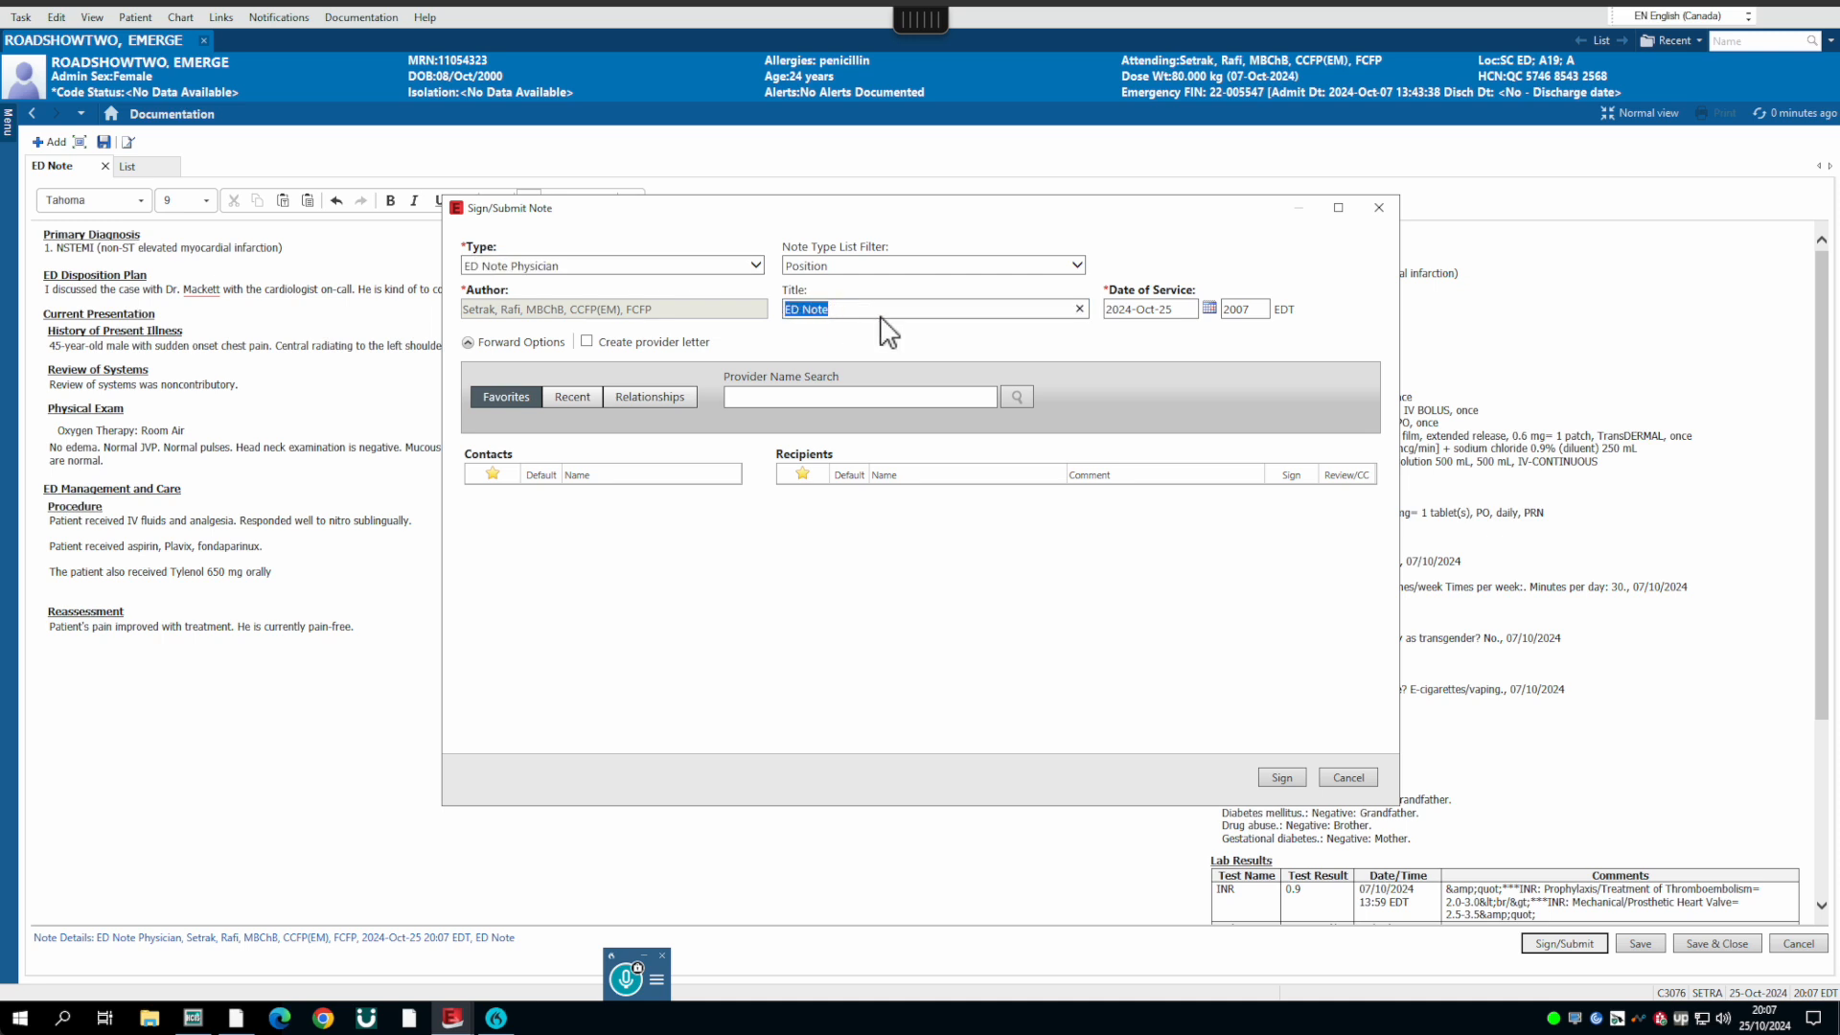
{"action": "left_click", "coordinate": [810, 397]}
{"action": "key", "text": "Return"}
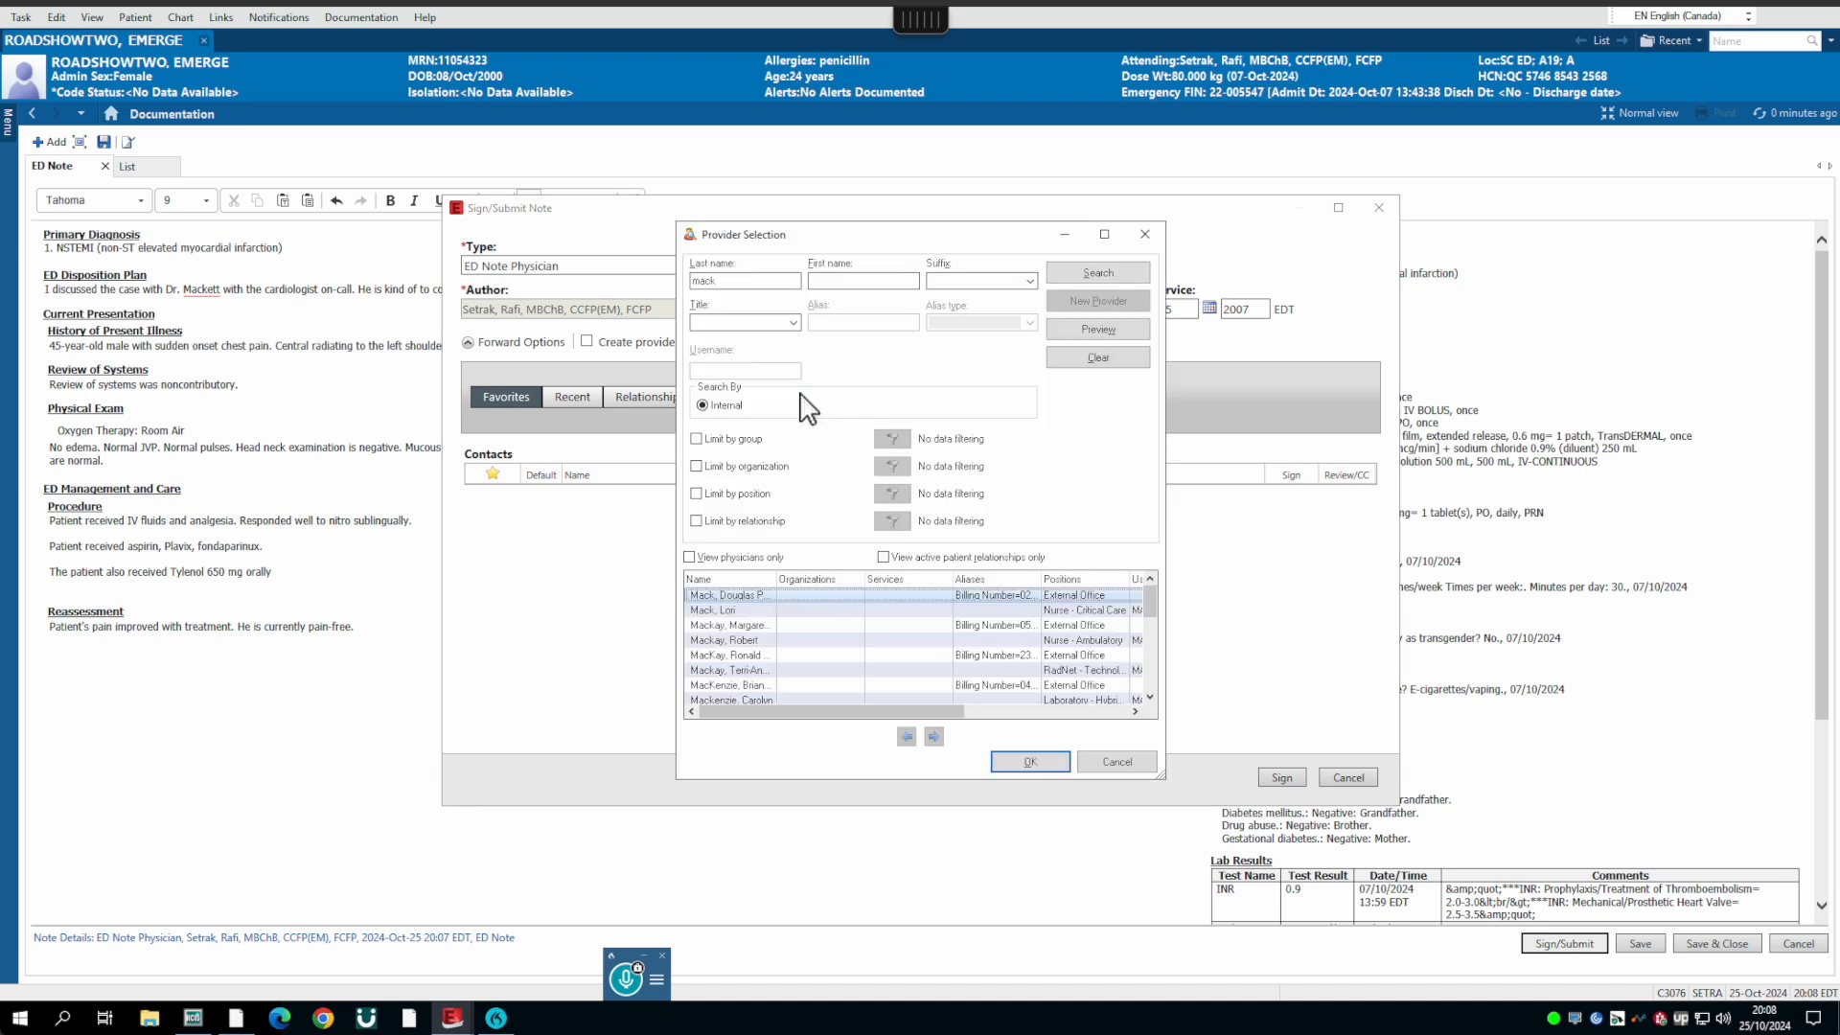
{"action": "left_click", "coordinate": [782, 283]}
{"action": "type", "text": "w"}
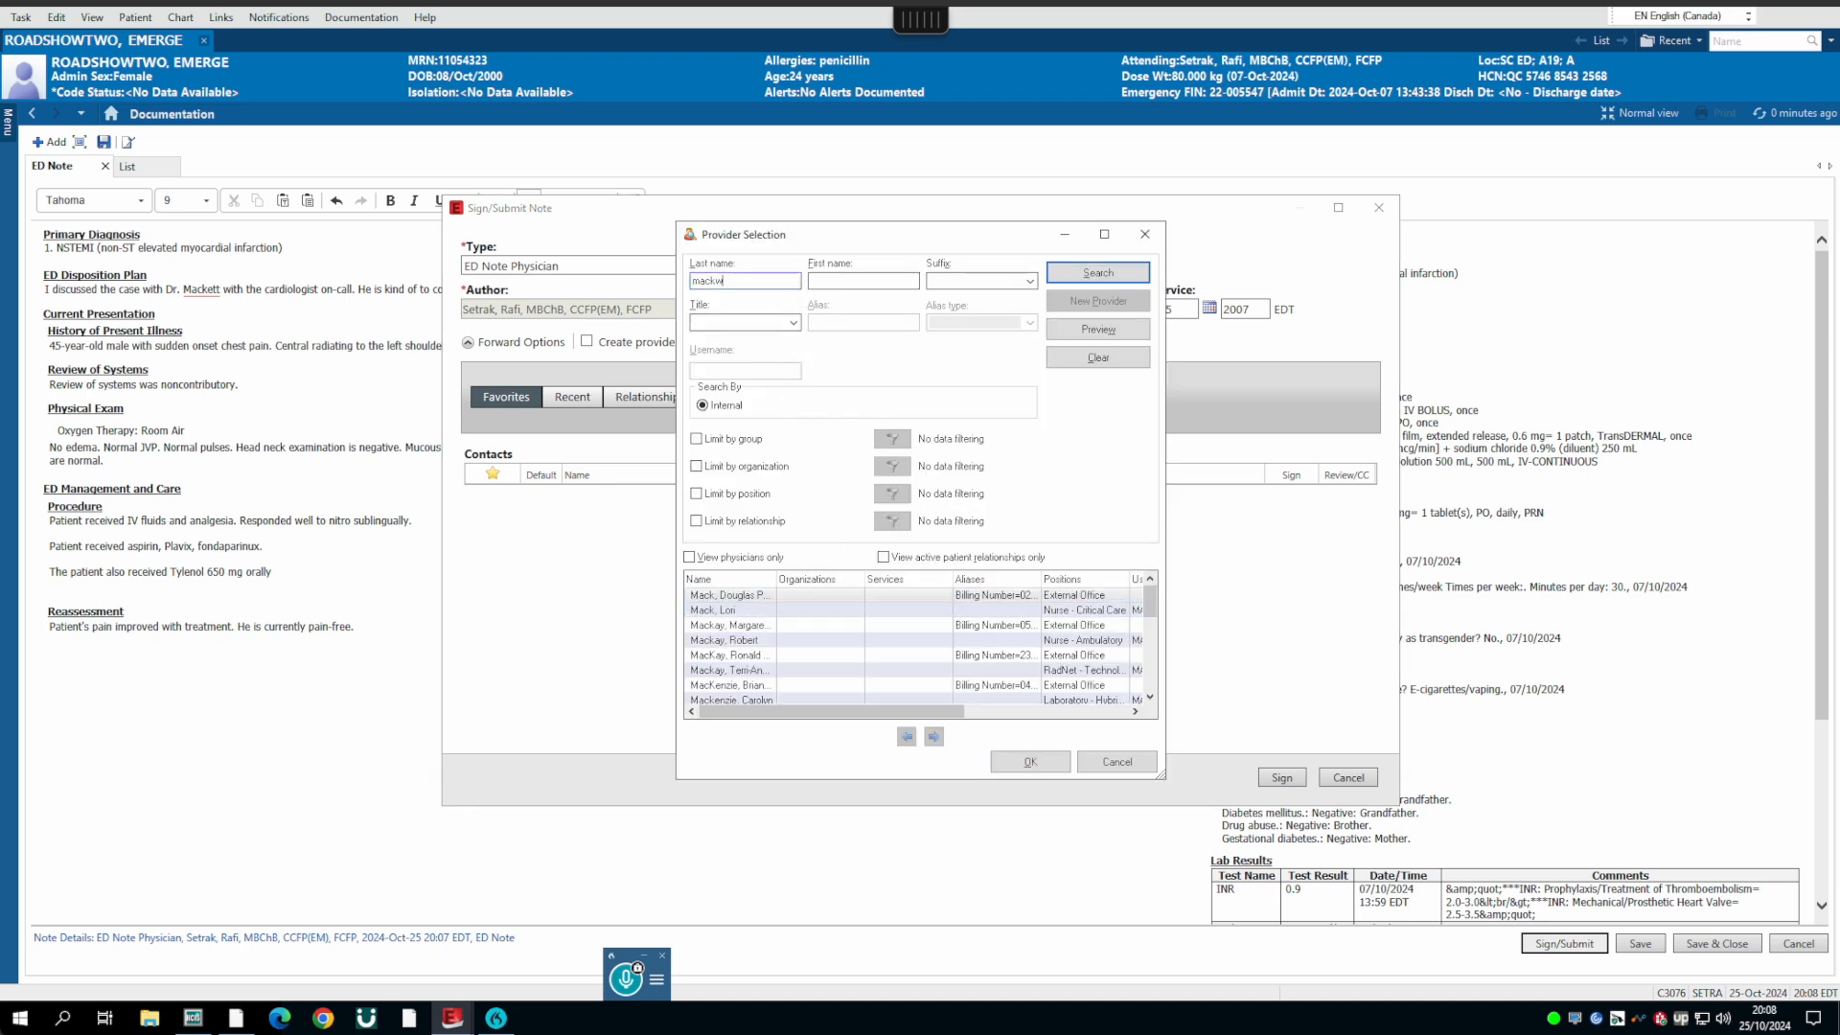
{"action": "key", "text": "BackSpace"}
{"action": "type", "text": "et"}
{"action": "key", "text": "Return"}
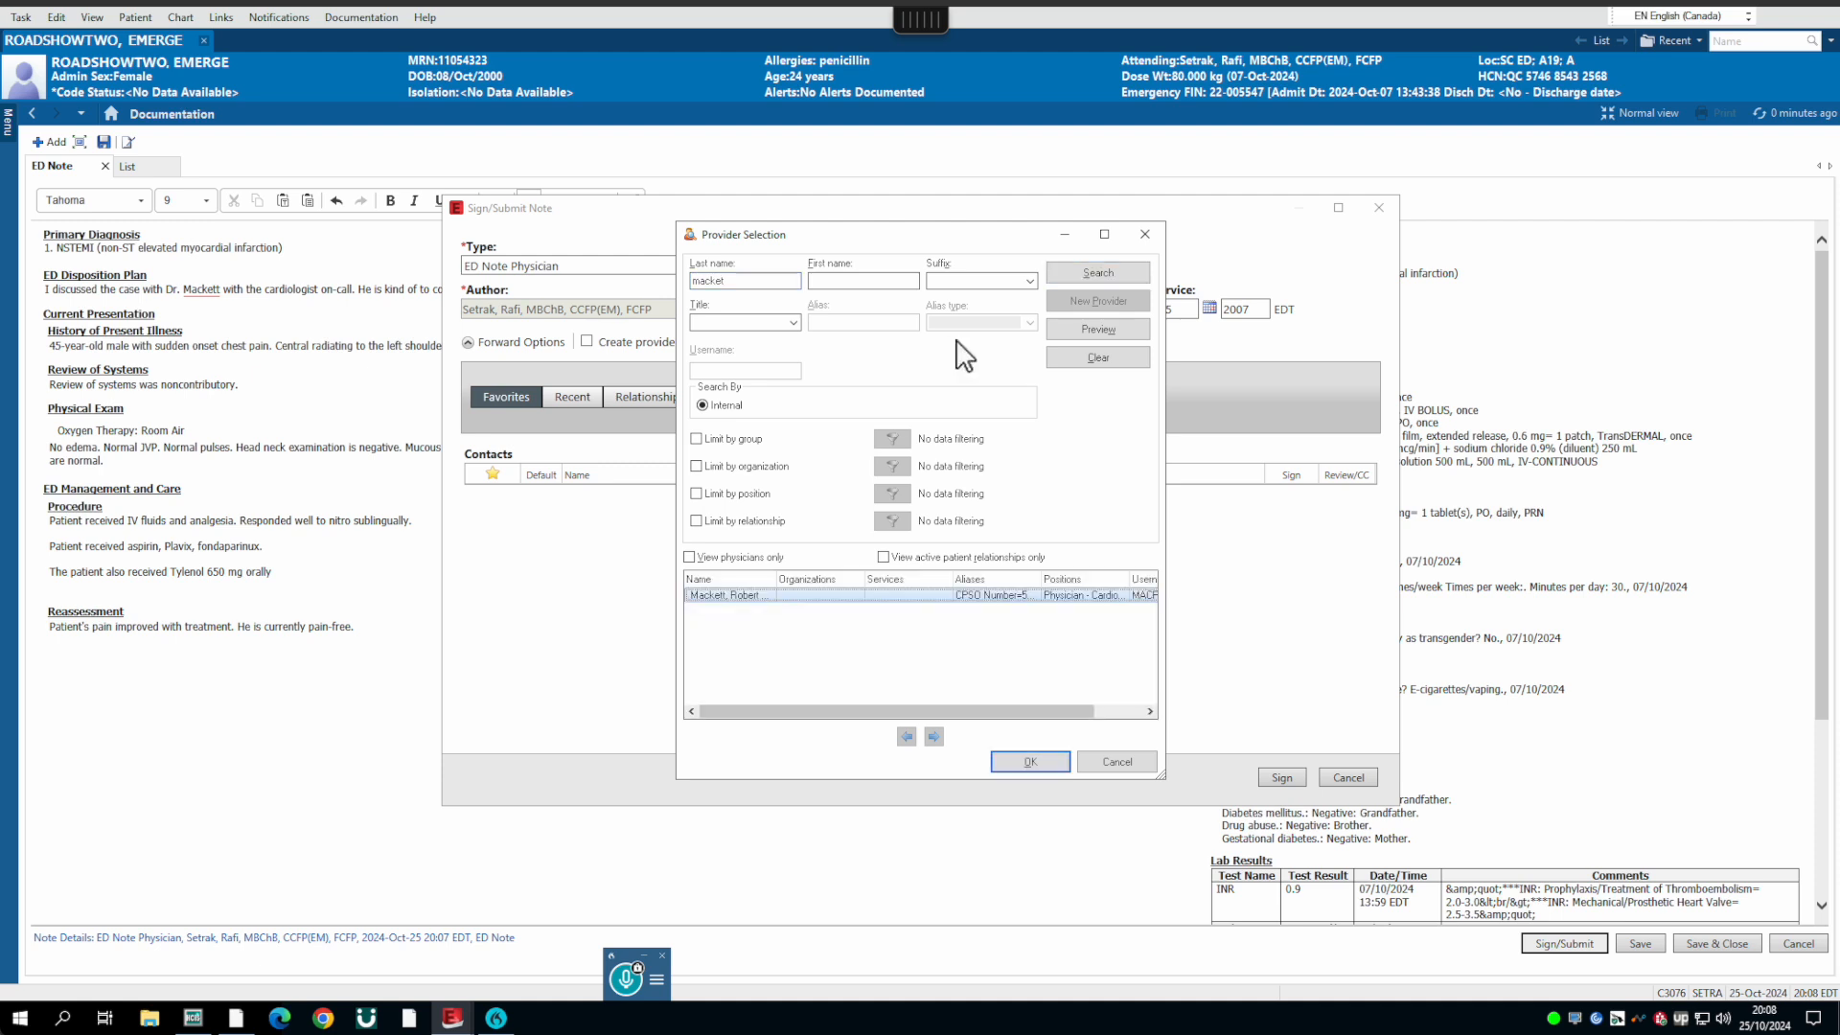
{"action": "left_click", "coordinate": [757, 596]}
{"action": "left_click", "coordinate": [1052, 763]}
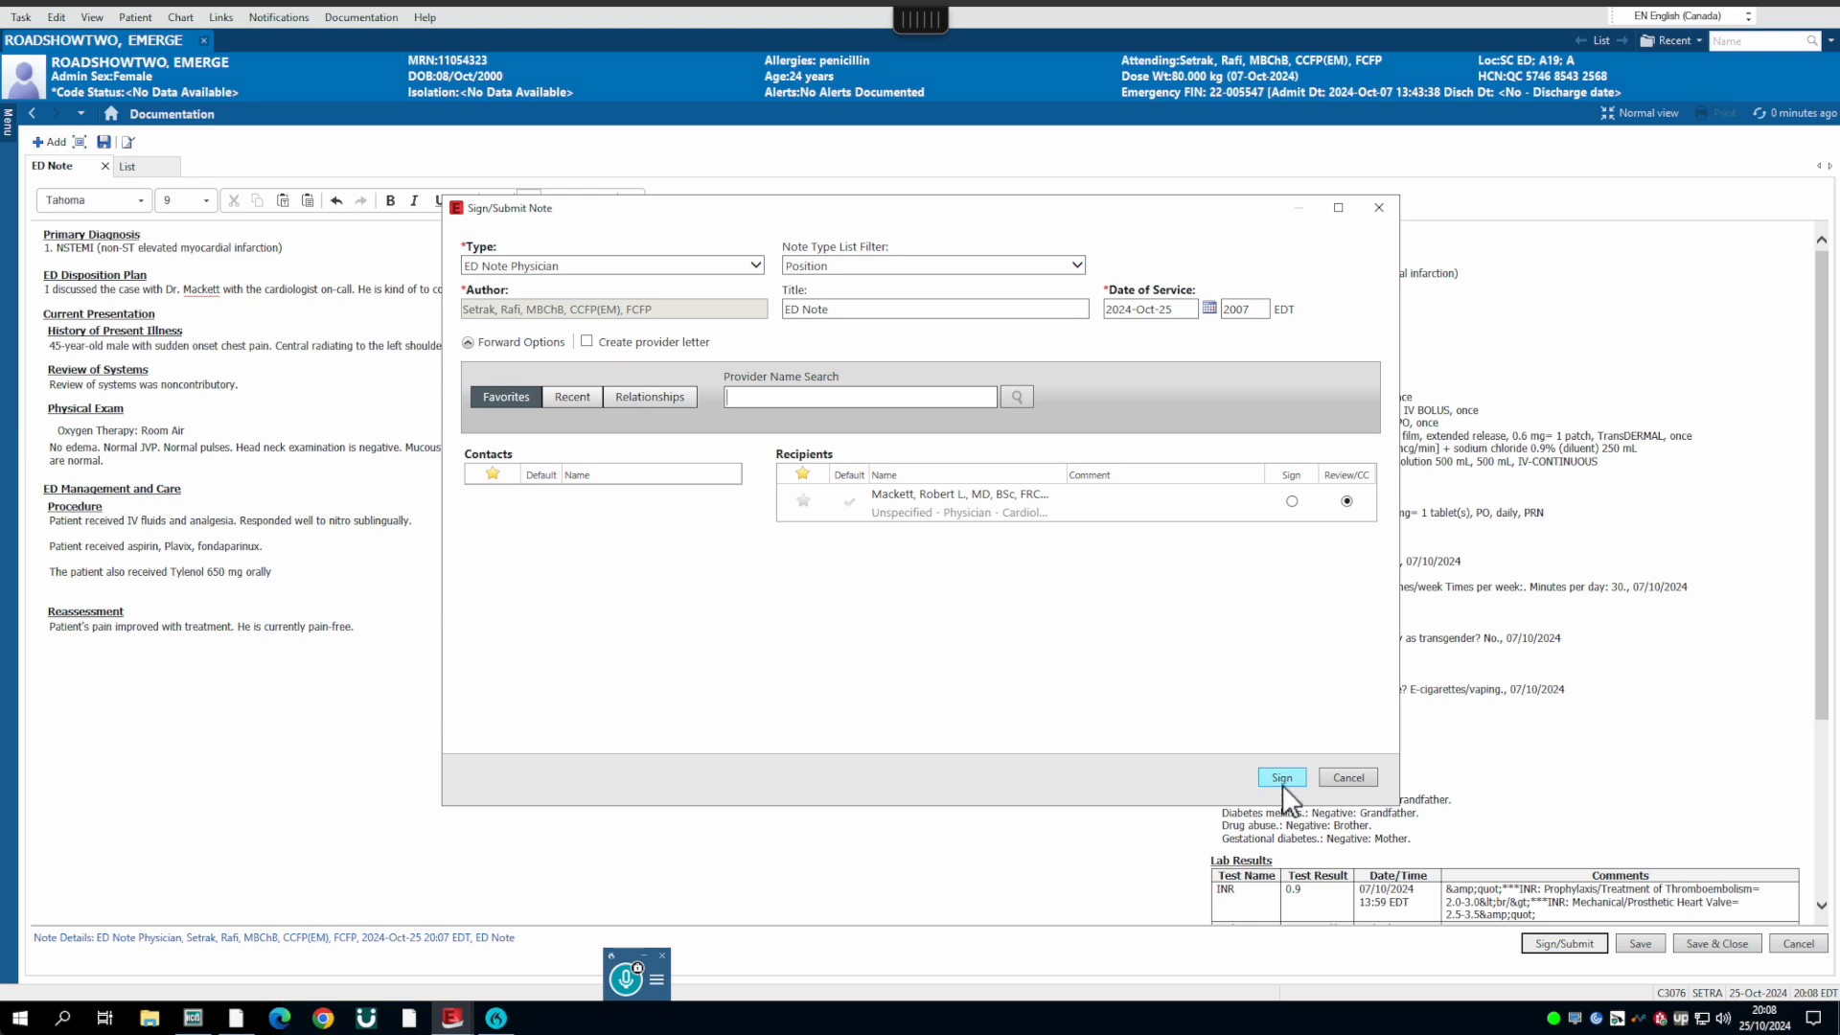
{"action": "left_click", "coordinate": [1282, 780]}
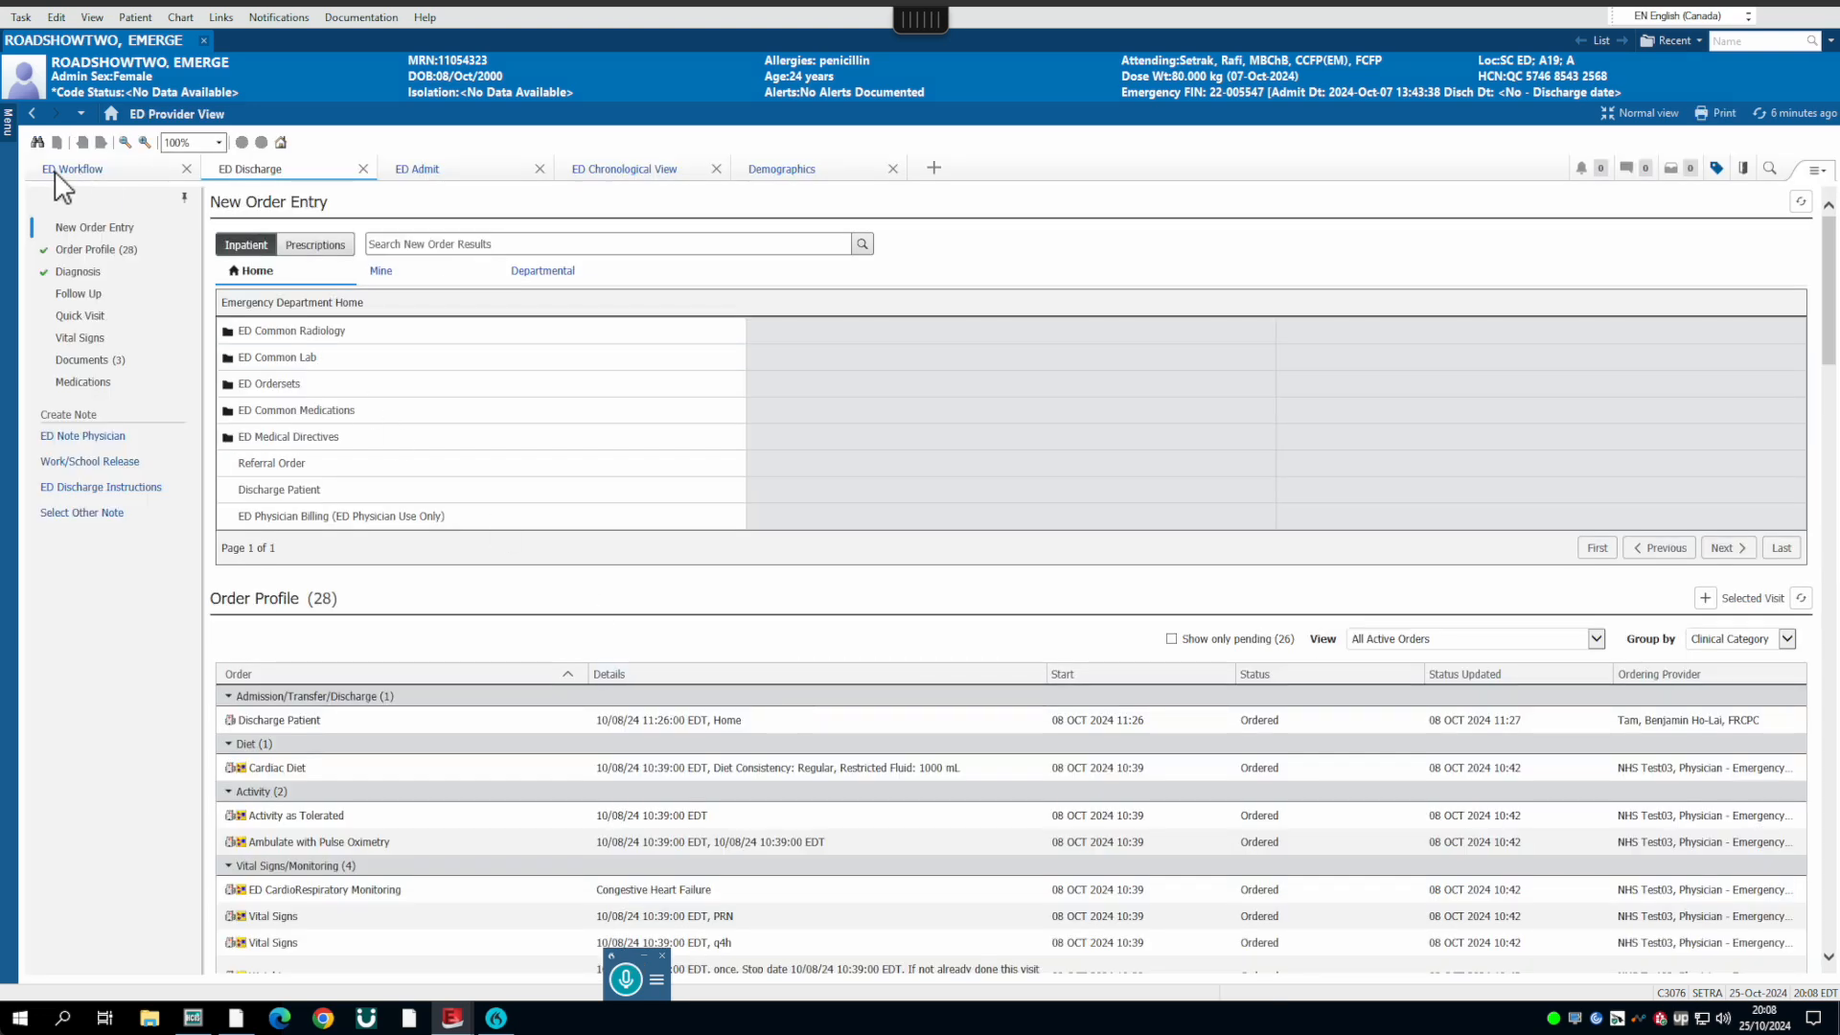
Step: Look up the signed ED note in the ED Workflow clinical documents and in the chart's Documentation section
{"action": "left_click", "coordinate": [85, 173]}
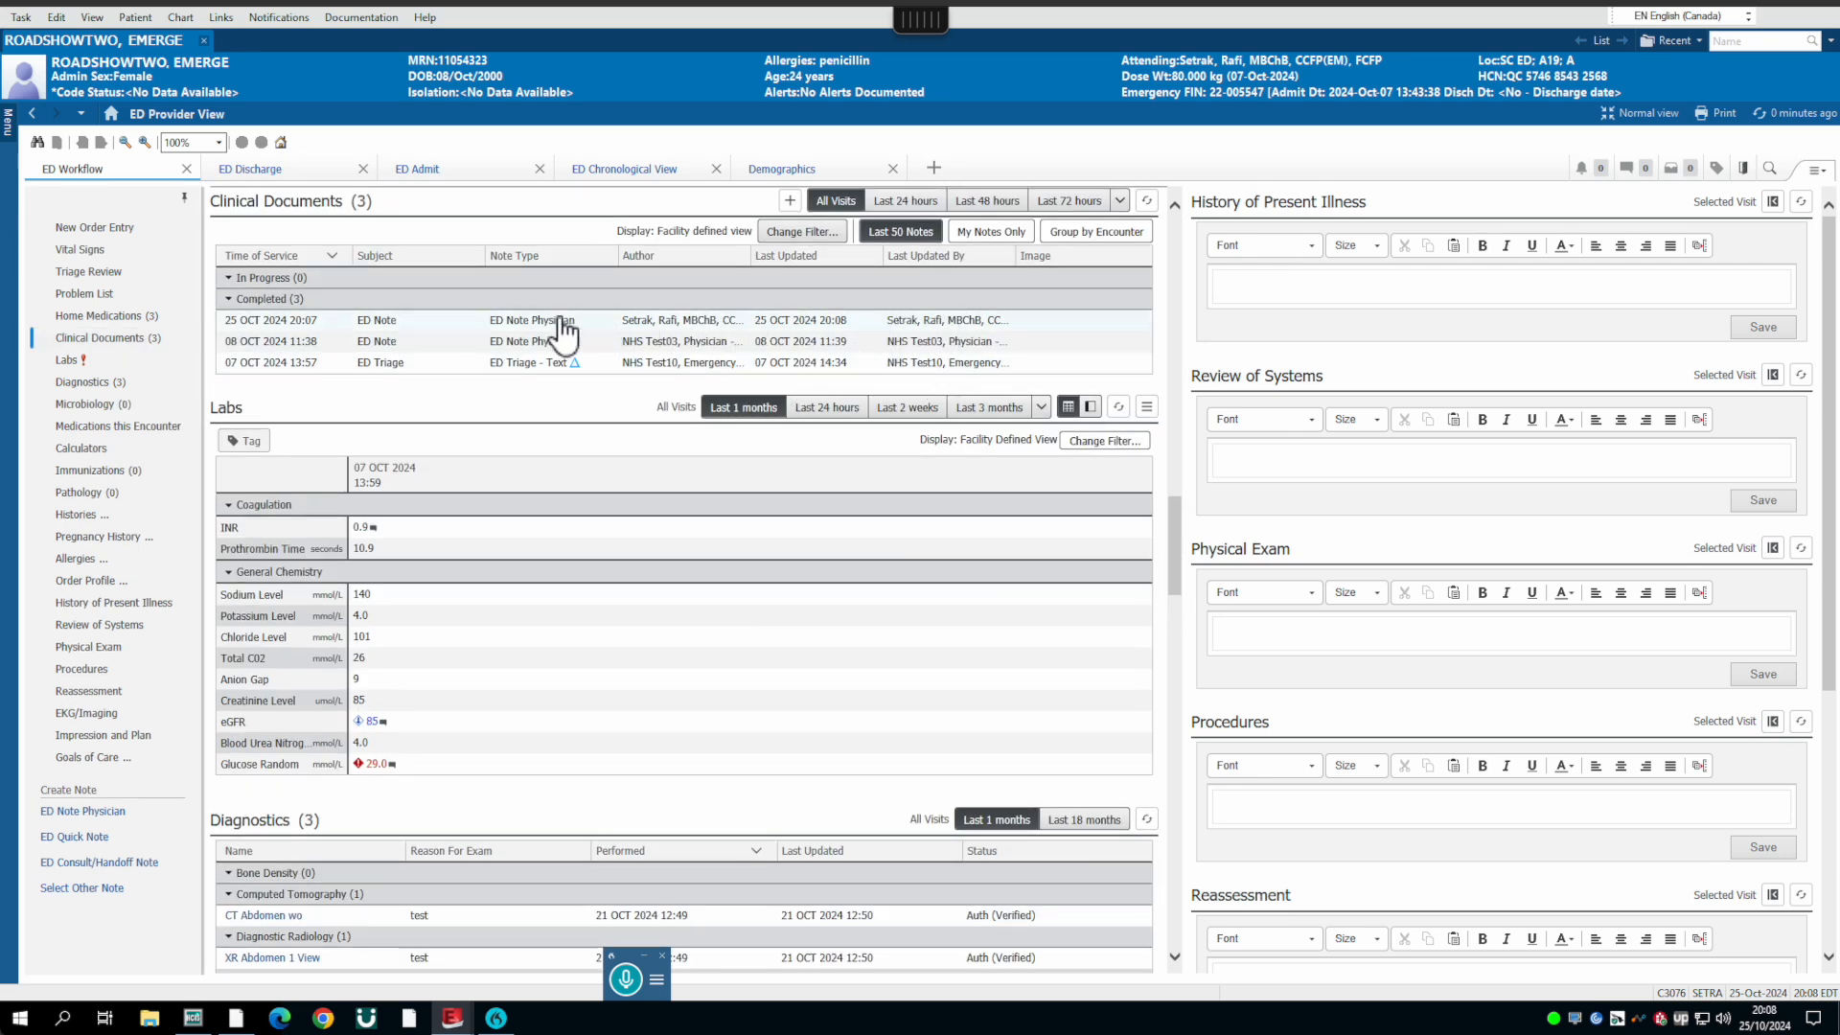
{"action": "left_click", "coordinate": [8, 123]}
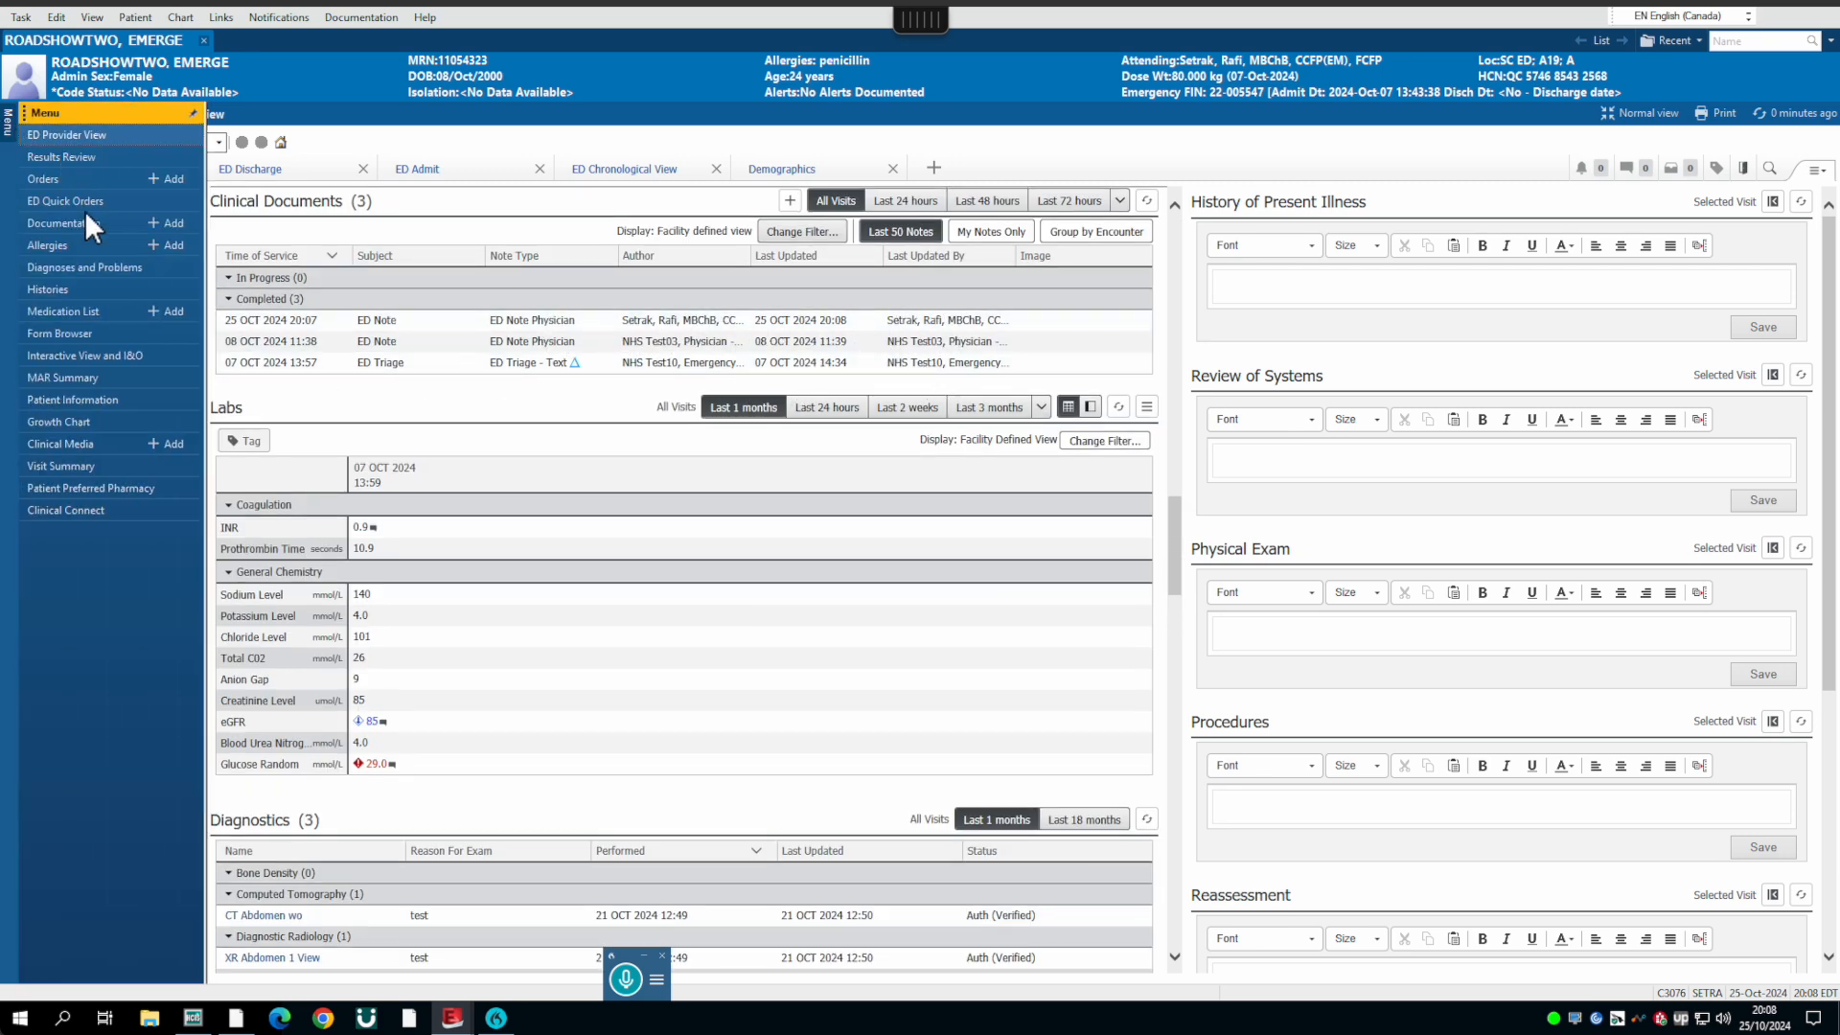
{"action": "left_click", "coordinate": [71, 222]}
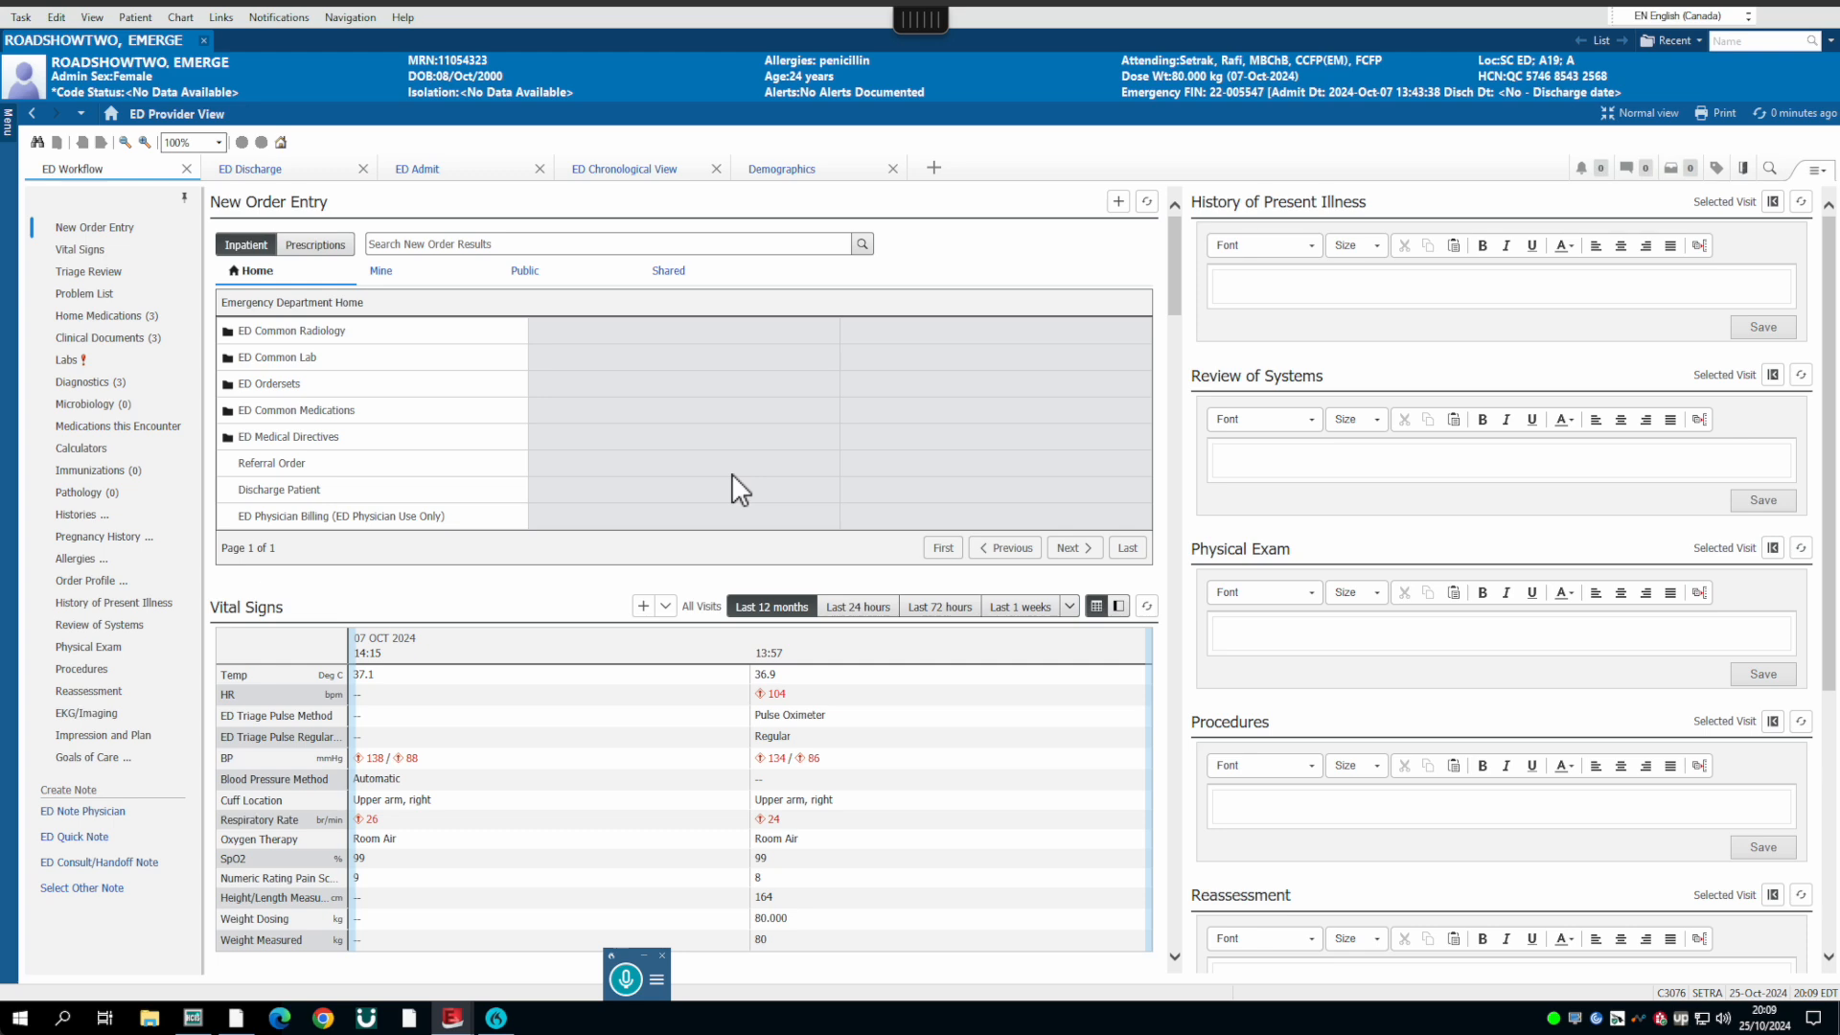
Step: Modify the 25 OCT 2024 20:07 ED Note with a dictated, signed addendum on recurrent chest pain, unchanged ECG and 2 nitro sprays with complete resolution
{"action": "left_click", "coordinate": [124, 340]}
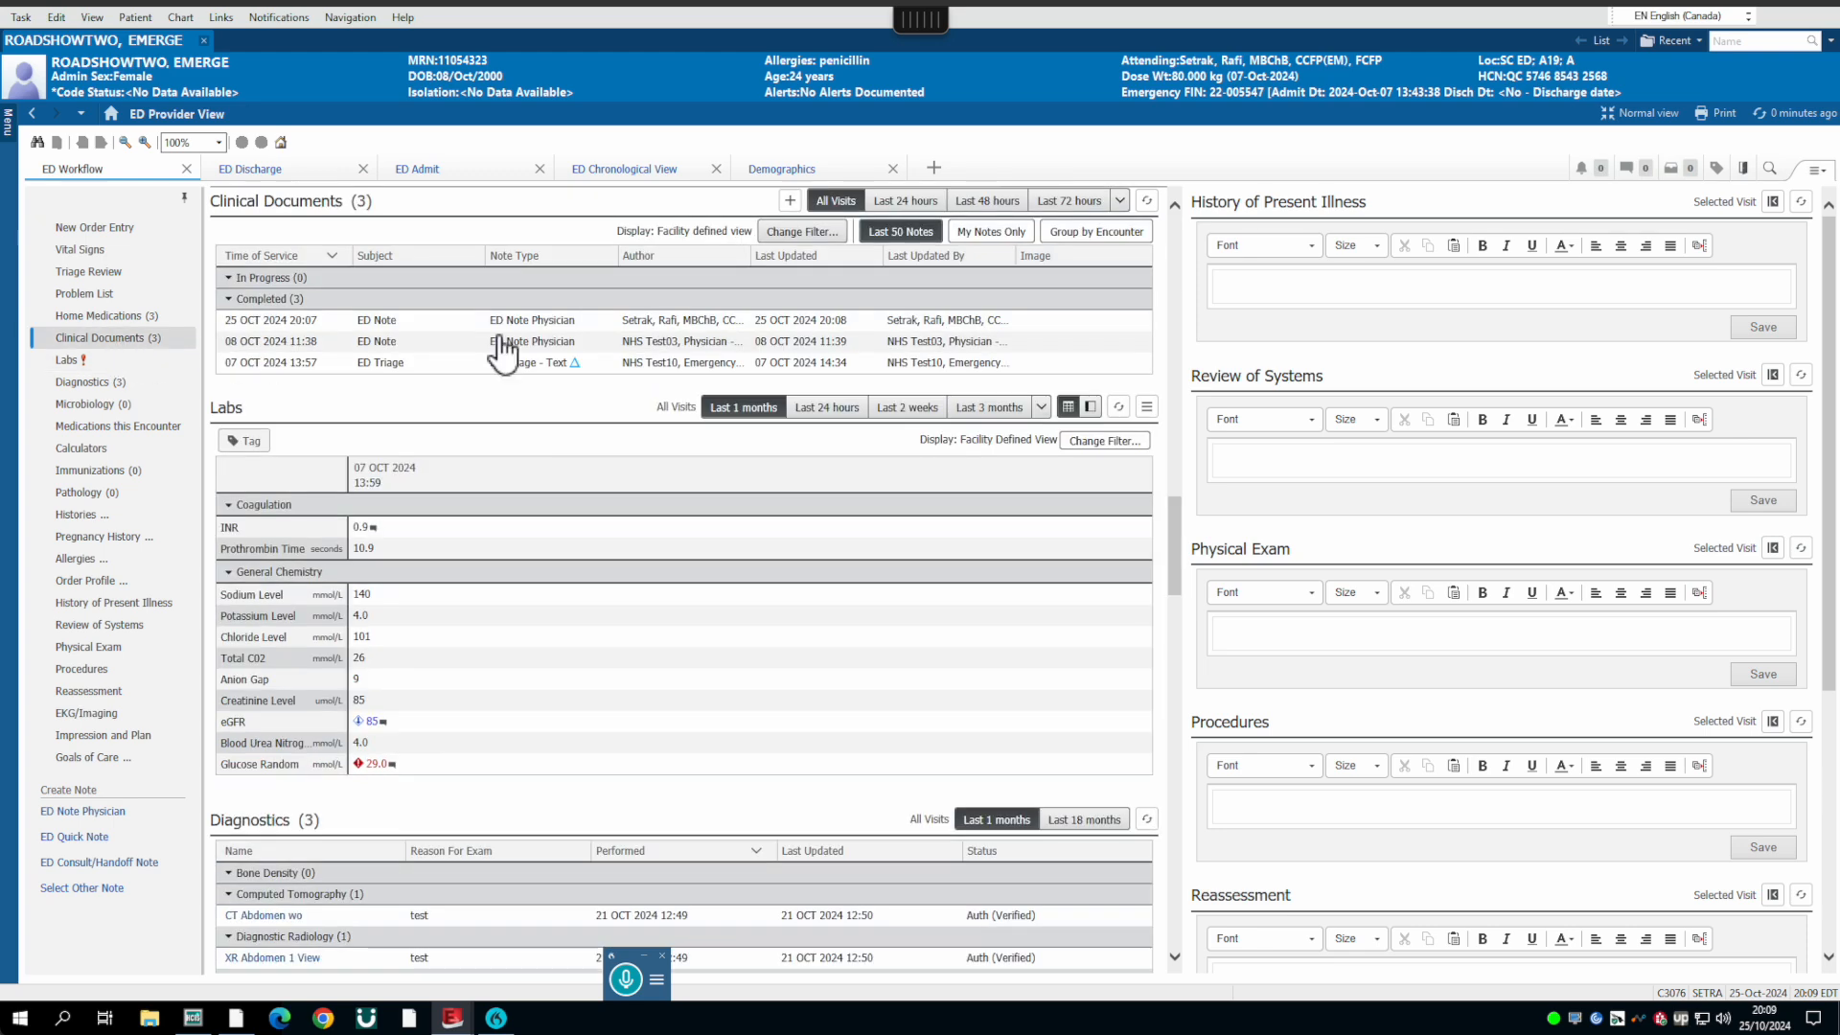
{"action": "left_click", "coordinate": [577, 320]}
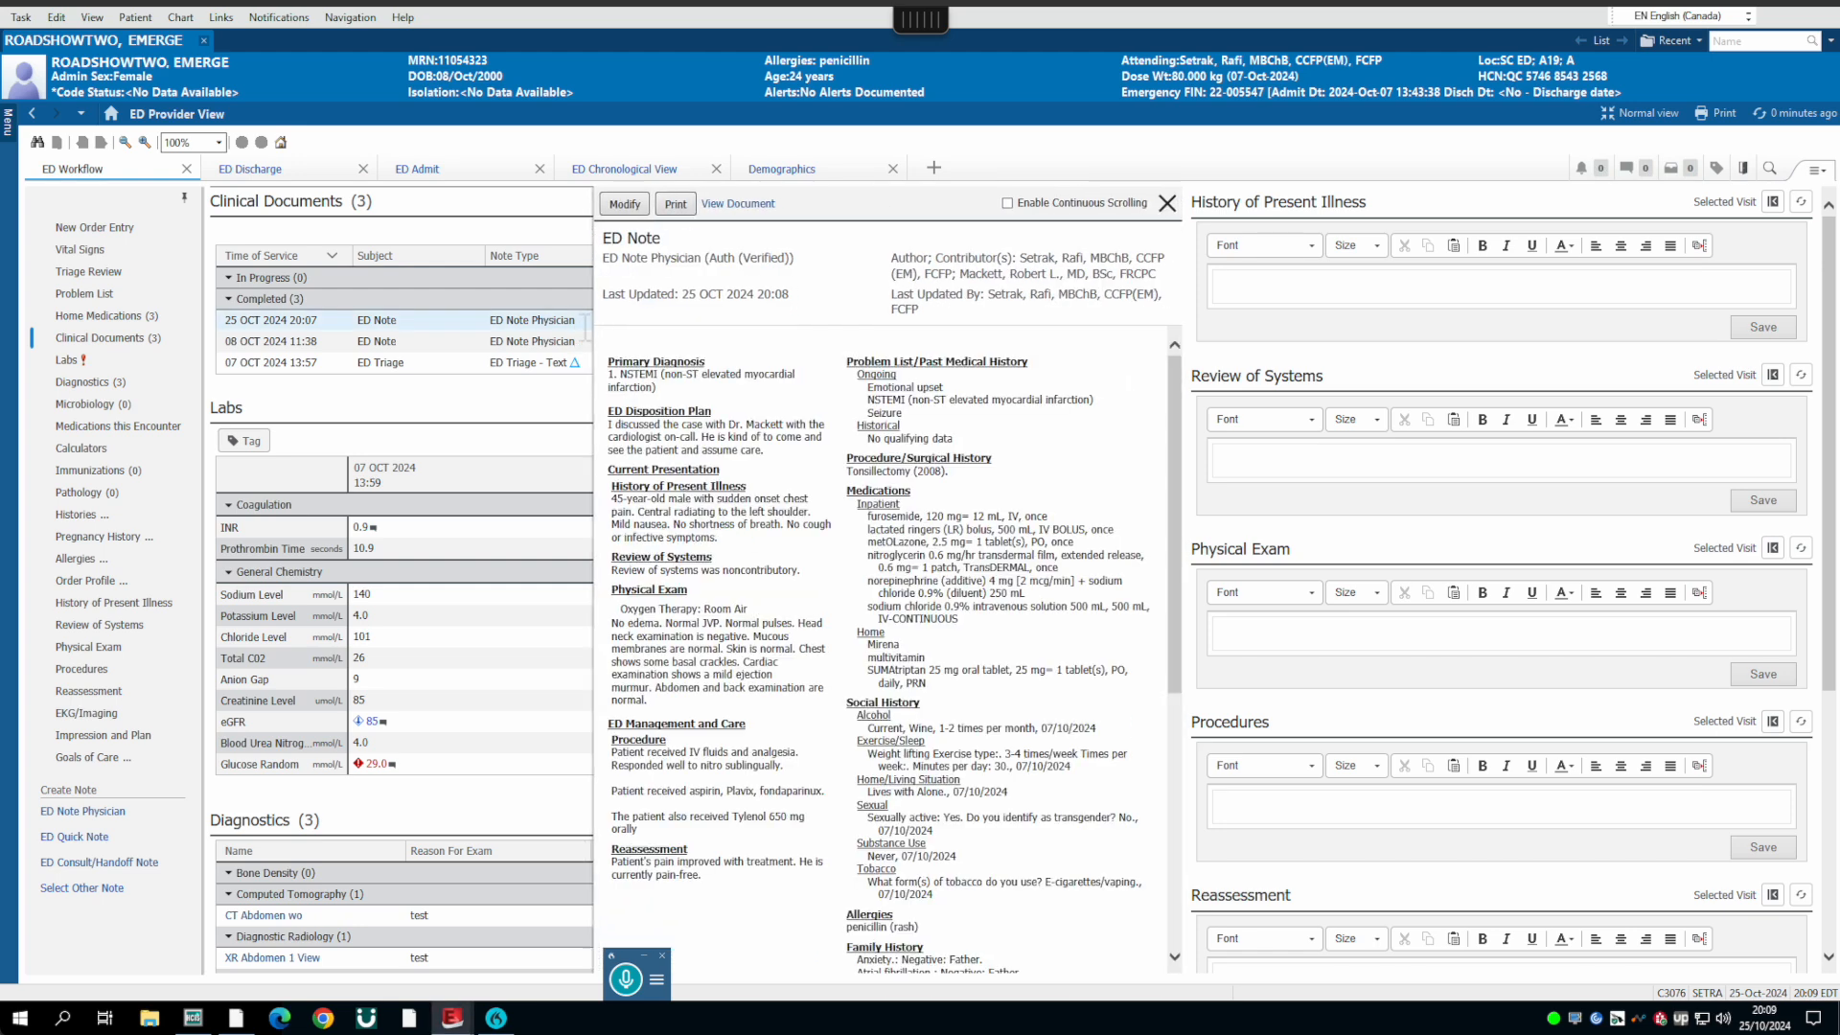
{"action": "left_click", "coordinate": [624, 204]}
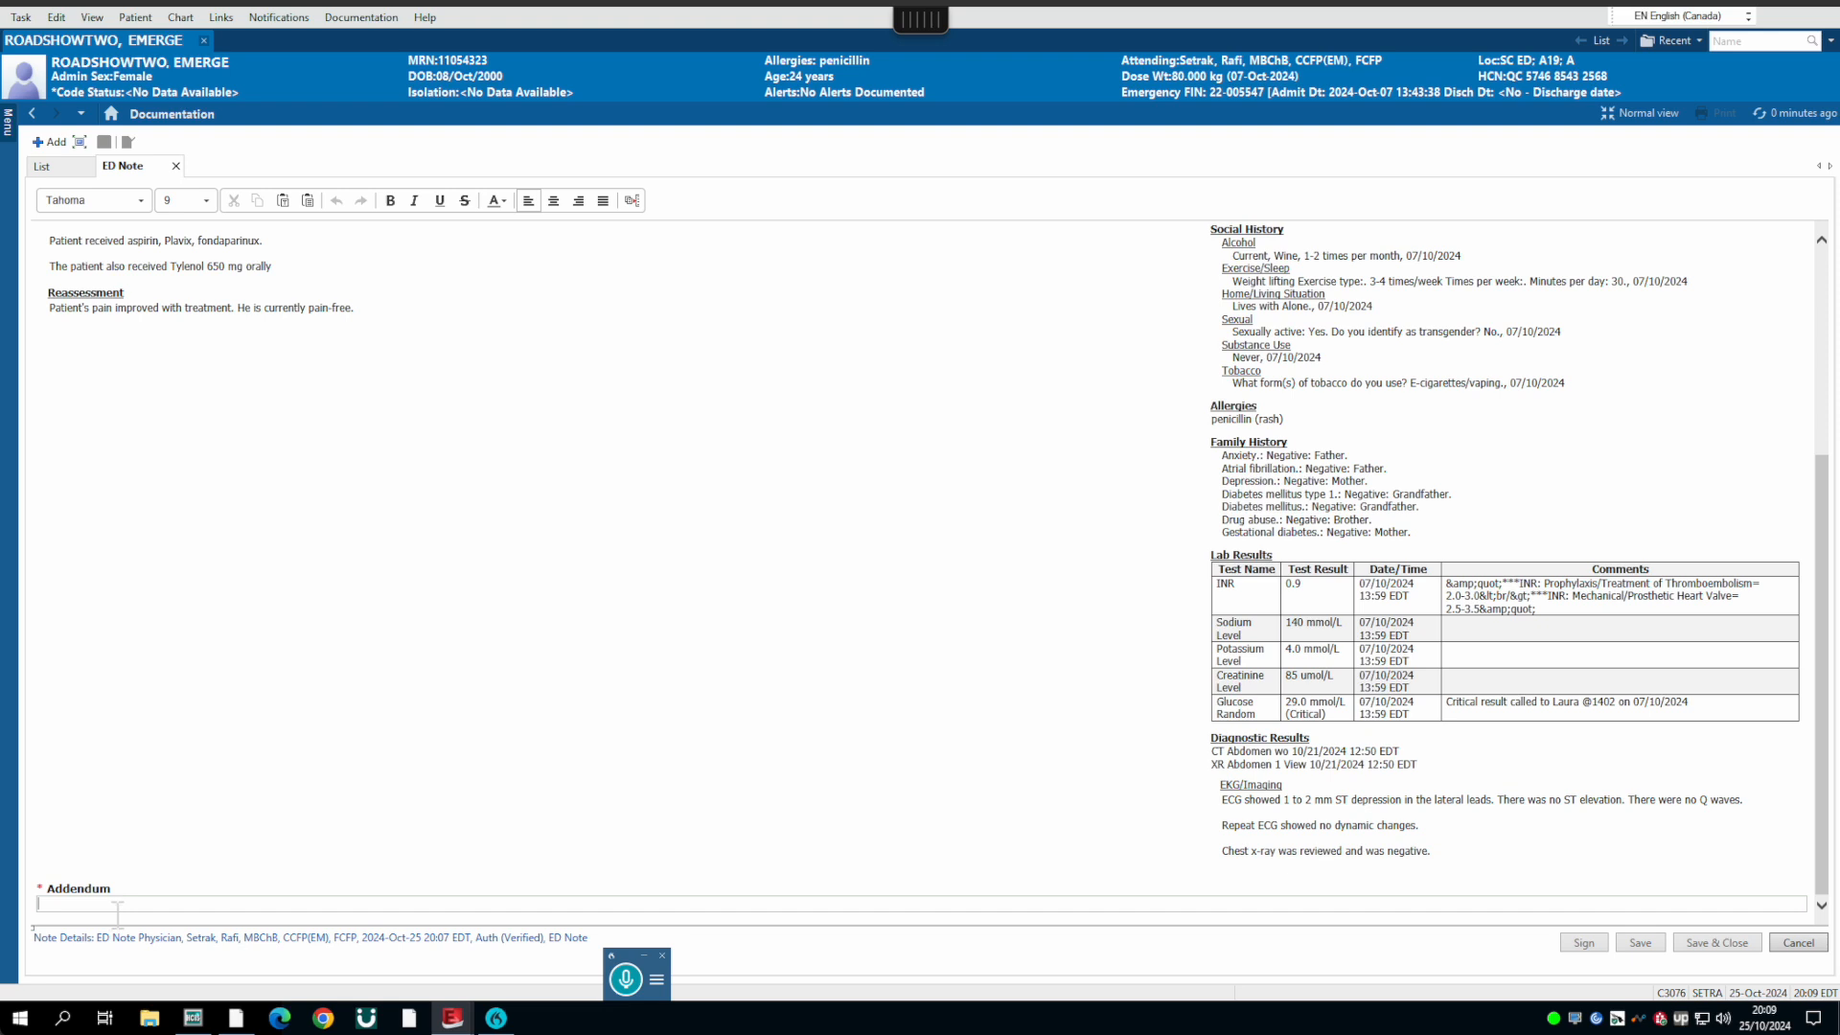
{"action": "key", "text": "KP_Add"}
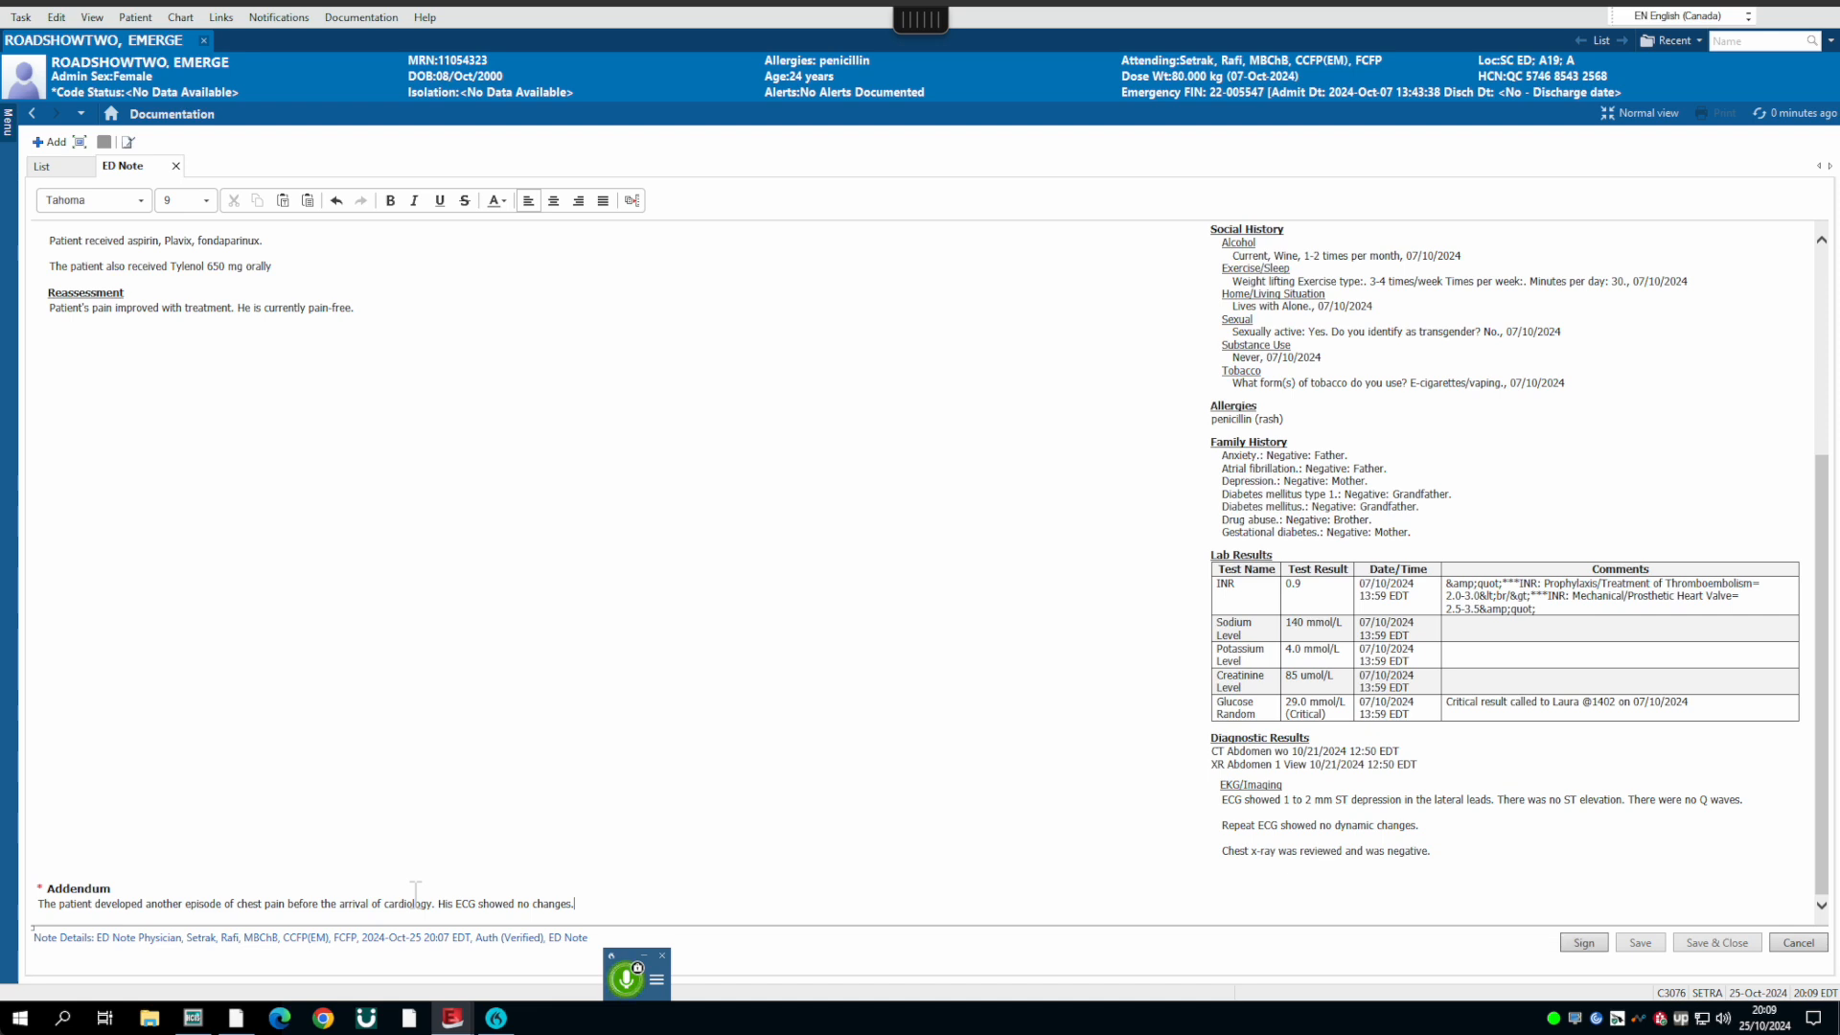
{"action": "left_click", "coordinate": [1583, 944]}
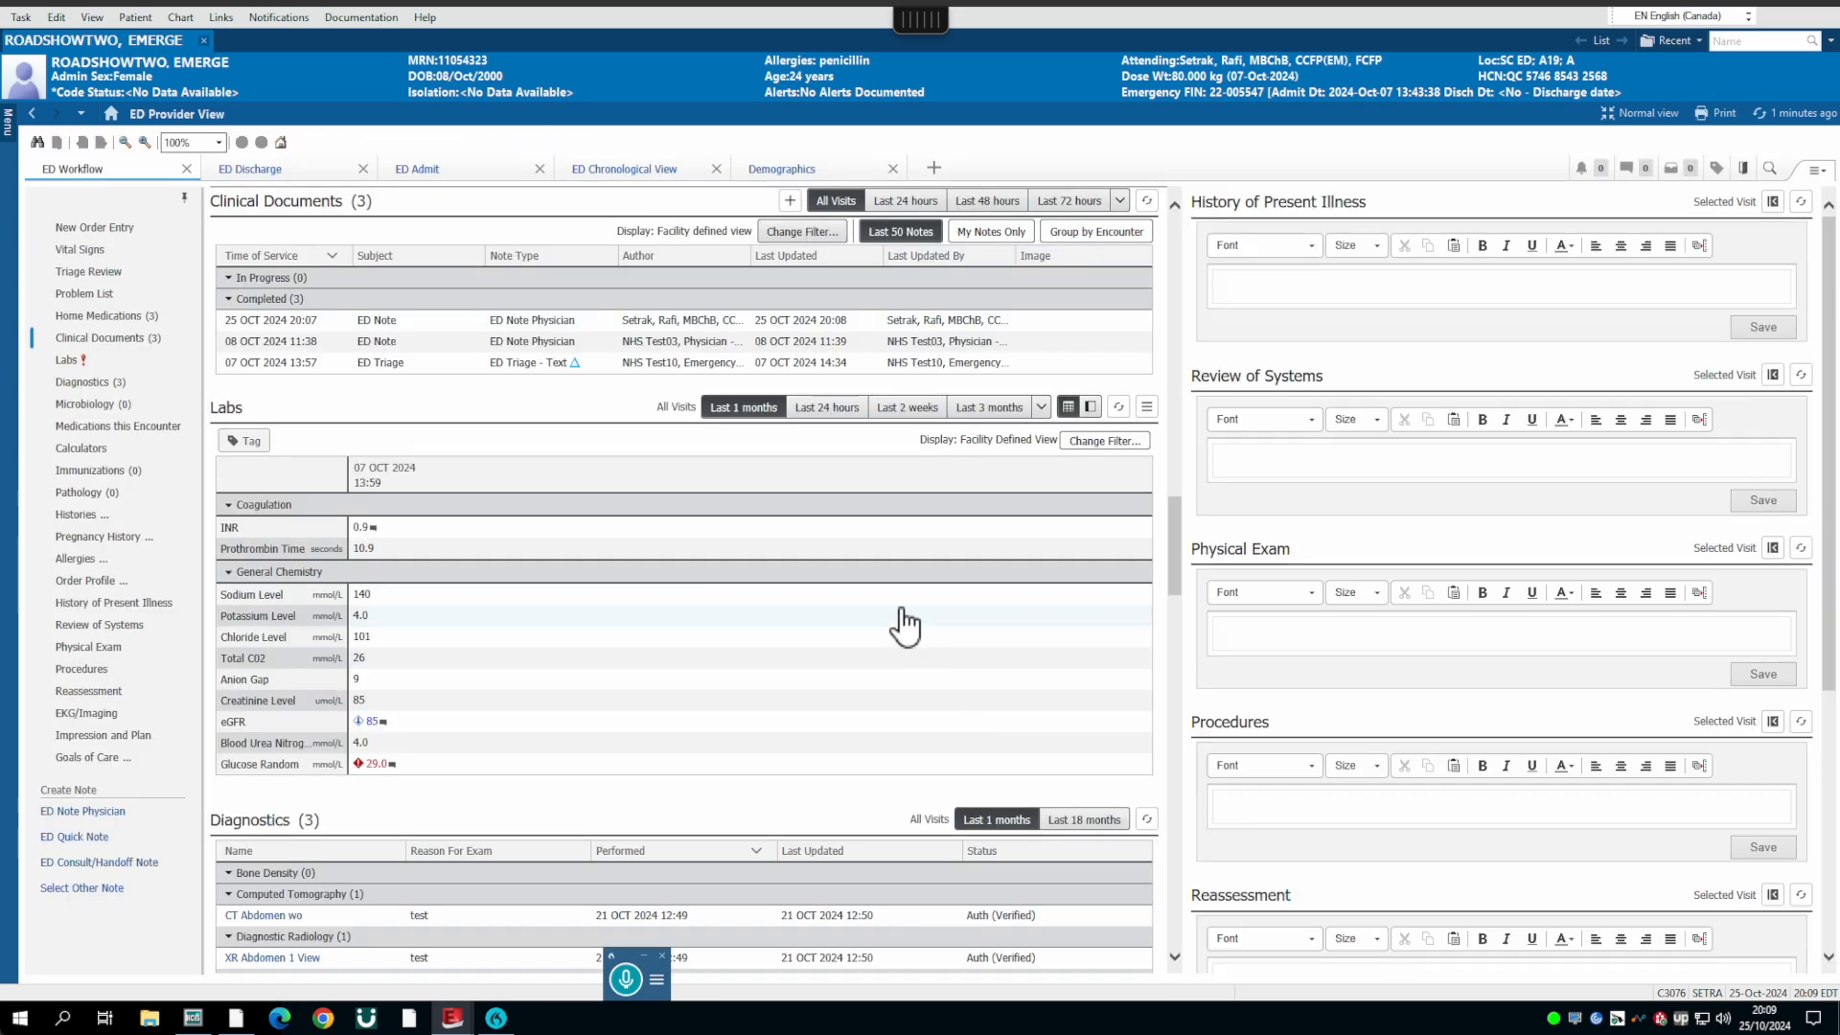
Step: Reopen the modified ED Note to read its addendum, moving the dictation microphone bar off the text
{"action": "left_click", "coordinate": [664, 326]}
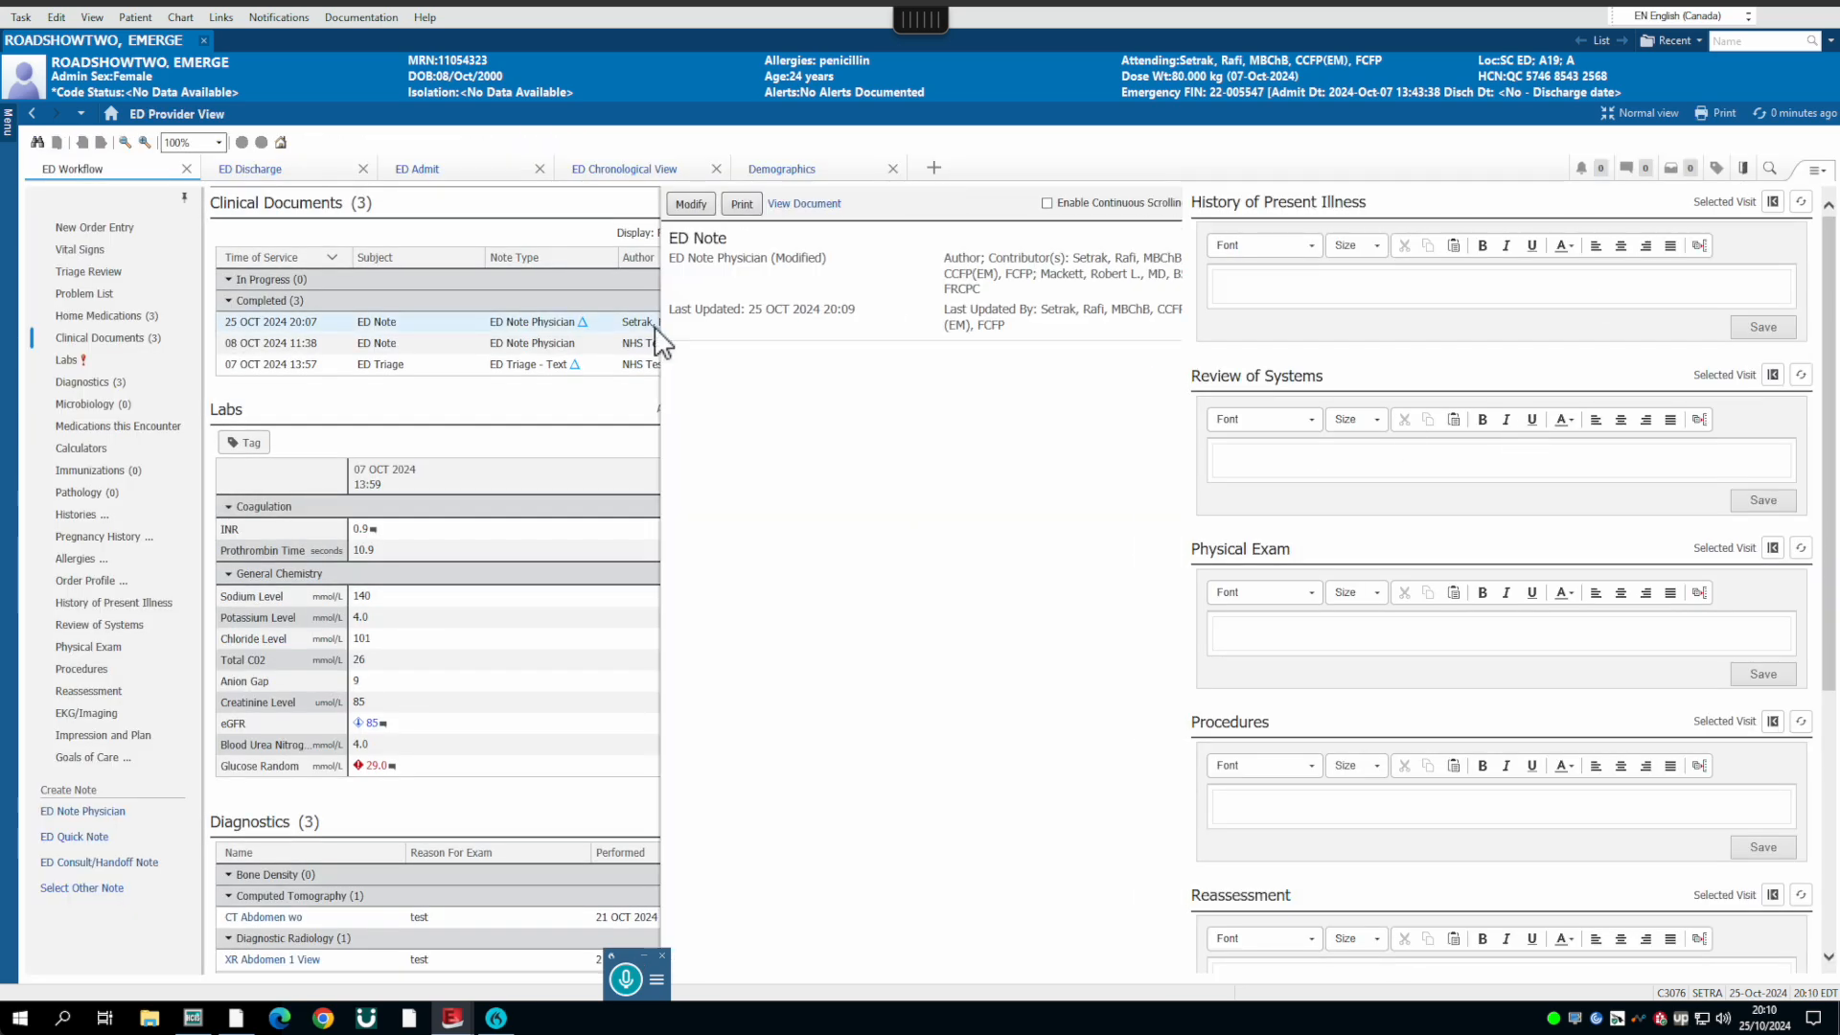
{"action": "scroll", "coordinate": [899, 774], "scroll_direction": "down", "scroll_amount": 8}
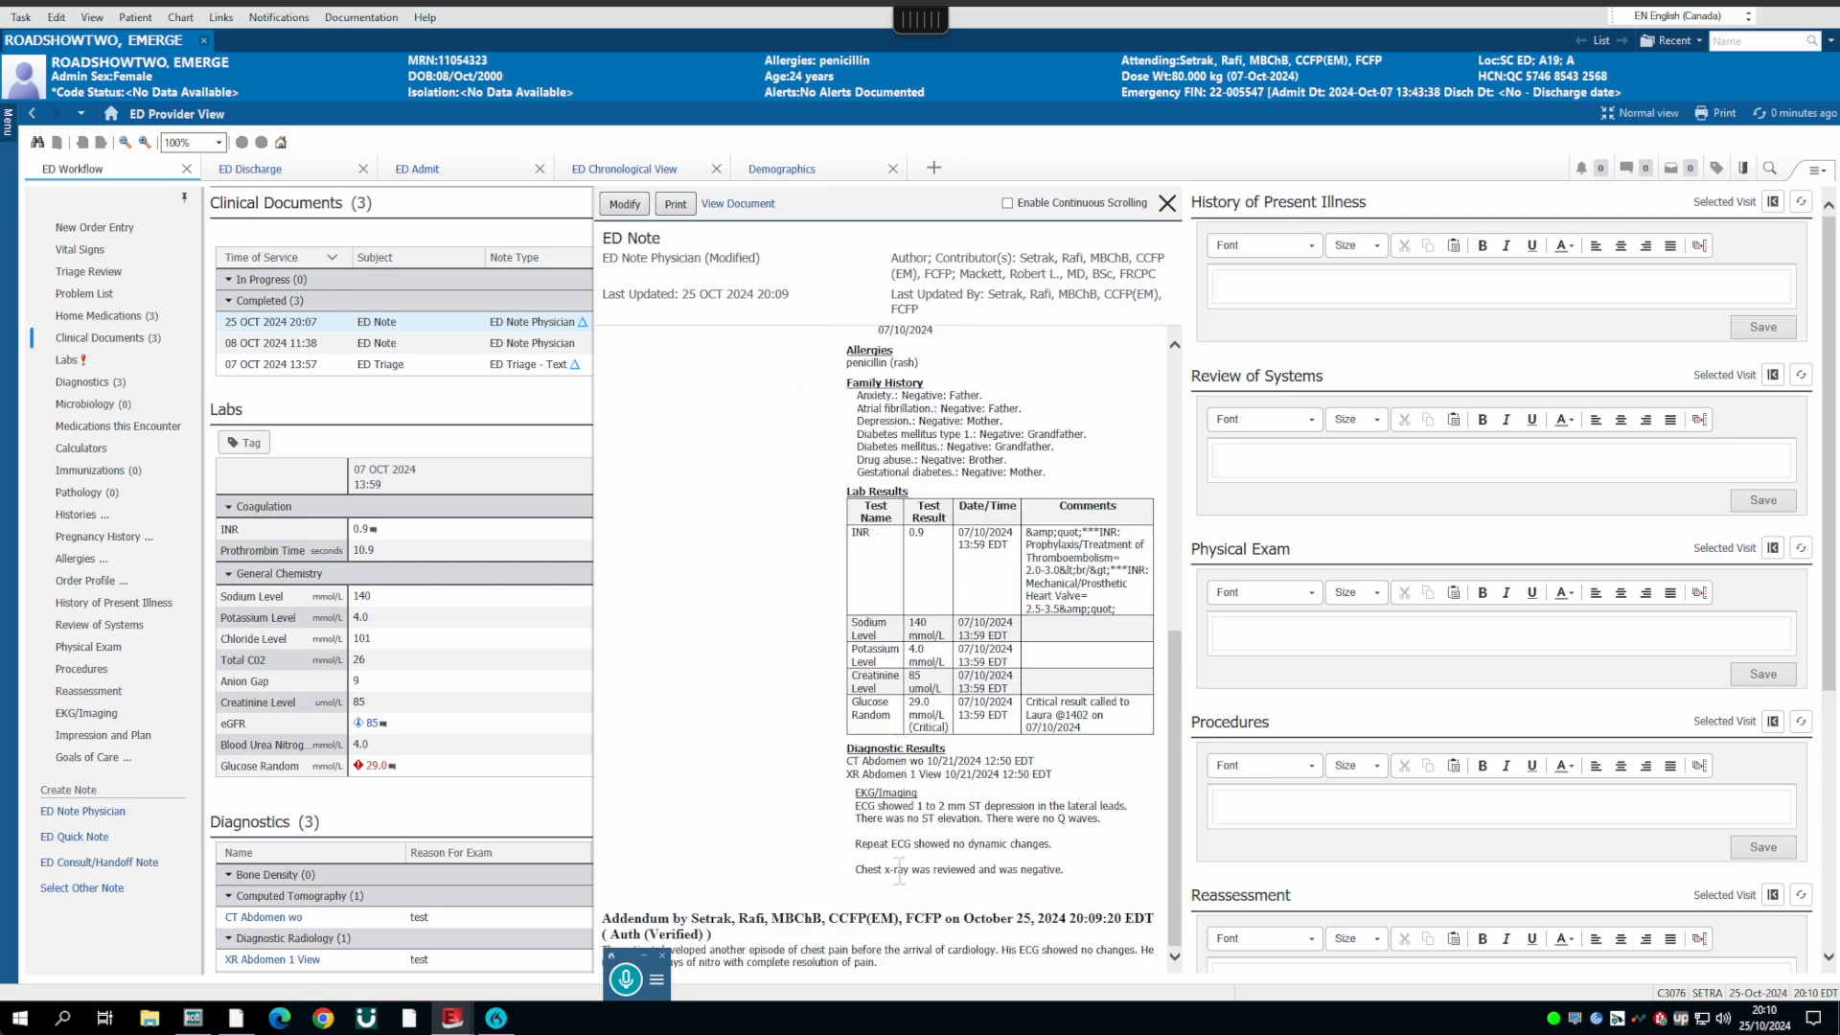
{"action": "left_click_drag", "start_coordinate": [627, 959], "coordinate": [529, 964]}
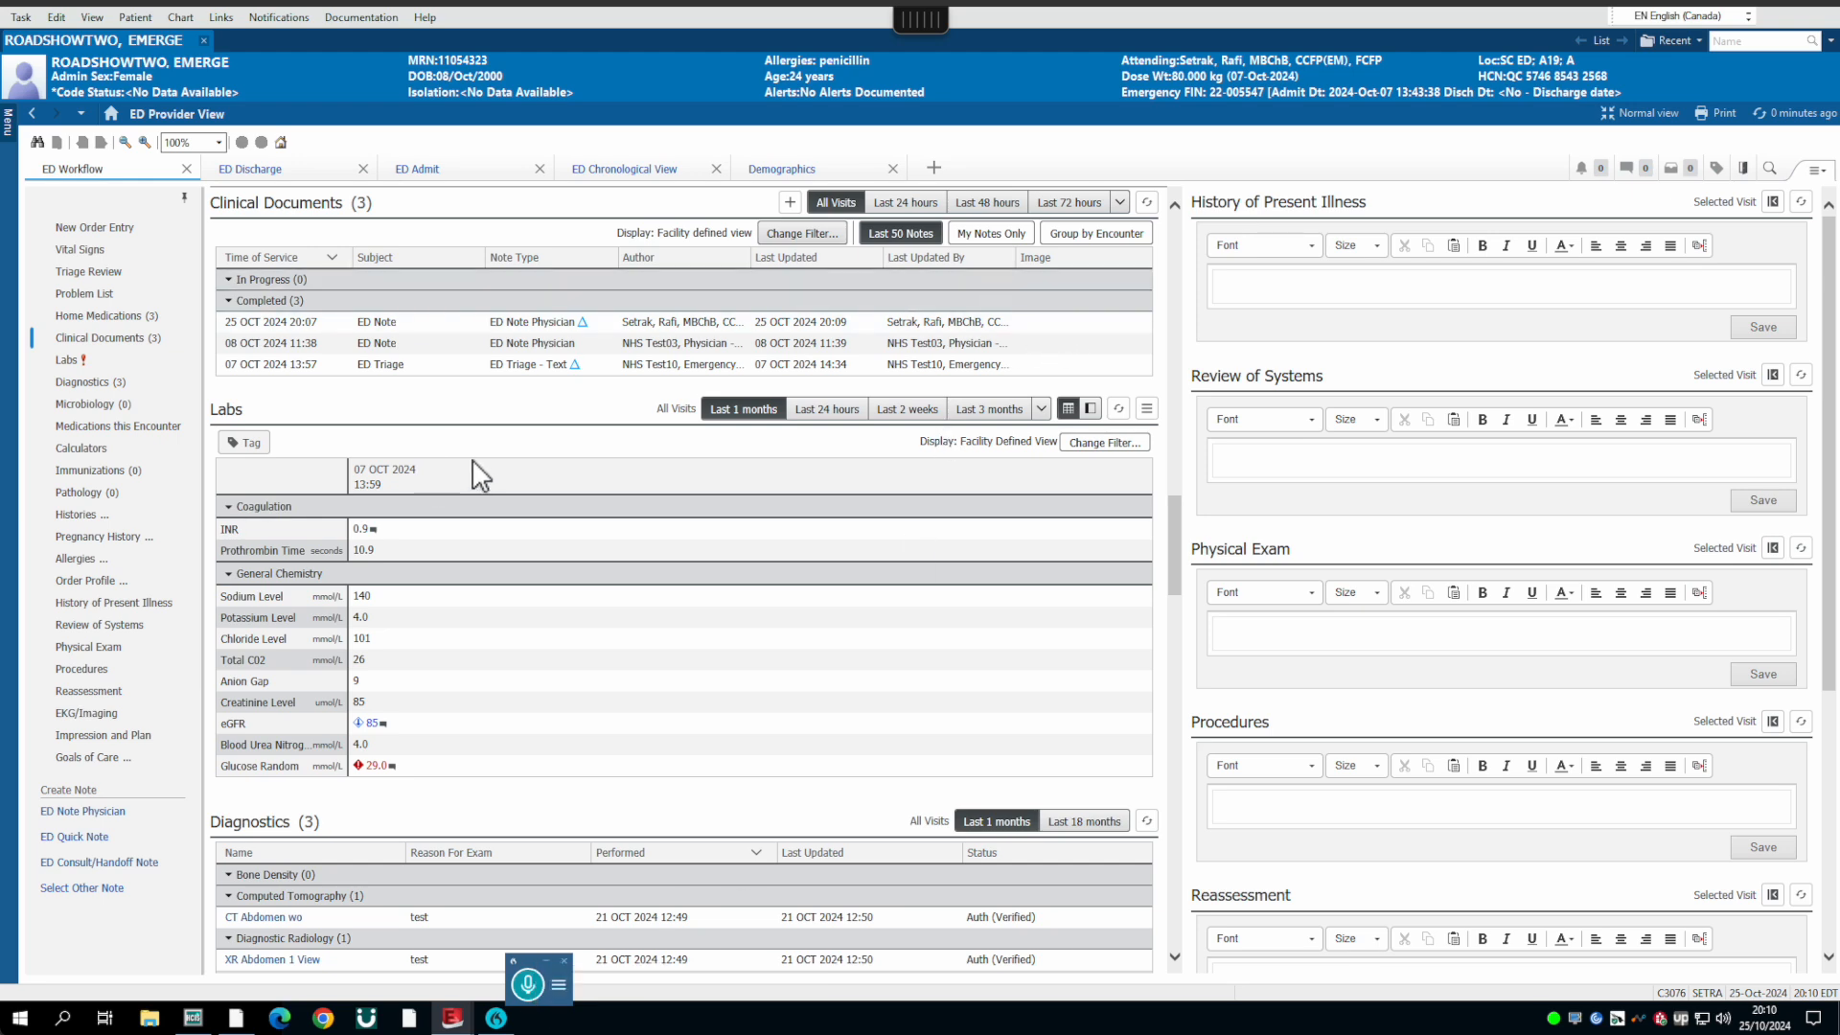
Step: Copy the History of Present Illness text from the 25 OCT 2024 20:07 ED Note into the History of Present Illness section
{"action": "left_click", "coordinate": [573, 323]}
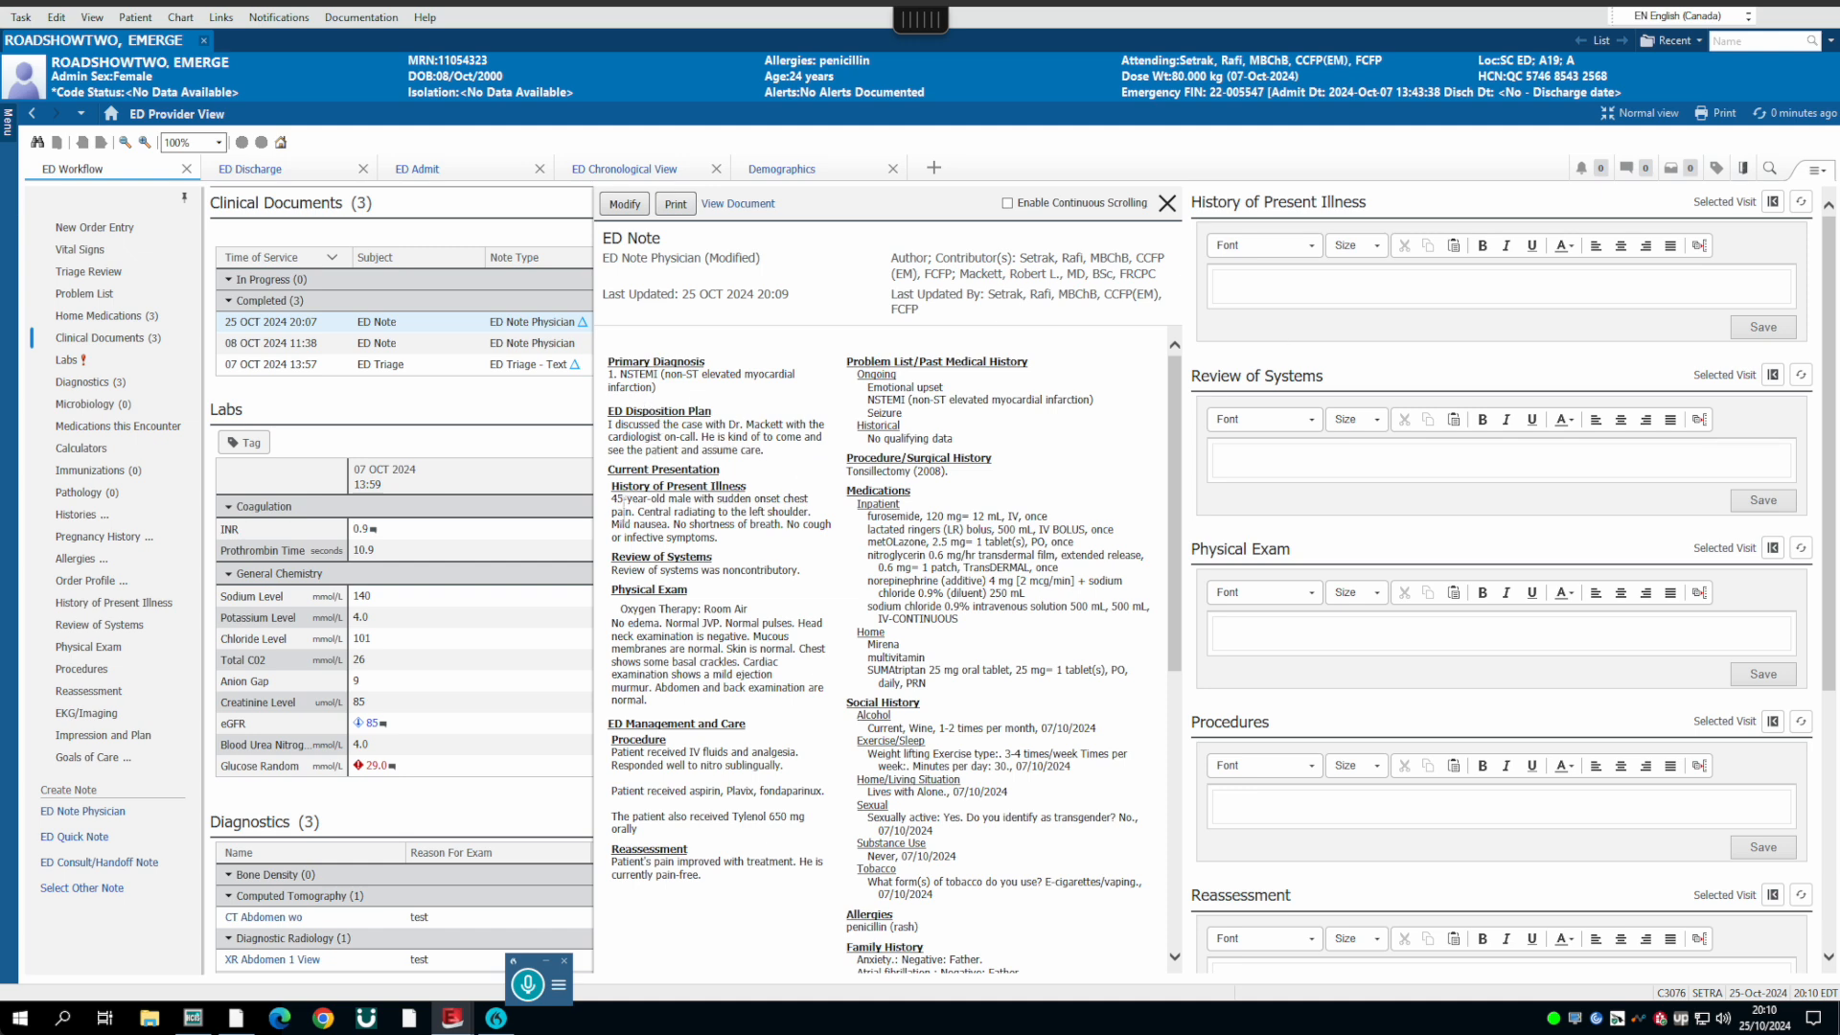
{"action": "left_click_drag", "start_coordinate": [662, 508], "coordinate": [779, 542]}
{"action": "key", "text": "ctrl+c"}
{"action": "left_click", "coordinate": [1292, 298]}
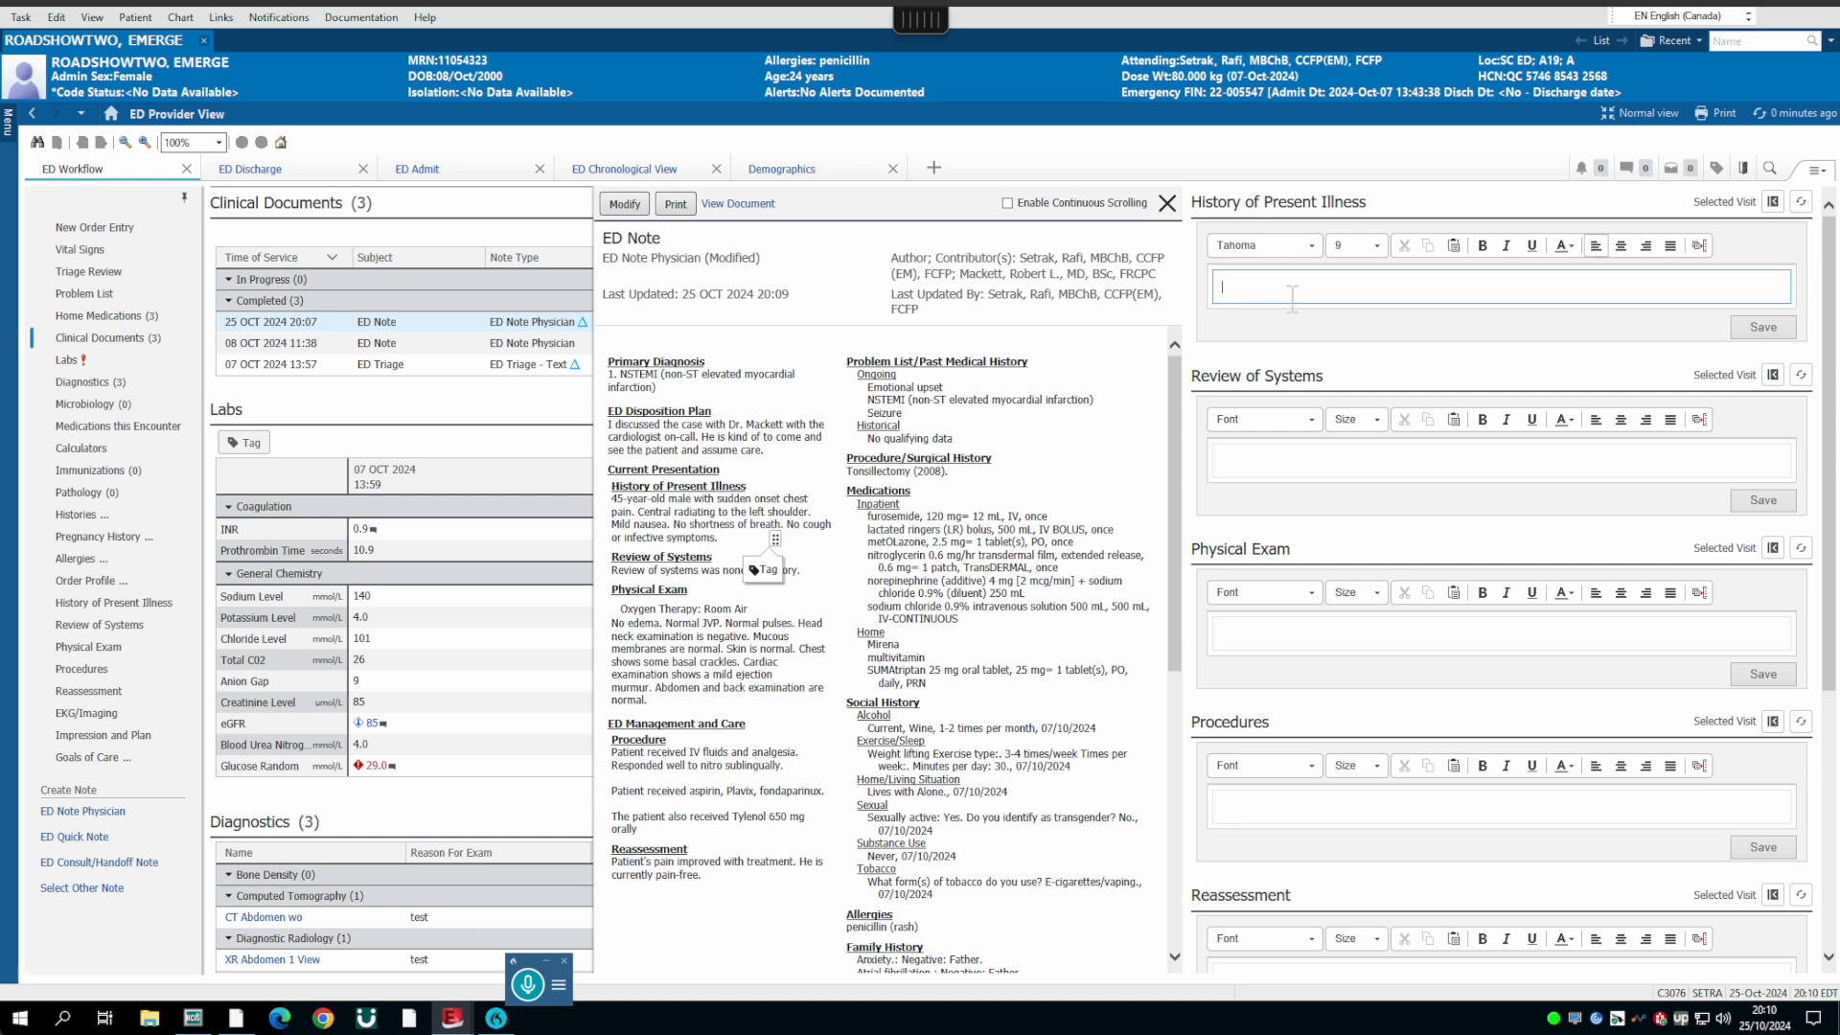
{"action": "key", "text": "ctrl+v"}
Step: Transfer the Procedure and Physical Exam texts from the open ED Note into the Procedures and Physical Exam sections
{"action": "left_click", "coordinate": [767, 780]}
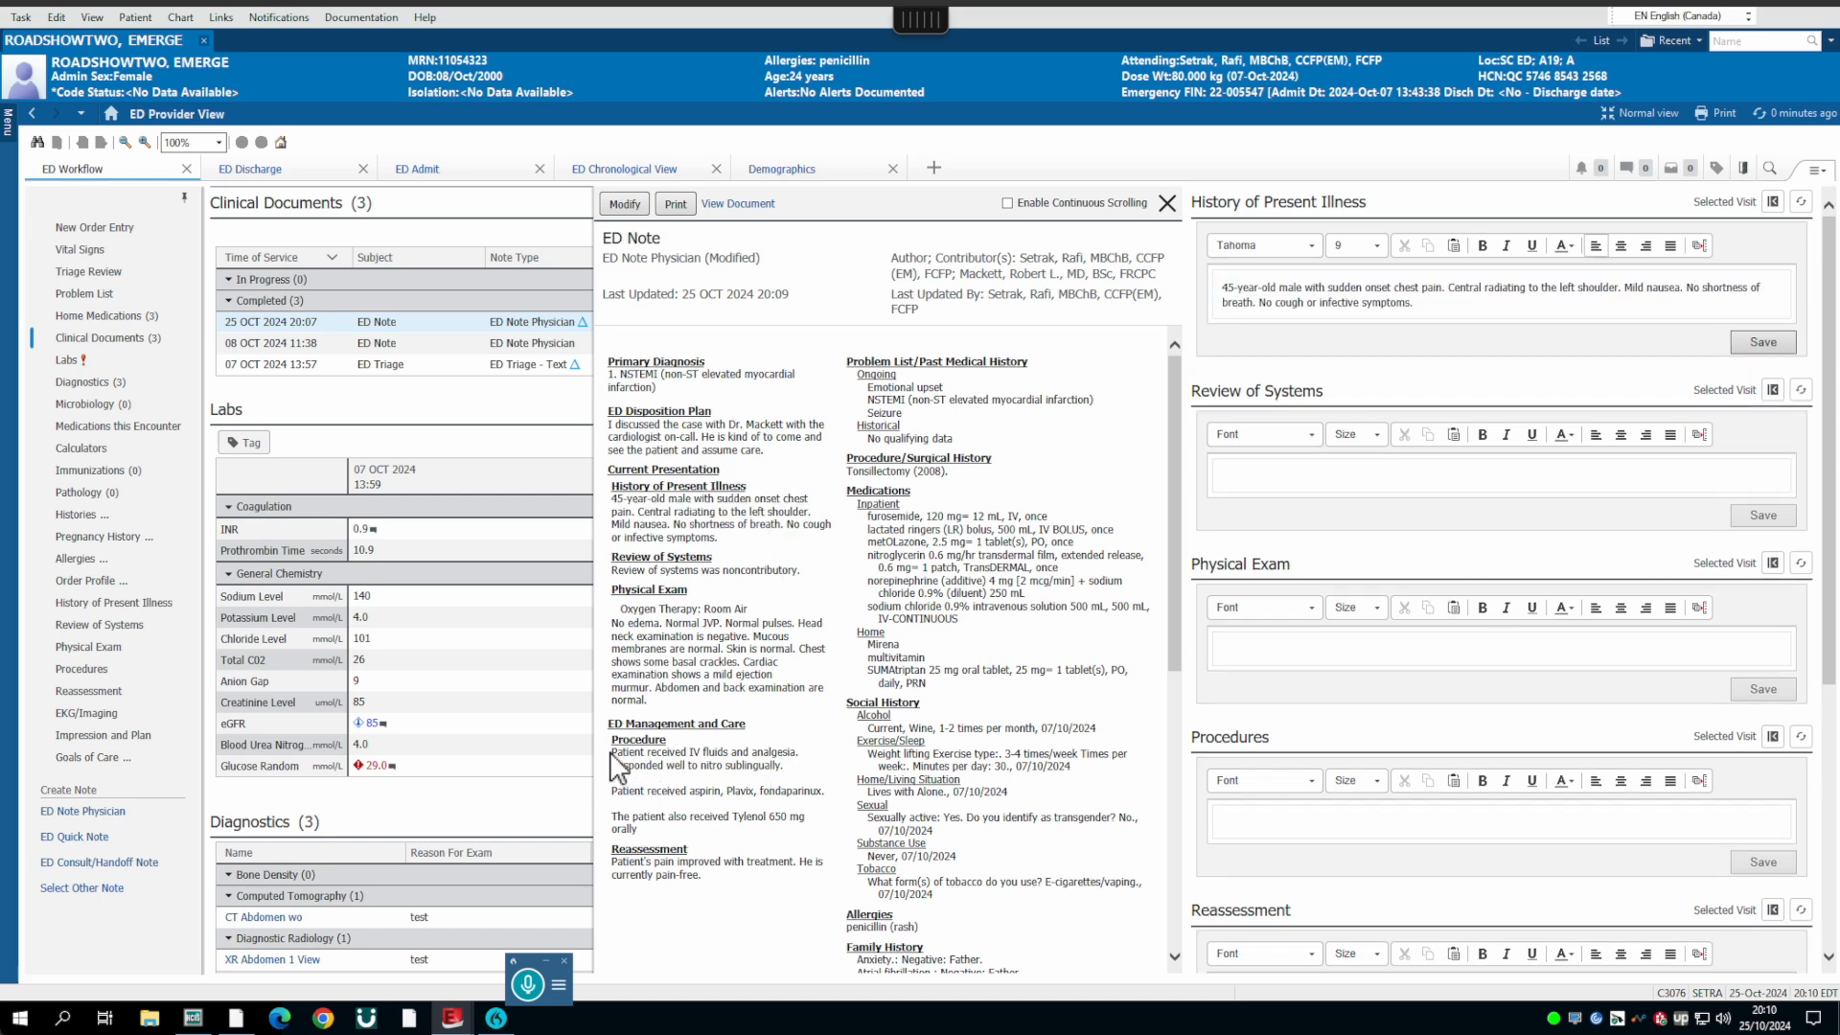
{"action": "left_click_drag", "start_coordinate": [611, 752], "coordinate": [1277, 524]}
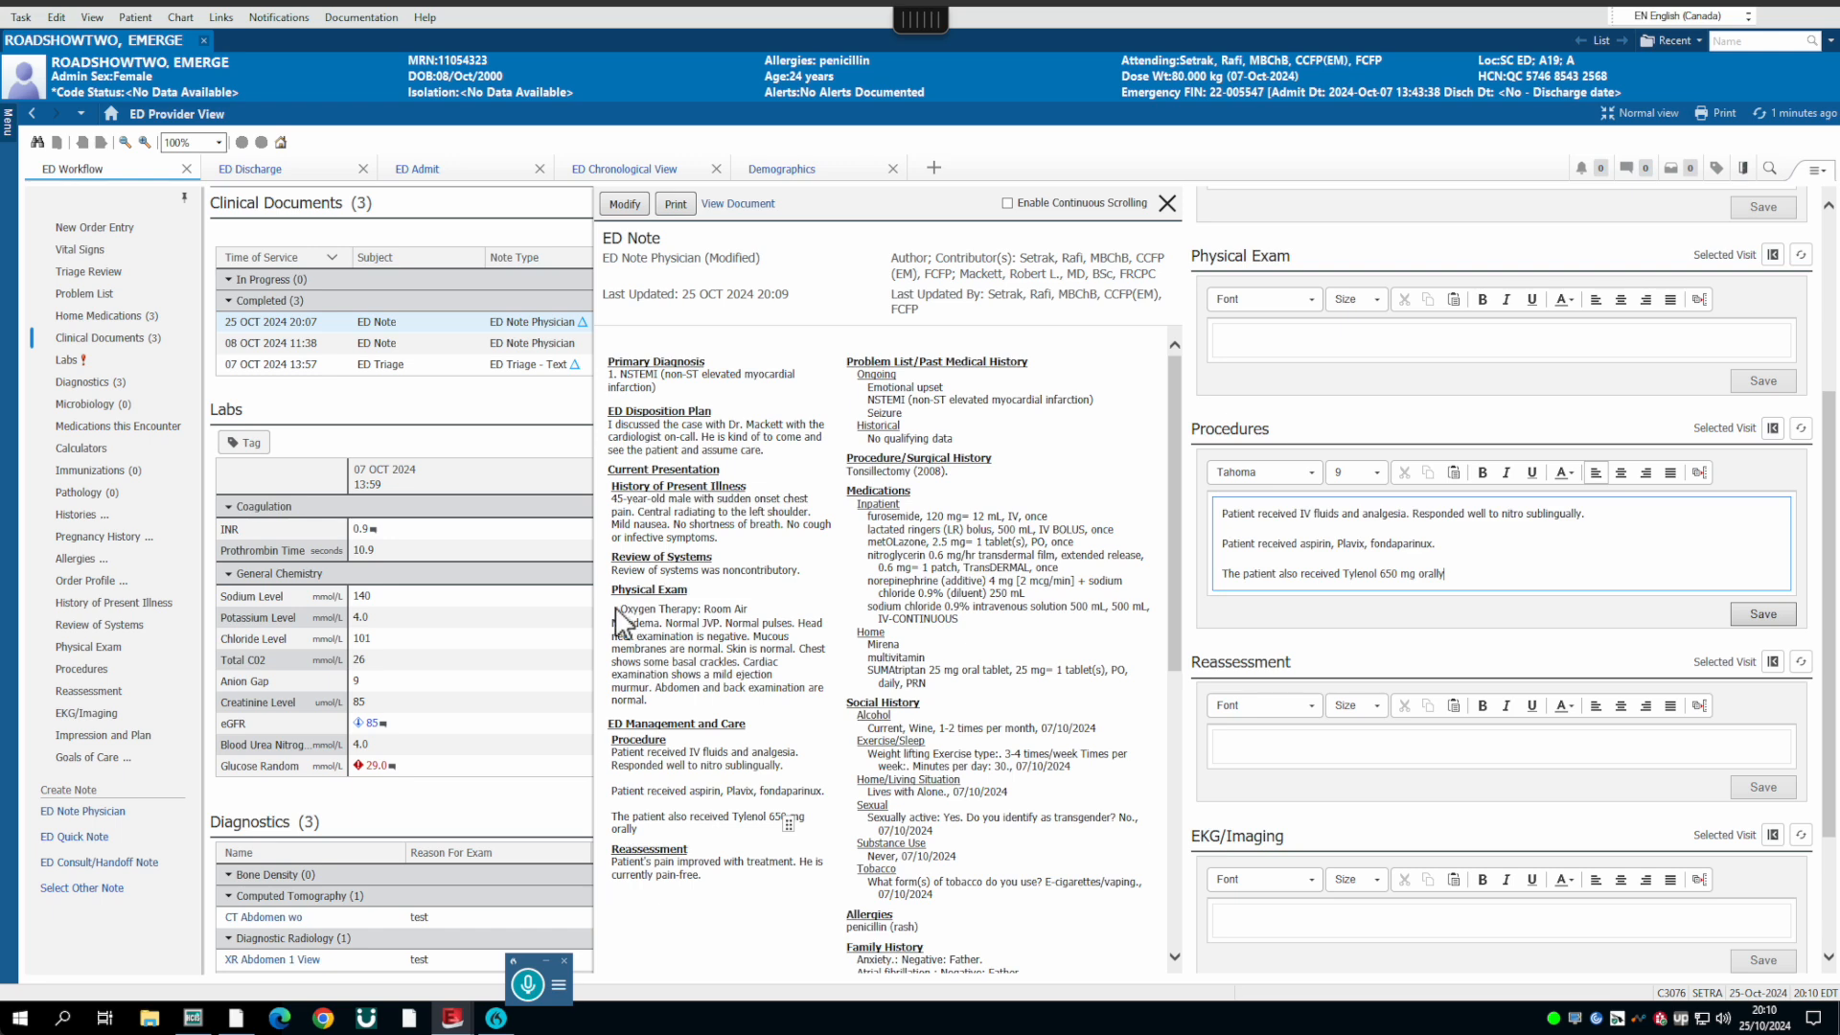
{"action": "left_click_drag", "start_coordinate": [619, 610], "coordinate": [650, 701]}
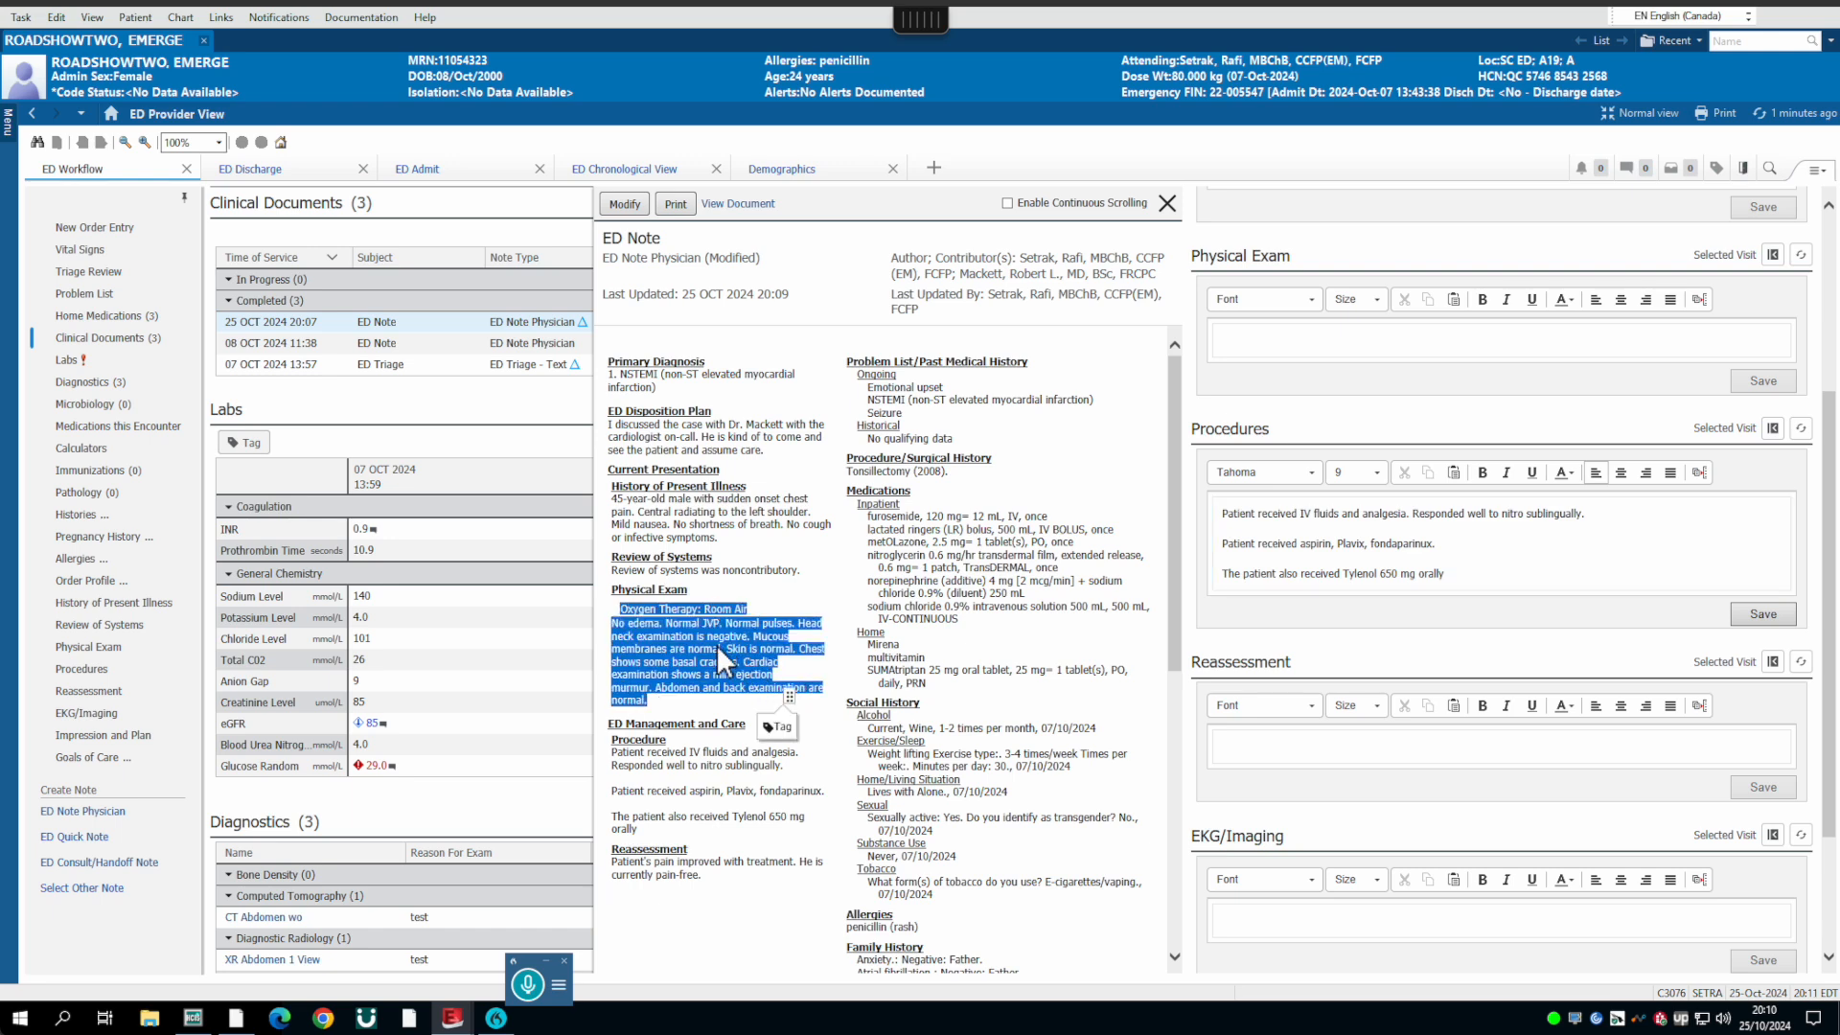
{"action": "left_click_drag", "start_coordinate": [719, 645], "coordinate": [1330, 342]}
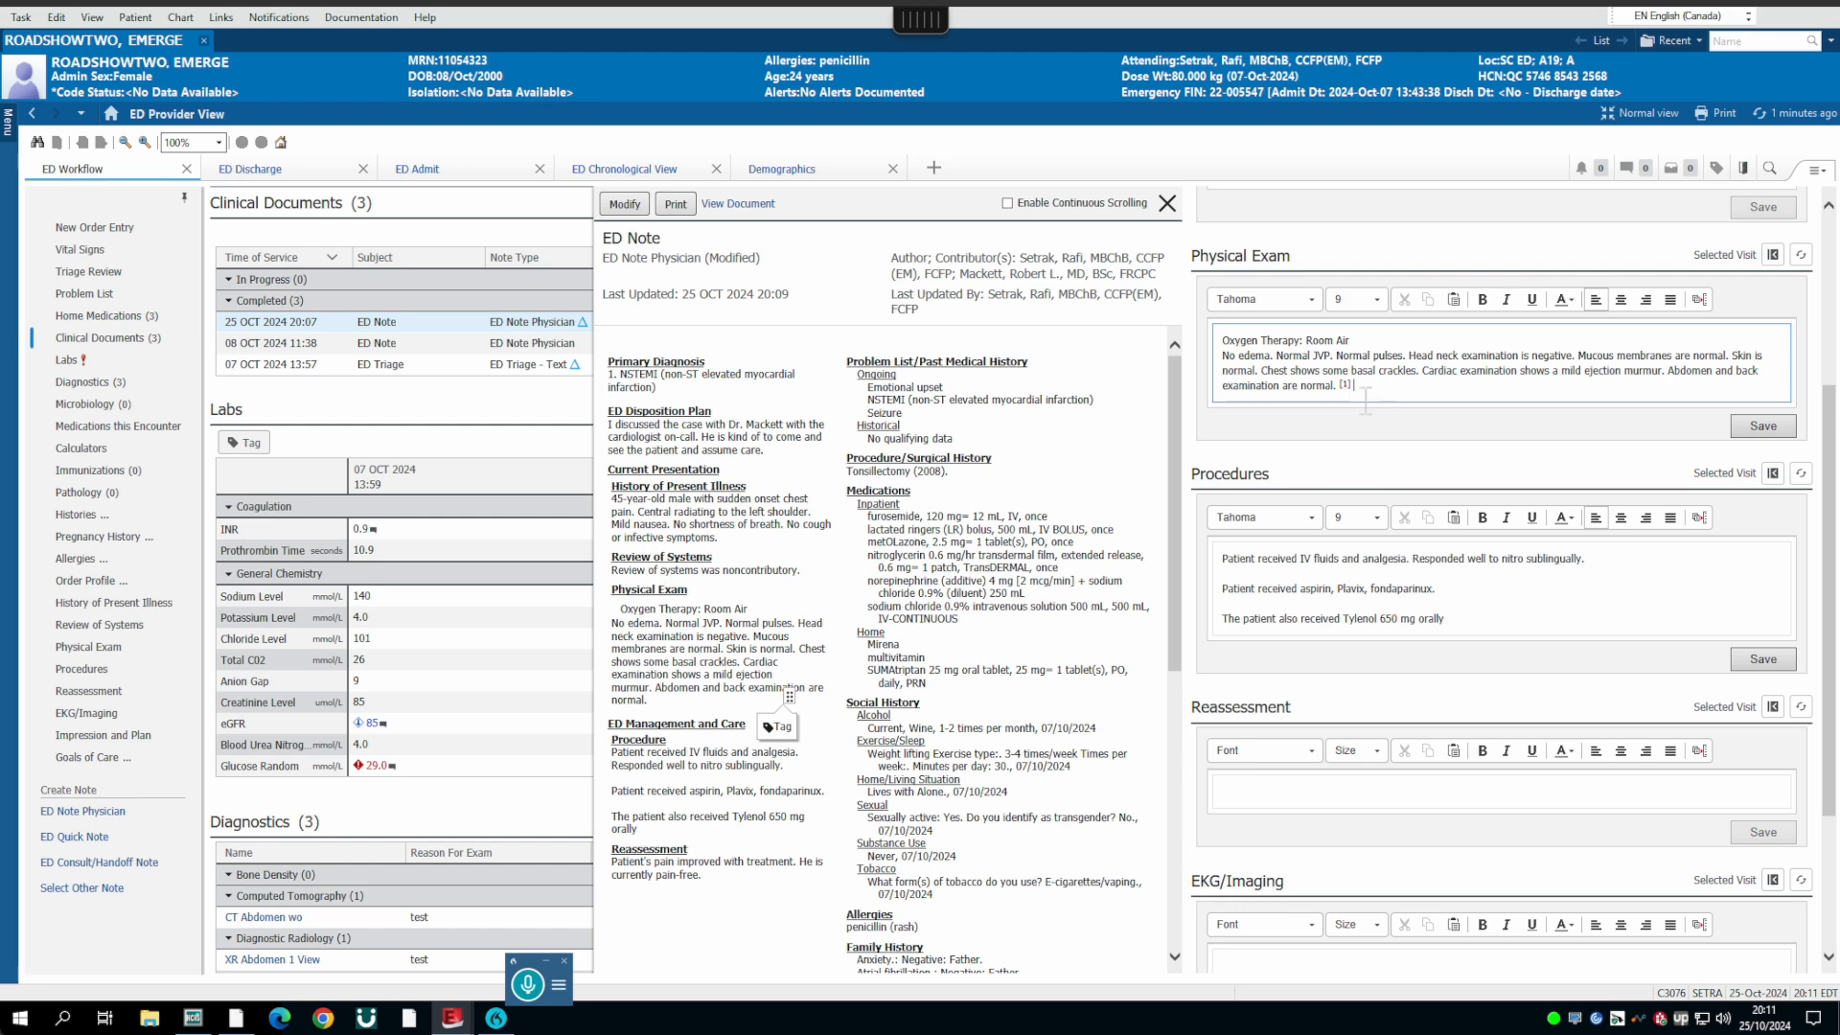
Step: Copy the EKG/Imaging findings on ECG, repeat ECG and chest x-ray from the open ED Note into the EKG/Imaging section
{"action": "scroll", "coordinate": [1404, 829], "scroll_direction": "down", "scroll_amount": 3}
{"action": "left_click", "coordinate": [1260, 733]}
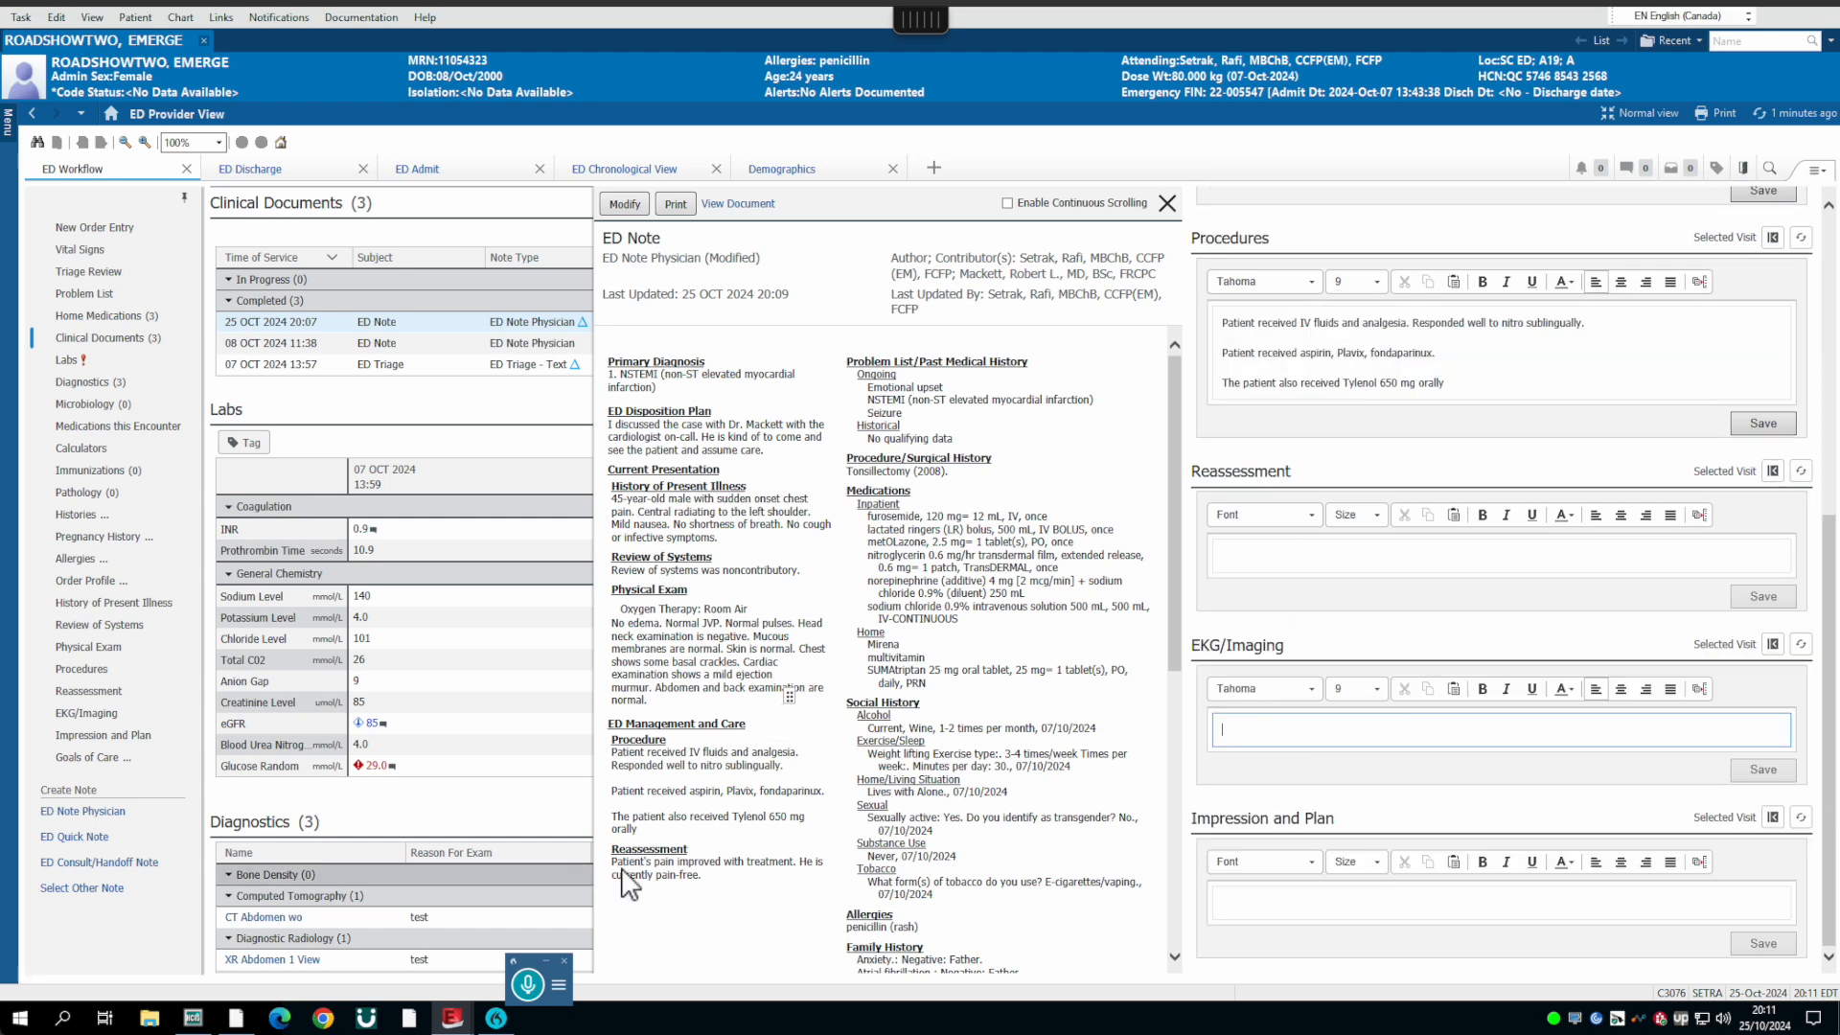
{"action": "scroll", "coordinate": [627, 882], "scroll_direction": "down", "scroll_amount": 10}
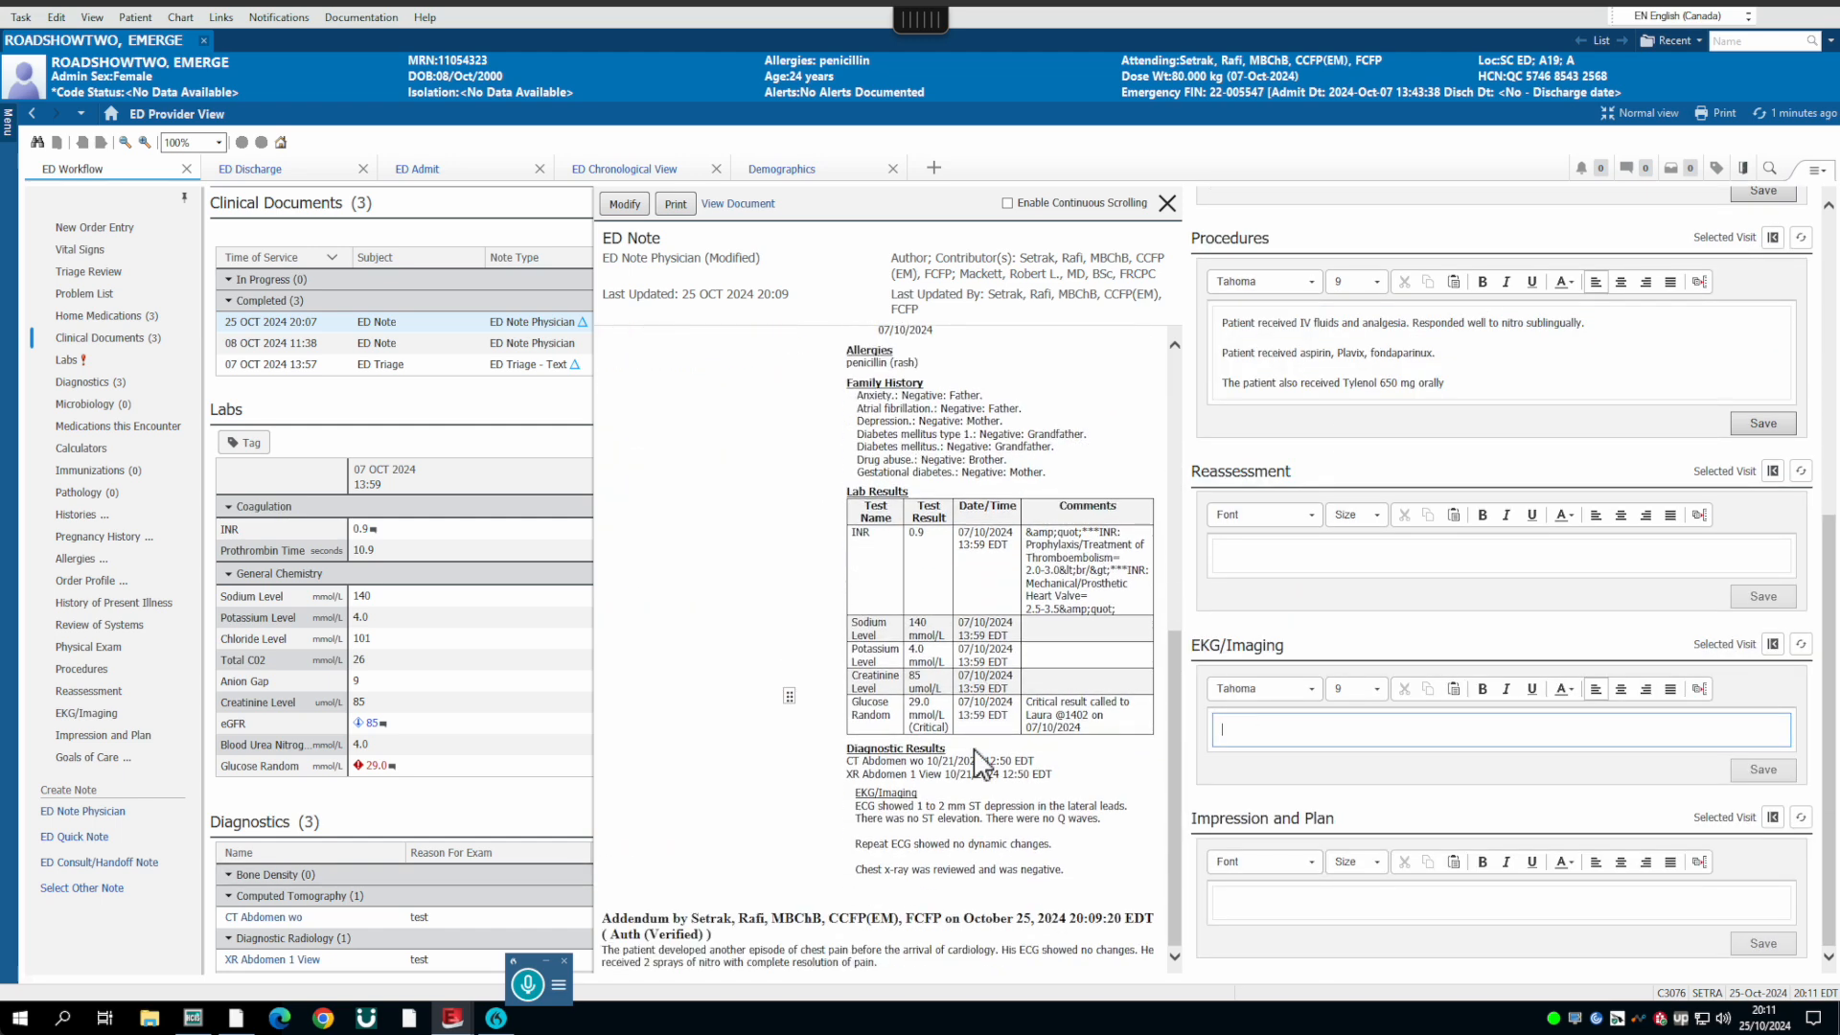
{"action": "left_click_drag", "start_coordinate": [856, 806], "coordinate": [1062, 901]}
{"action": "key", "text": "ctrl+c"}
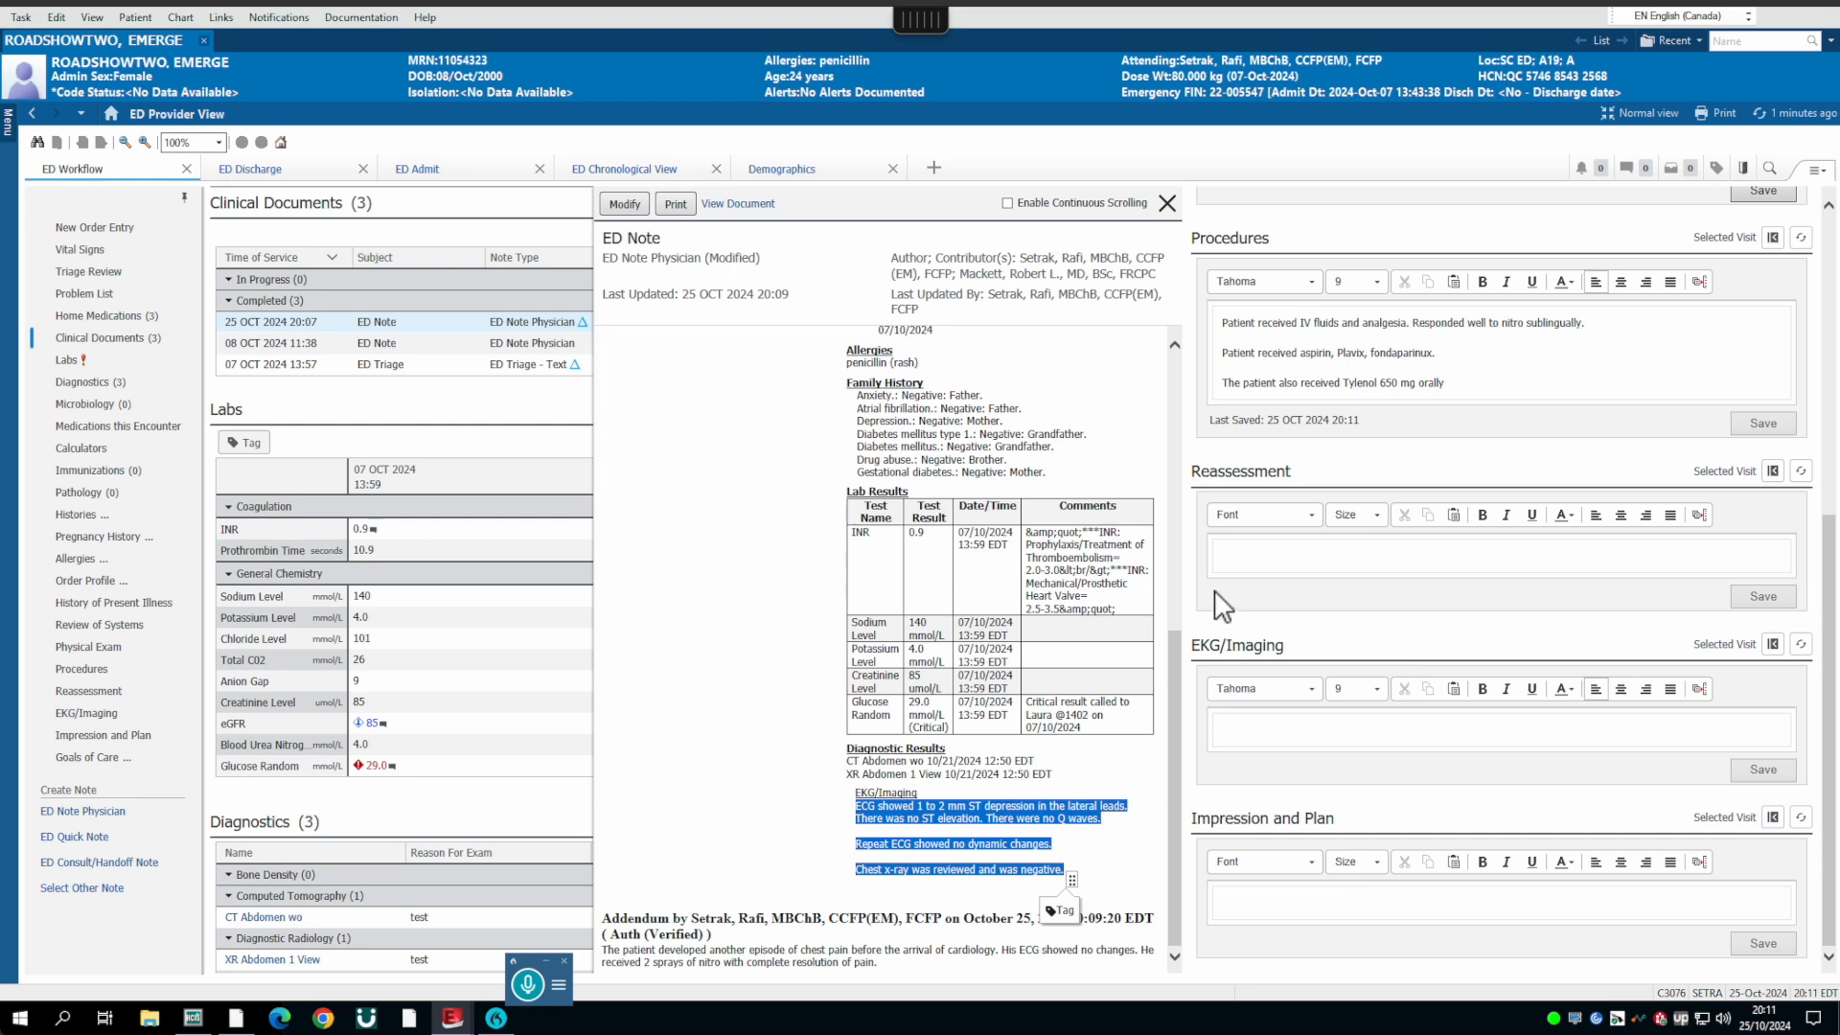
{"action": "left_click", "coordinate": [1266, 745]}
{"action": "key", "text": "ctrl+v"}
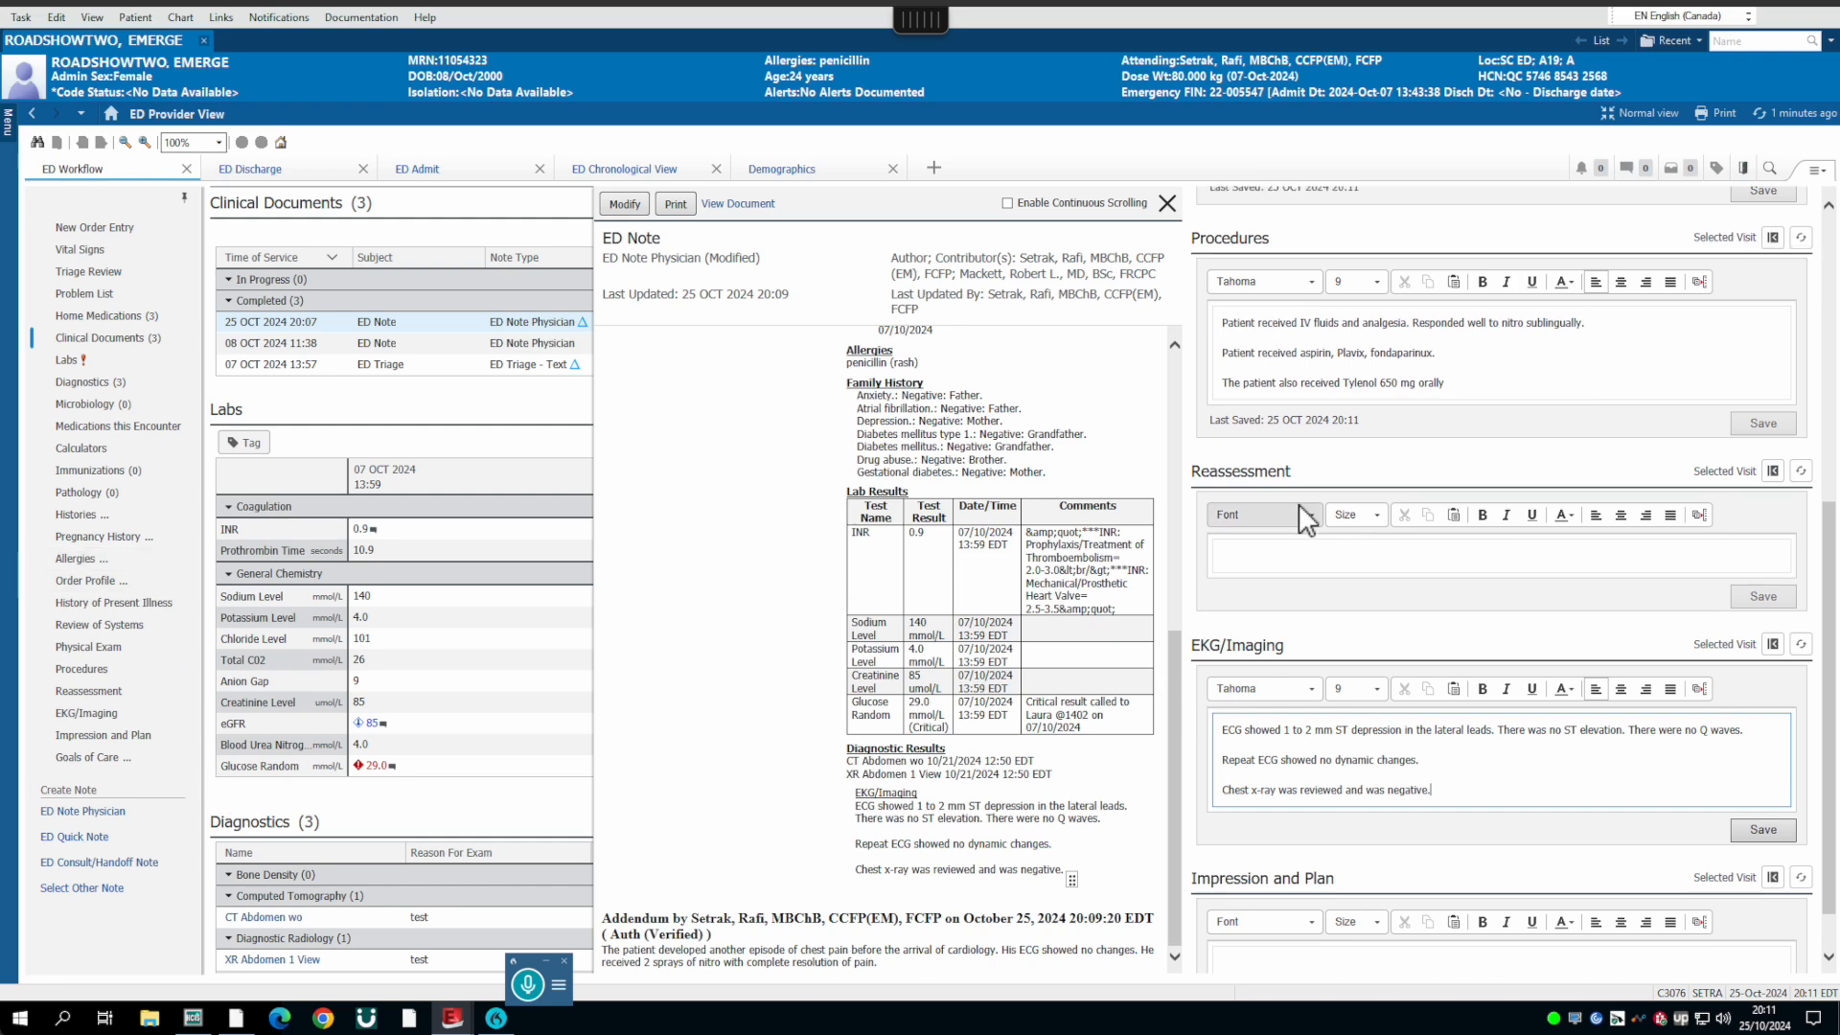
Step: Create an ED Consult/Handoff Note, review its prefilled content through the labs and imaging, and sign it as type ED Note Physician
{"action": "left_click", "coordinate": [112, 865]}
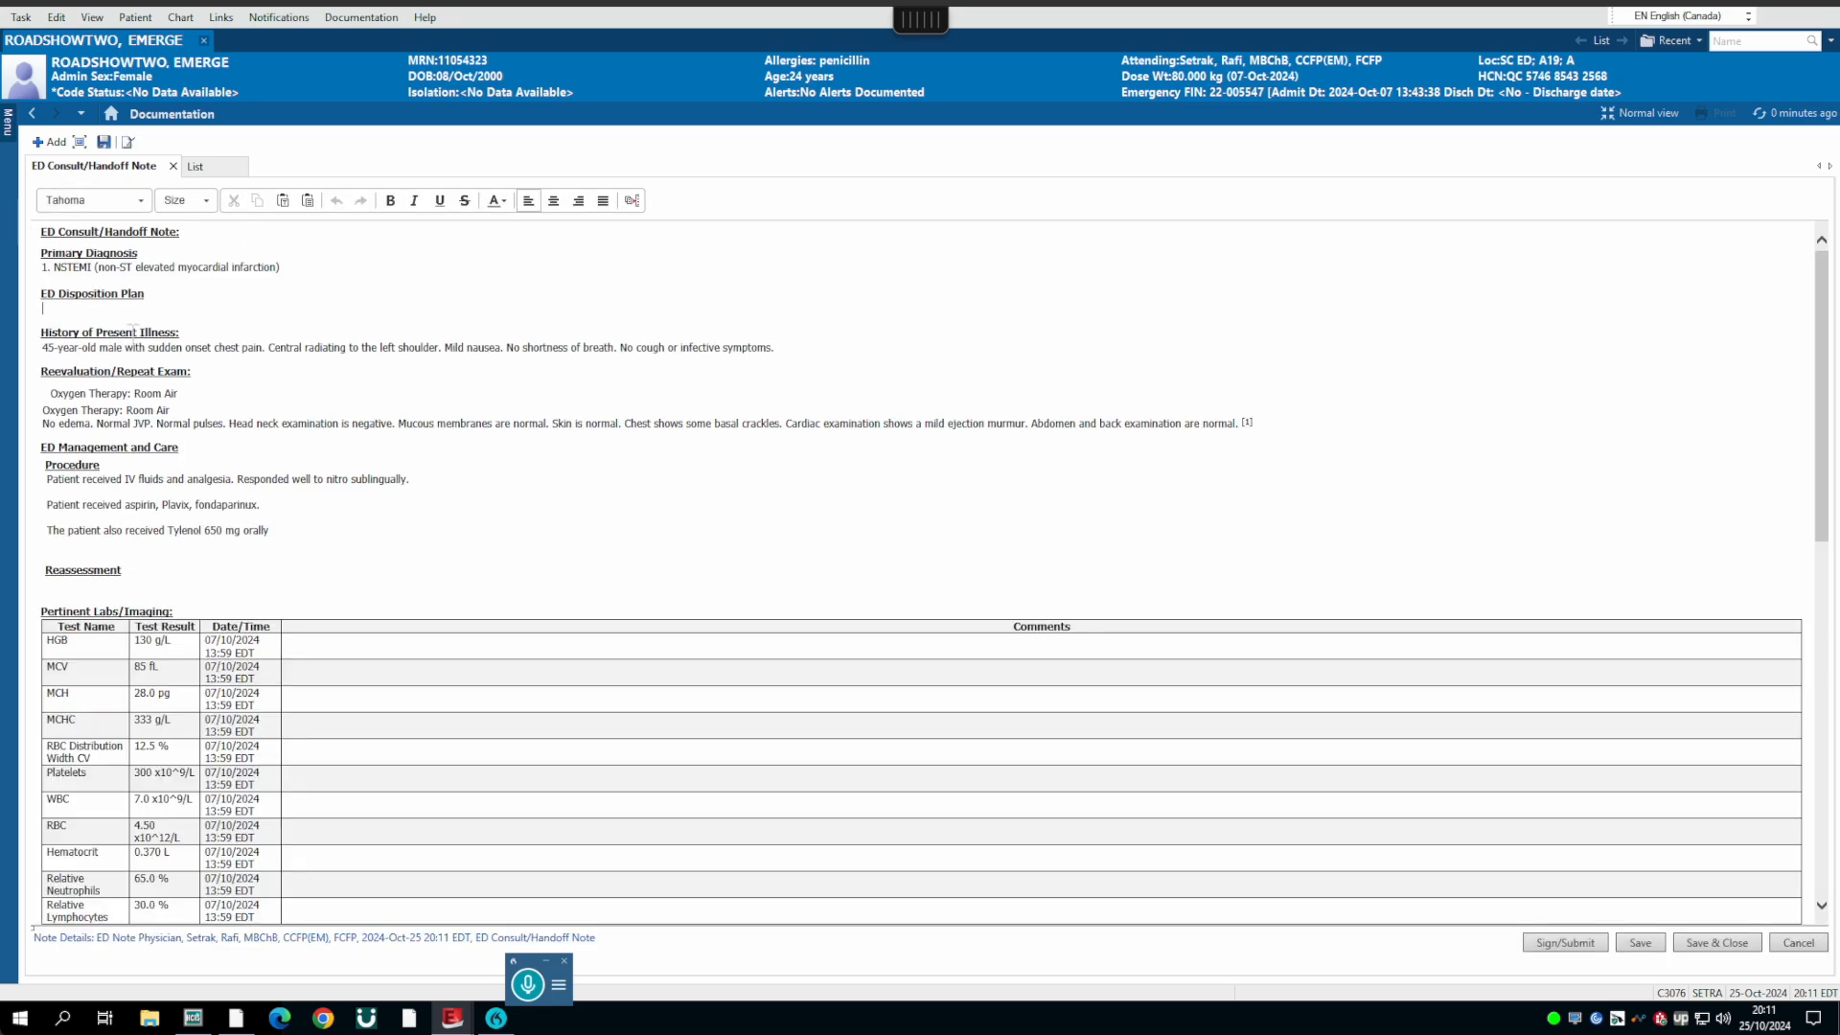
{"action": "scroll", "coordinate": [133, 332], "scroll_direction": "down", "scroll_amount": 5}
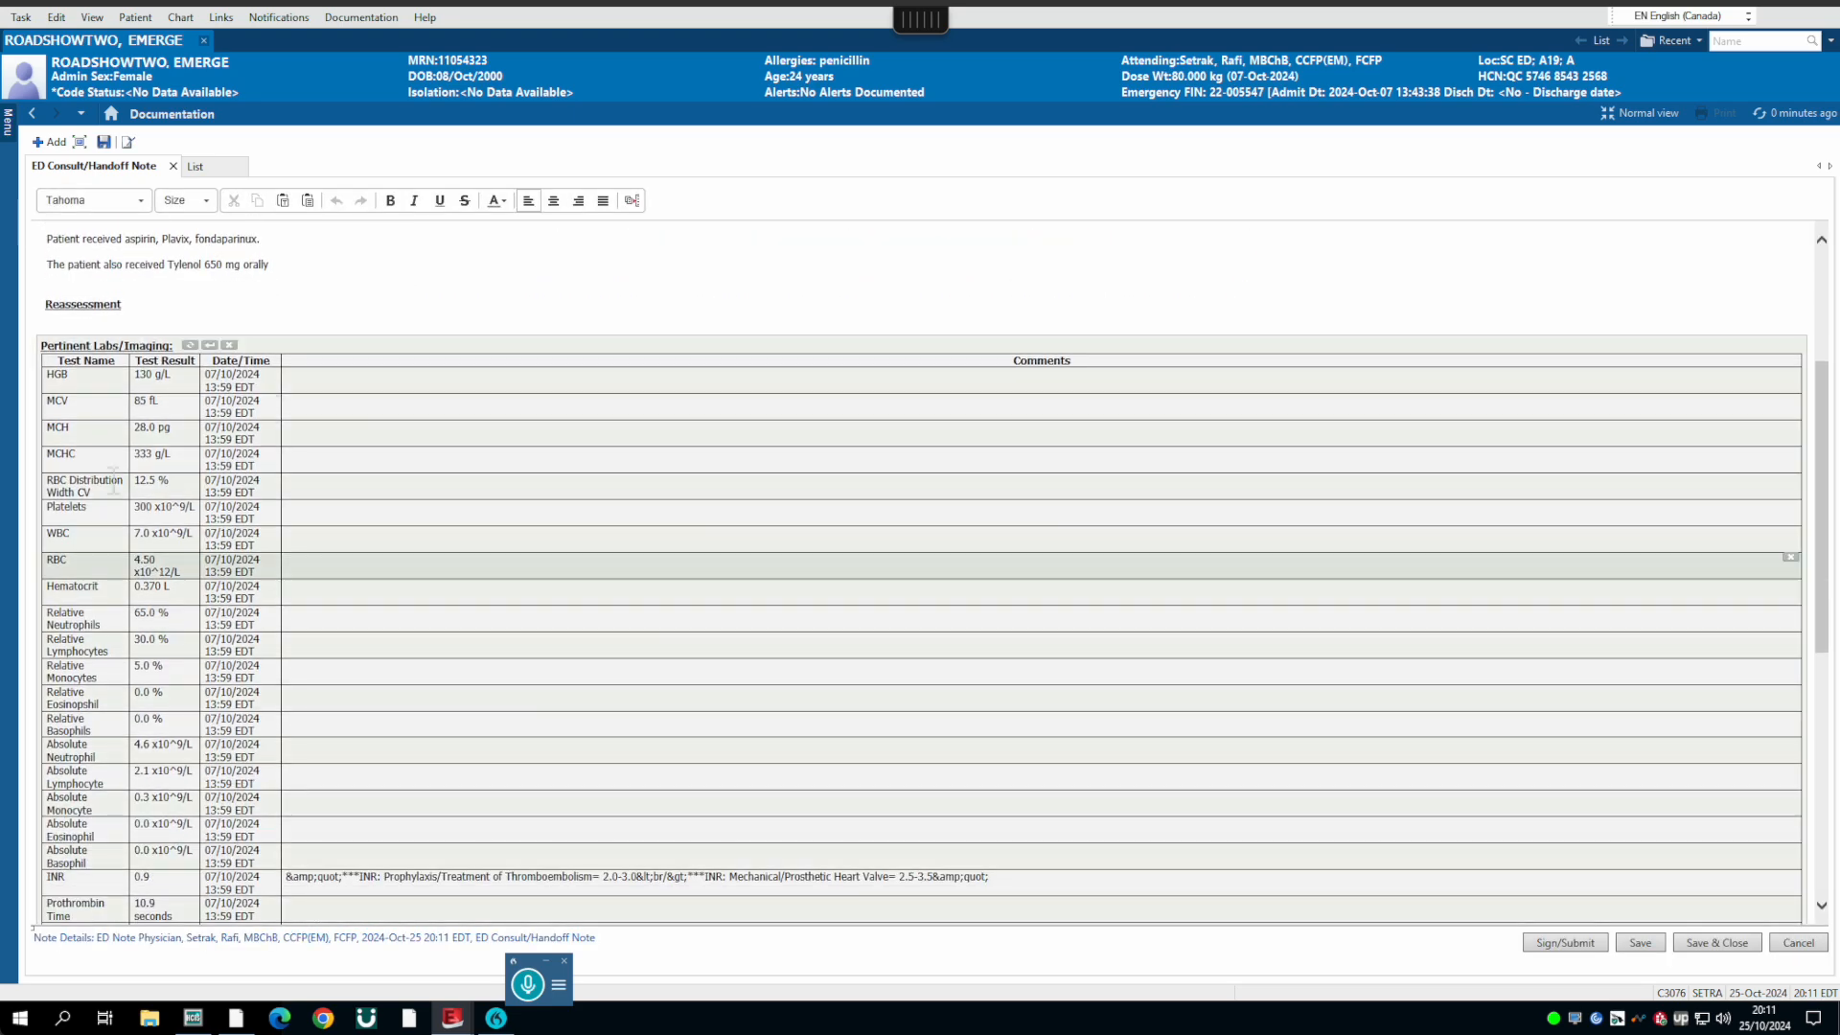
{"action": "scroll", "coordinate": [454, 753], "scroll_direction": "down", "scroll_amount": 10}
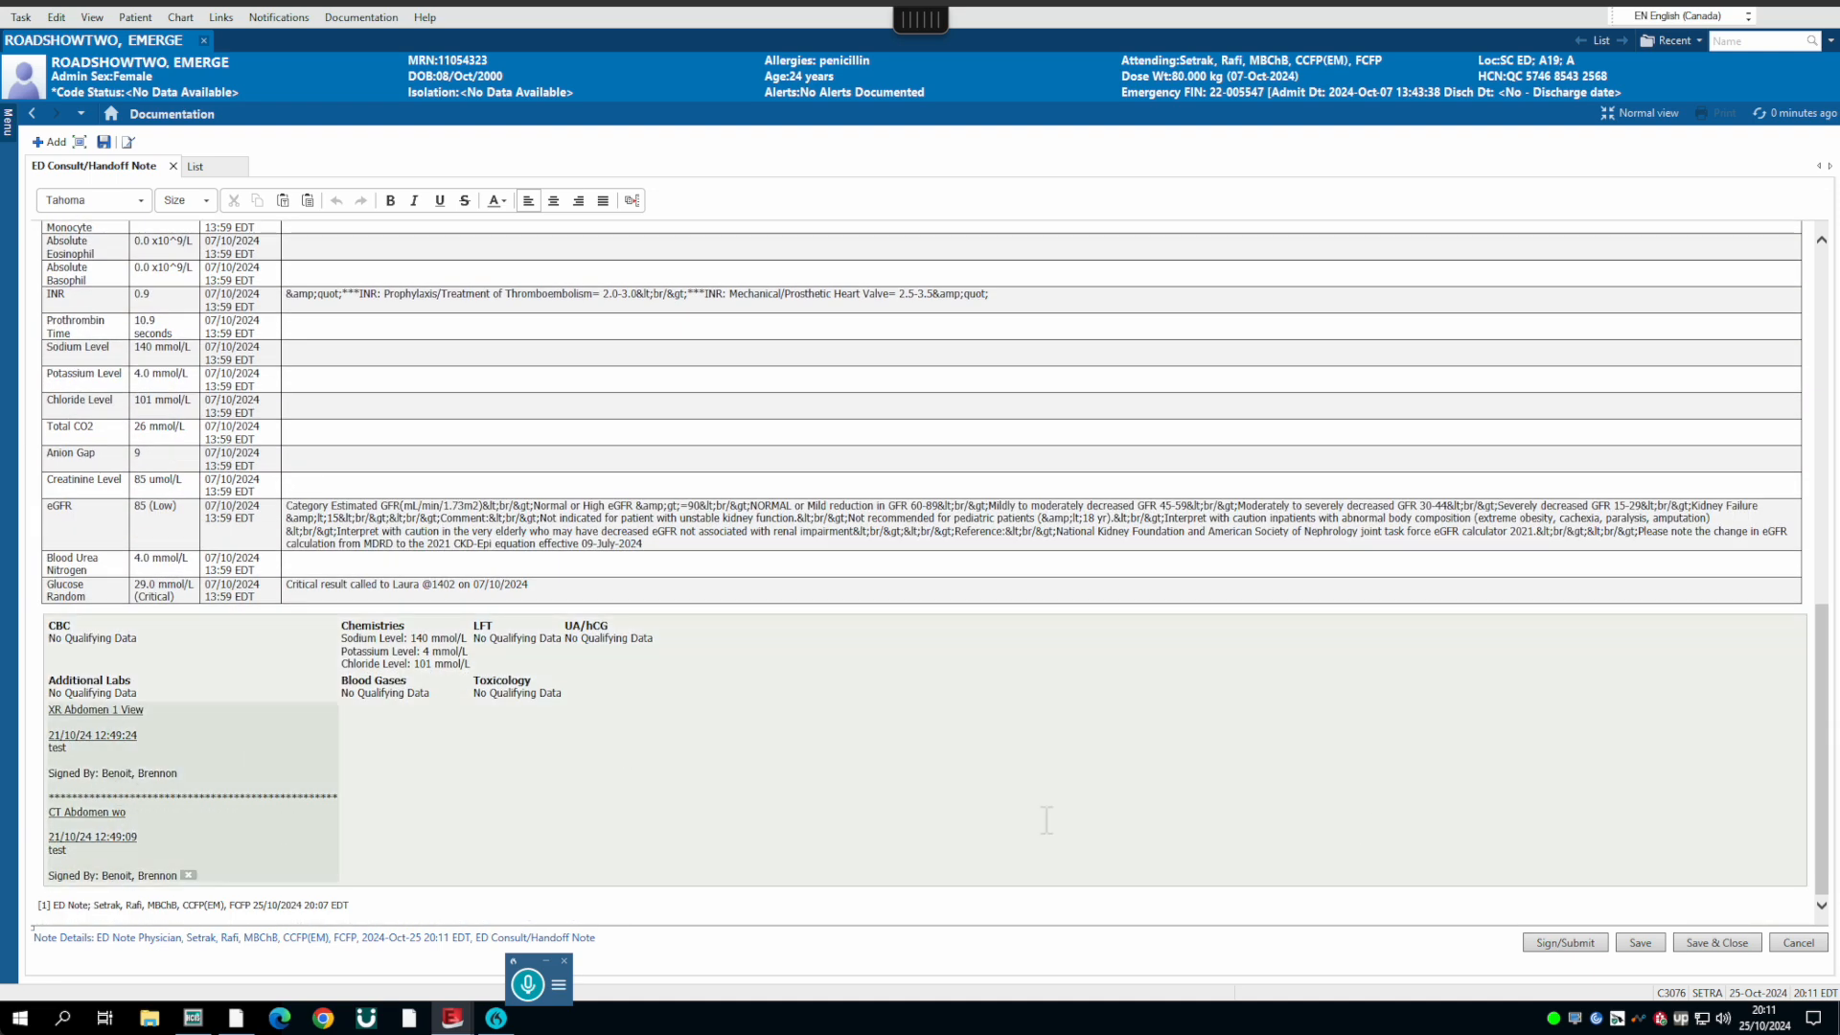
{"action": "left_click", "coordinate": [1564, 943]}
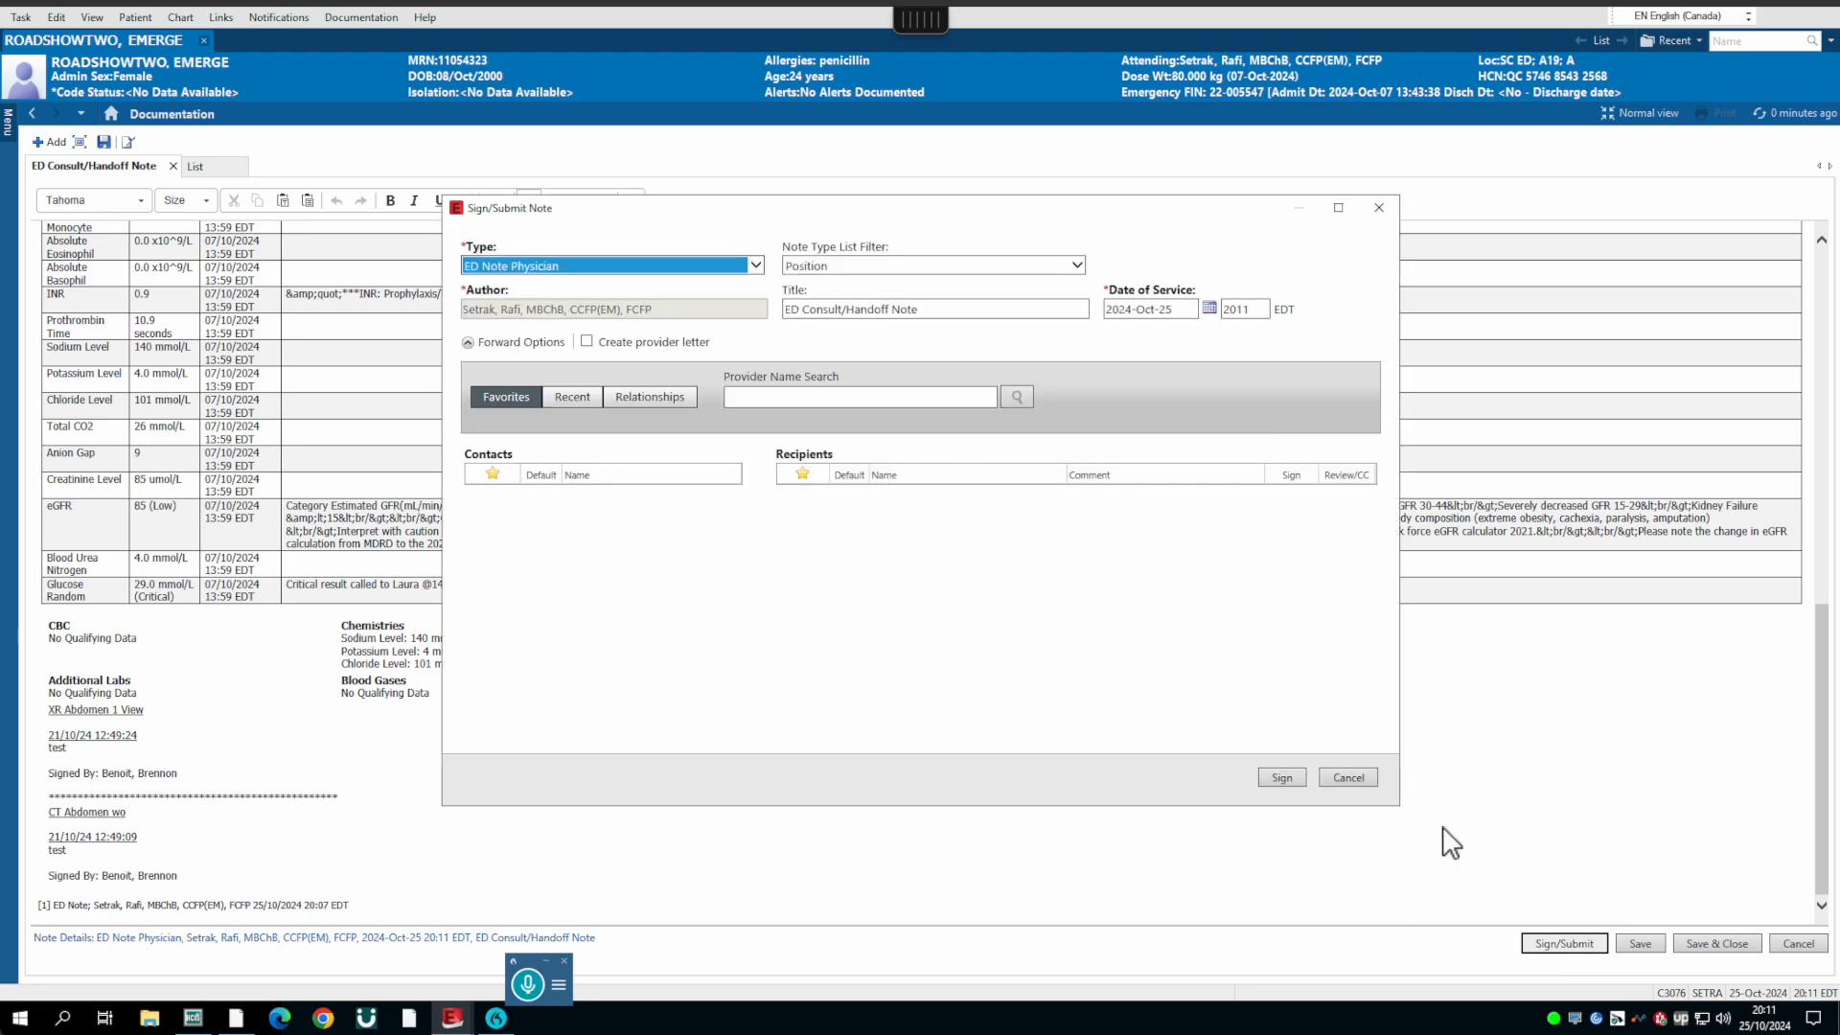
{"action": "left_click", "coordinate": [1282, 777]}
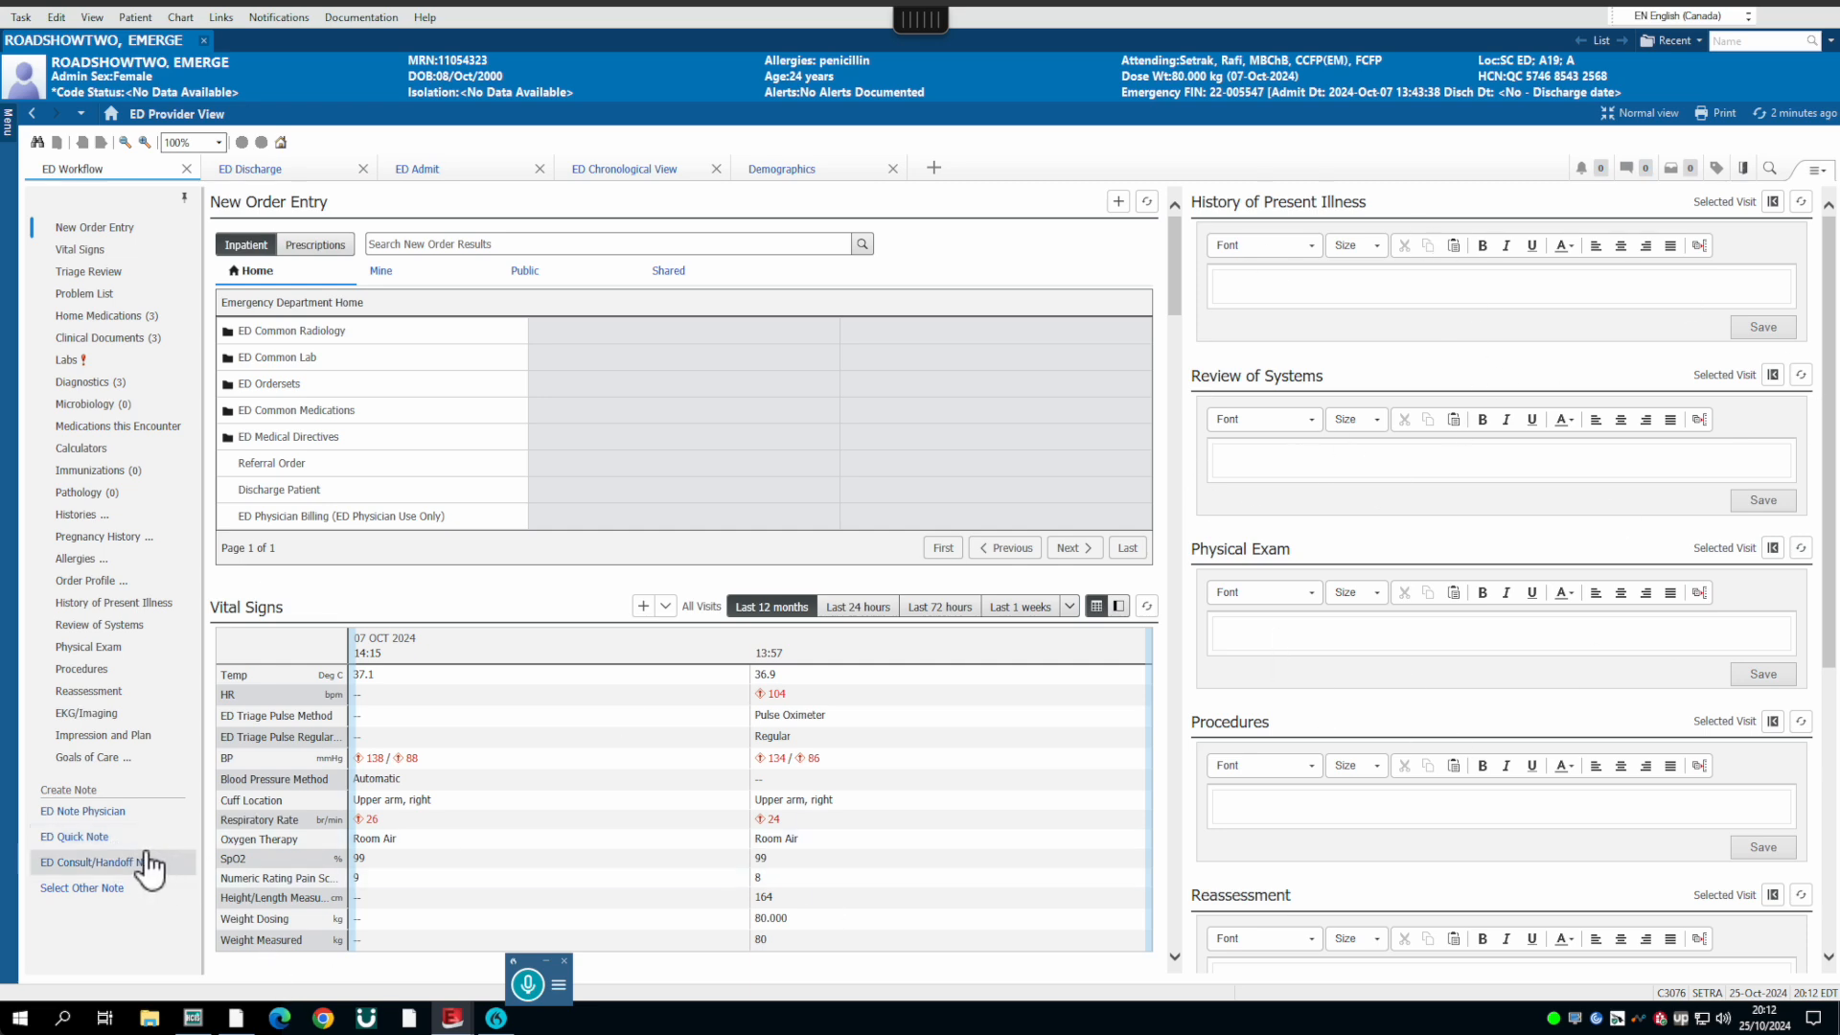
Step: Create an ED Quick Note with dictated anaesthesia/procedural sedation text for an atrial fibrillation cardioversion with propofol 50 mg IV, and sign it titled ED Anesthesia
{"action": "left_click", "coordinate": [77, 840]}
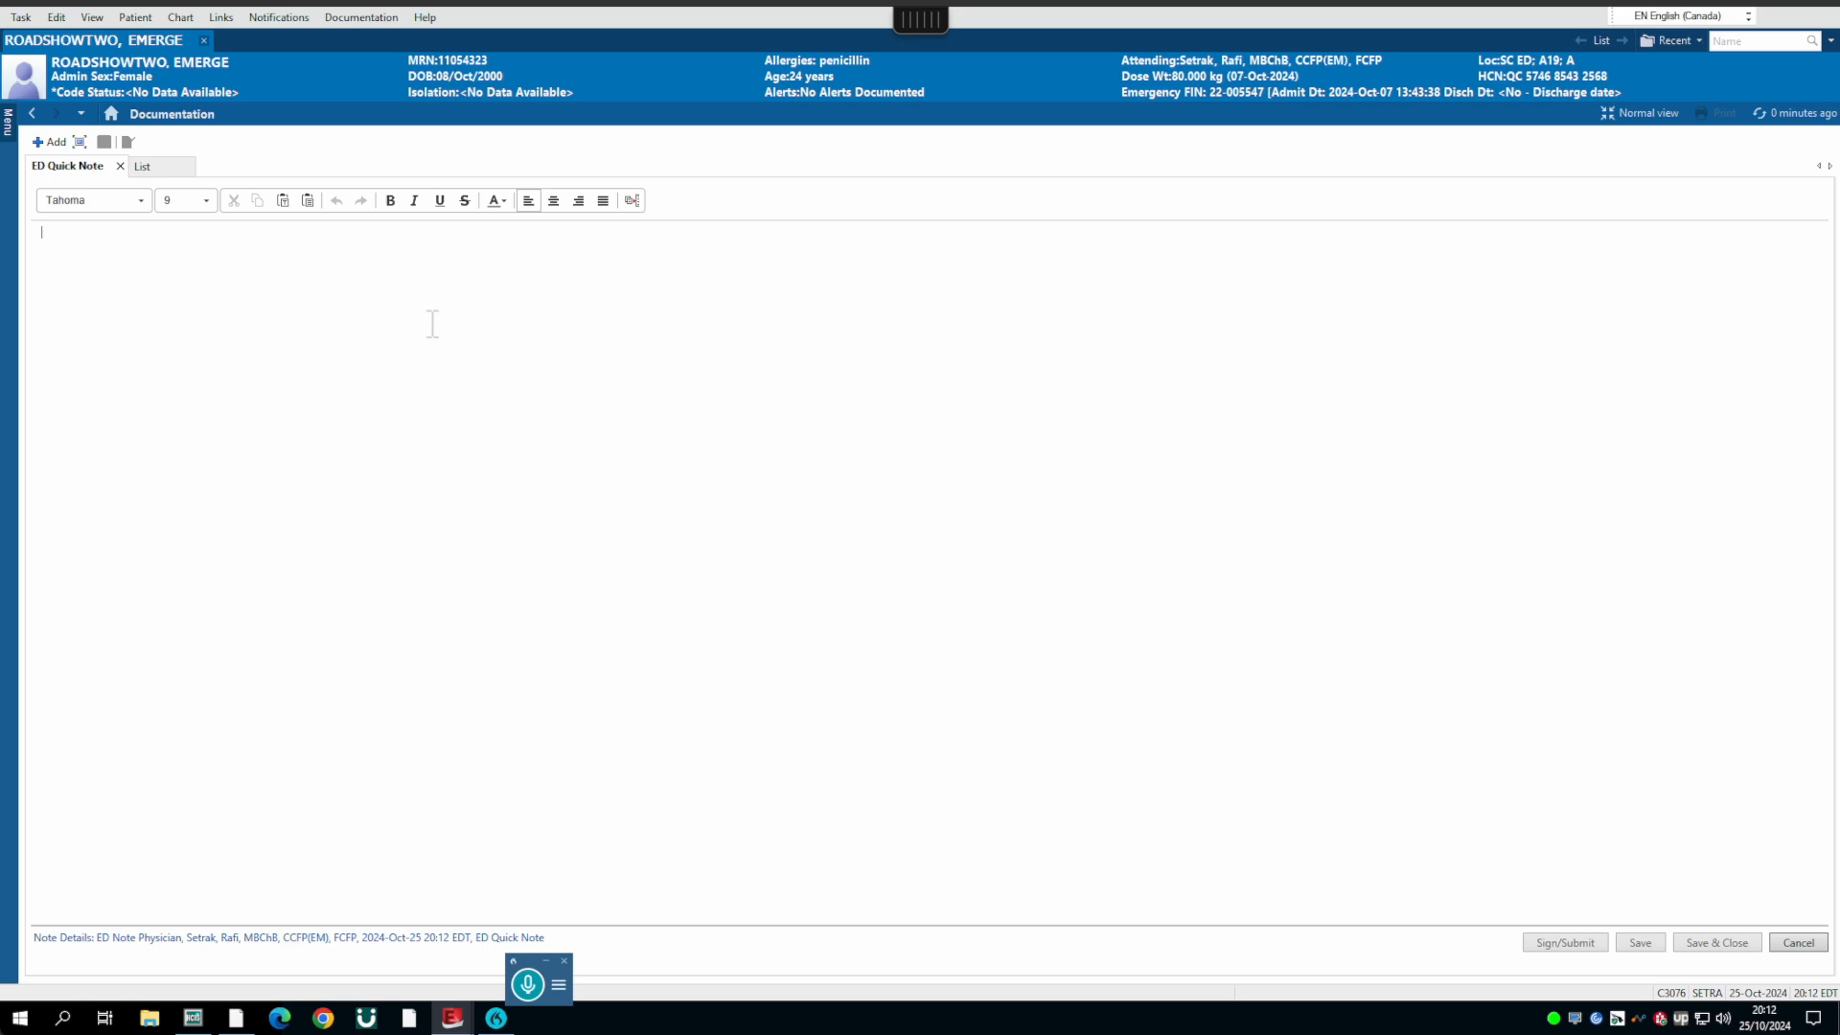
{"action": "key", "text": "KP_Add"}
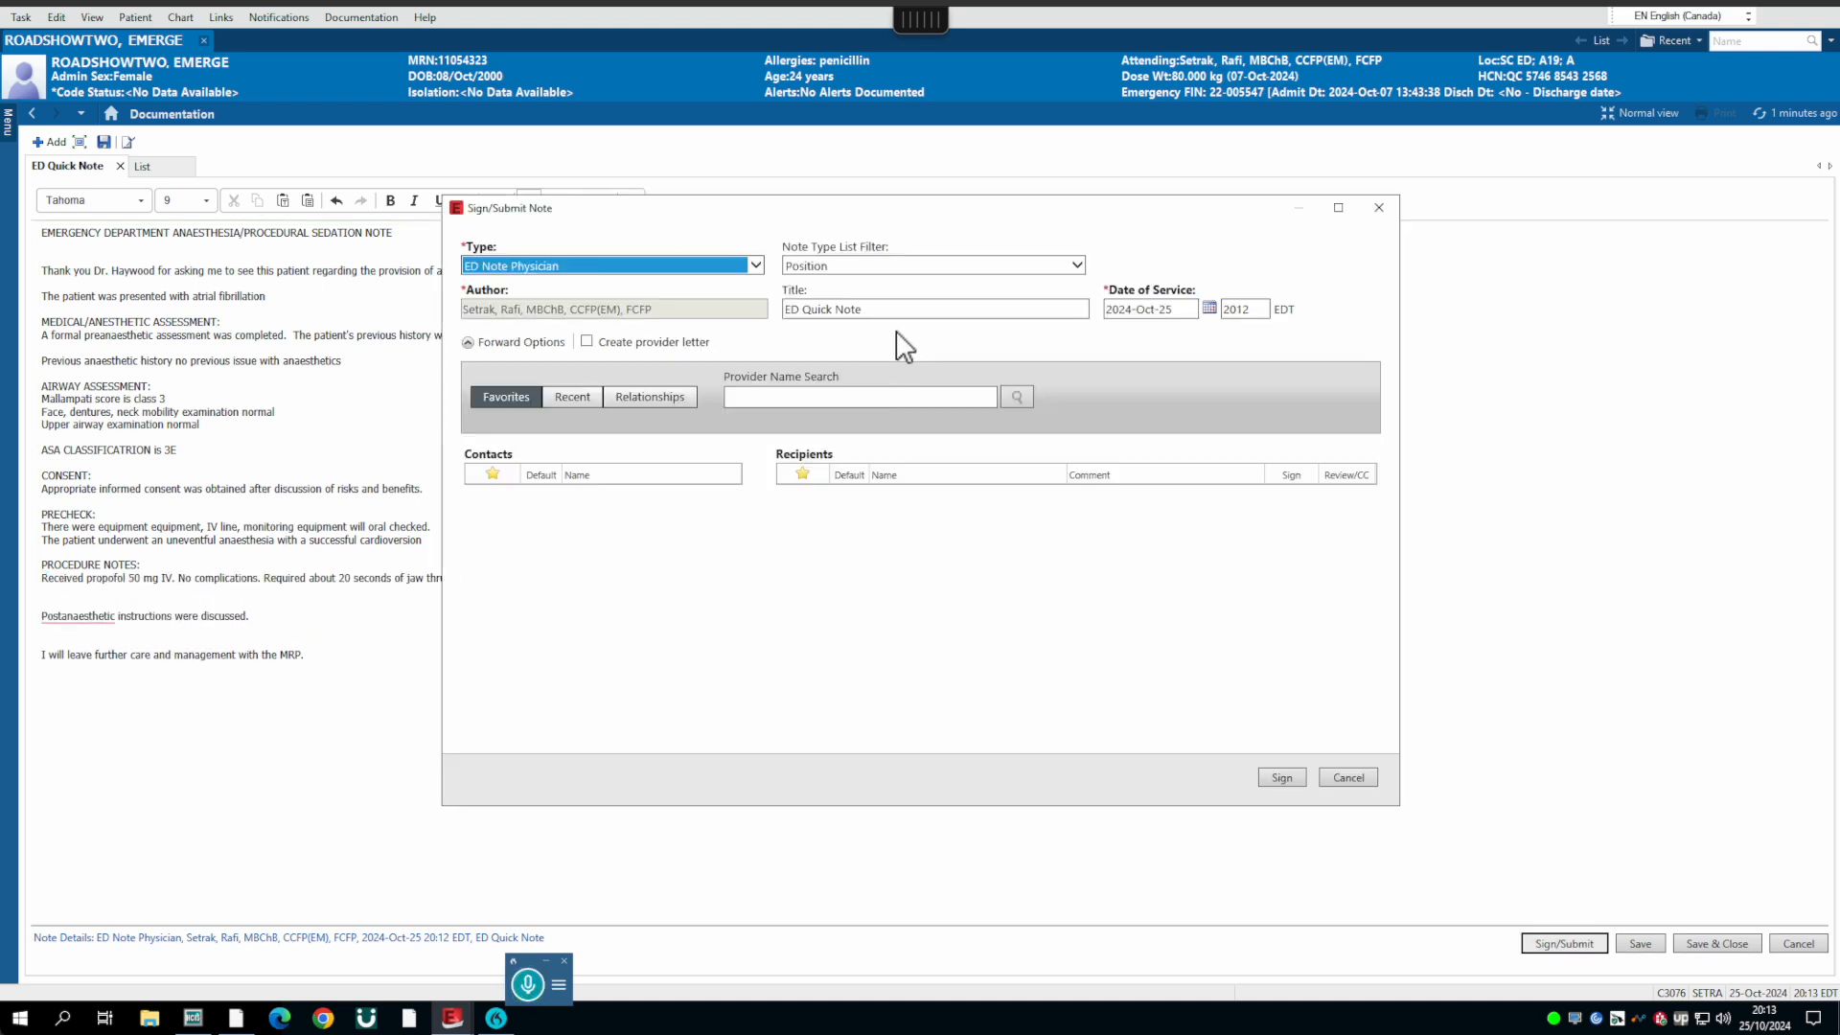
{"action": "left_click_drag", "start_coordinate": [917, 318], "coordinate": [787, 316]}
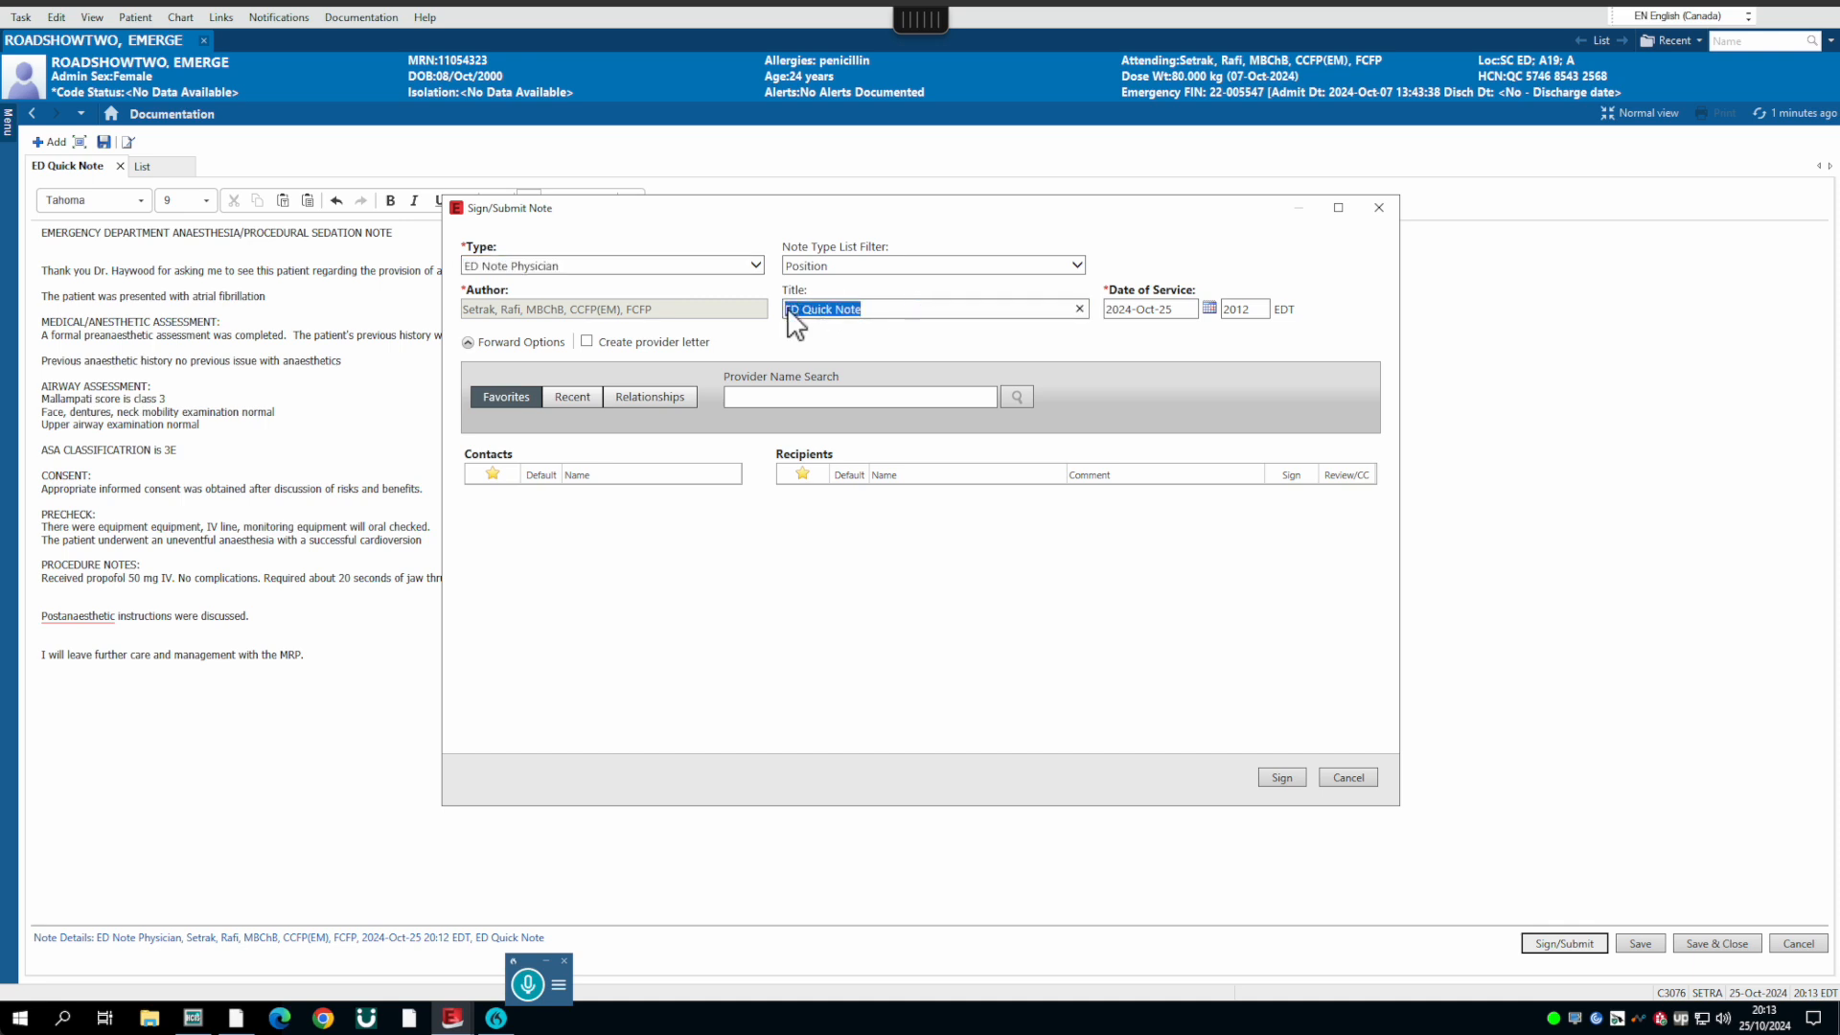
{"action": "type", "text": "ED NAesthesia"}
{"action": "double_click", "coordinate": [819, 312]}
{"action": "type", "text": "Anesthe"}
{"action": "left_click", "coordinate": [1289, 784]}
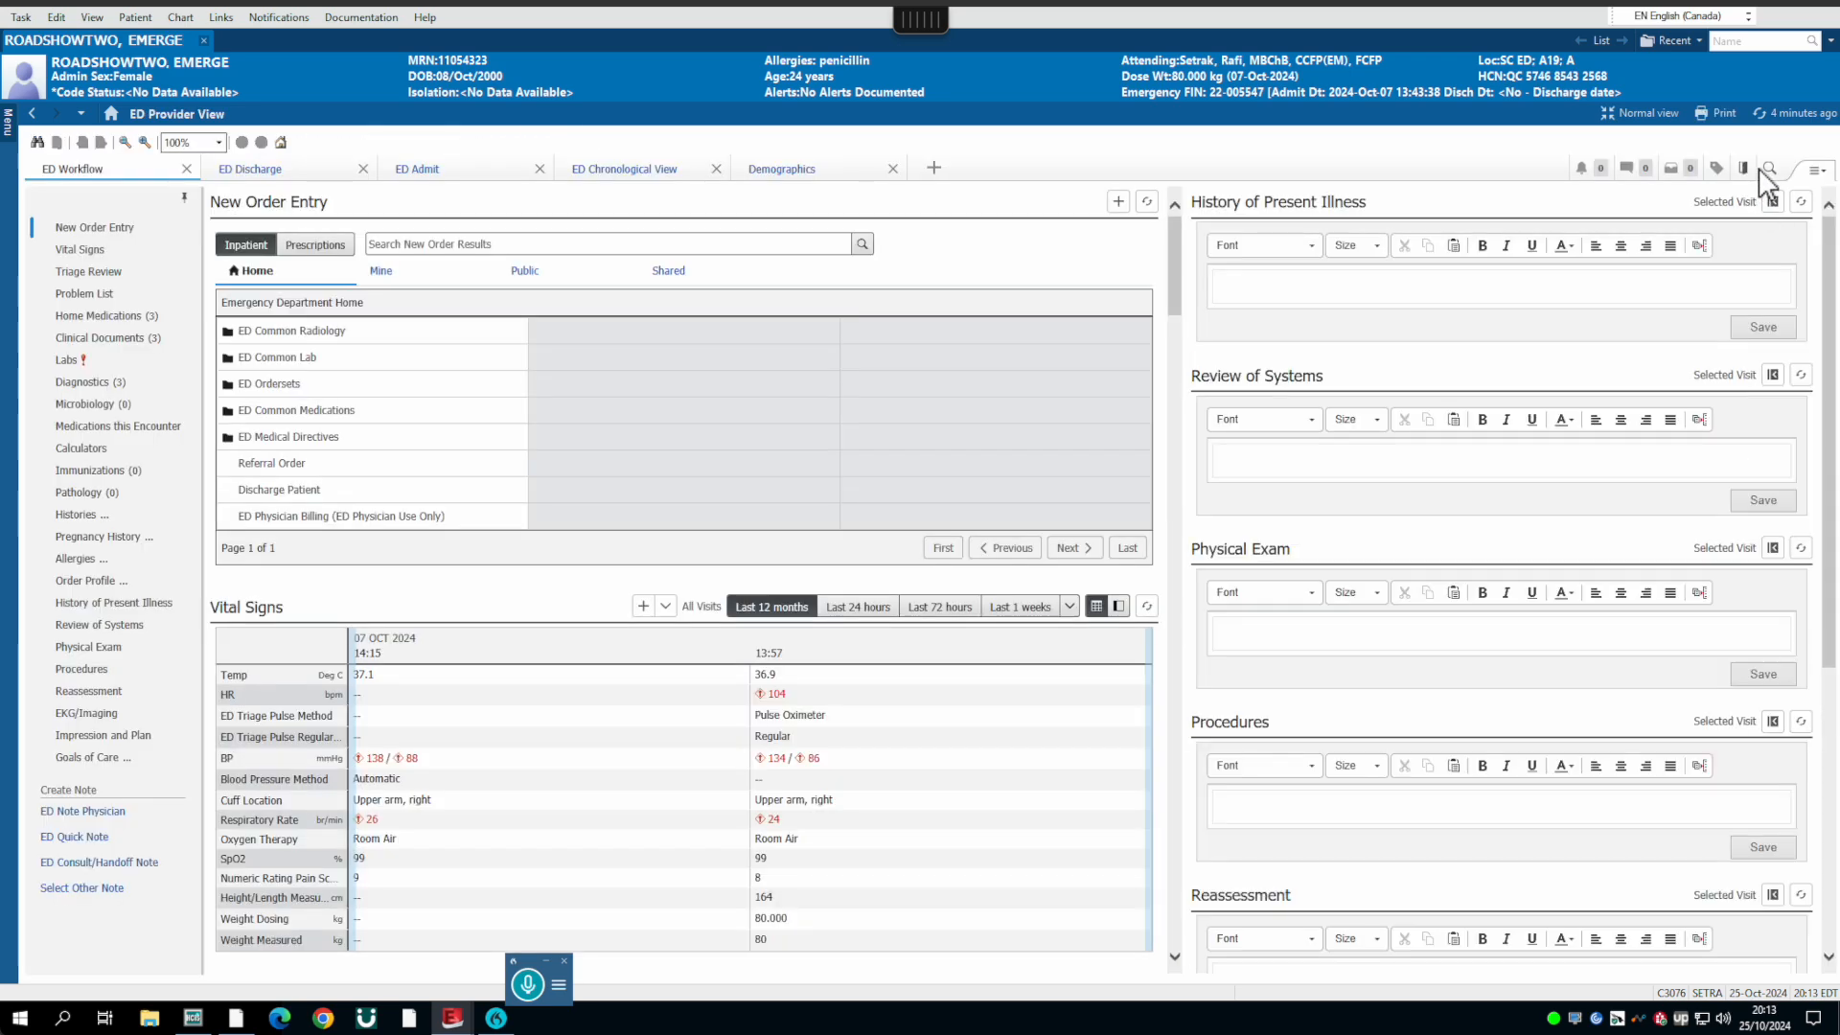
Step: Refresh the chart and open the signed ED Anesthesia note from the Documentation list to read its final report
{"action": "left_click", "coordinate": [1761, 115]}
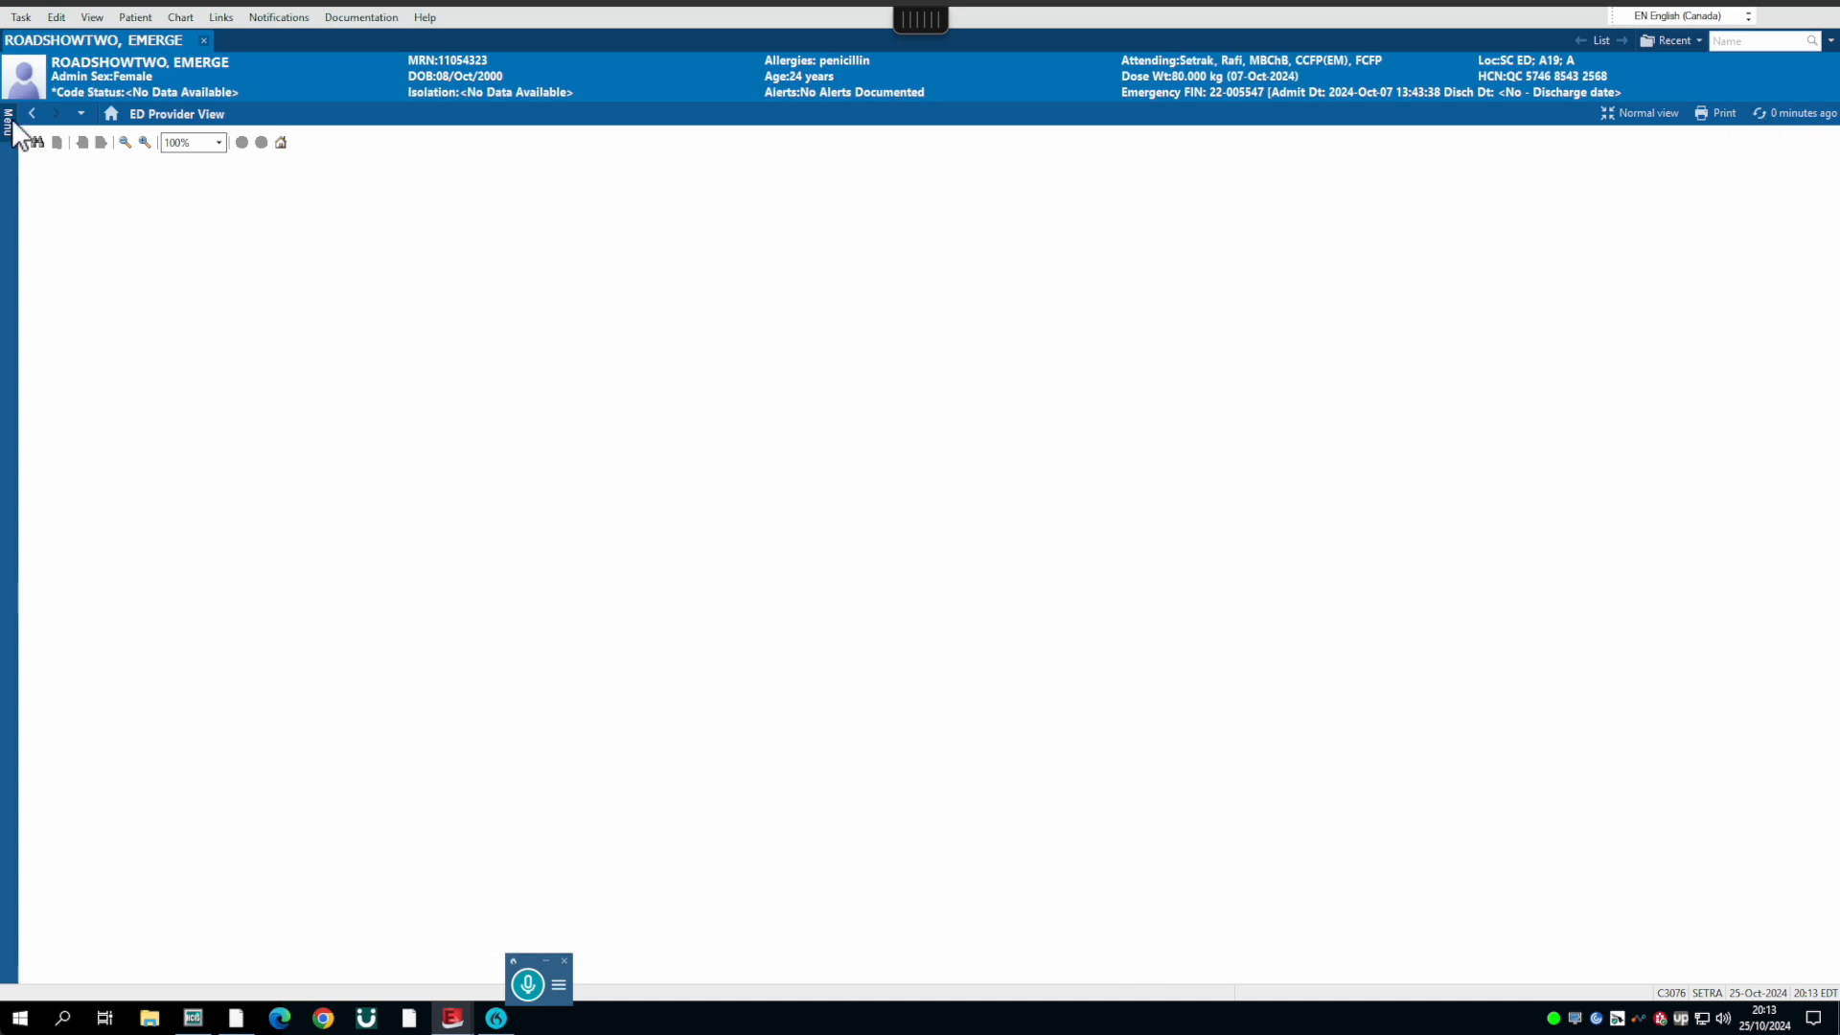
{"action": "left_click", "coordinate": [11, 121]}
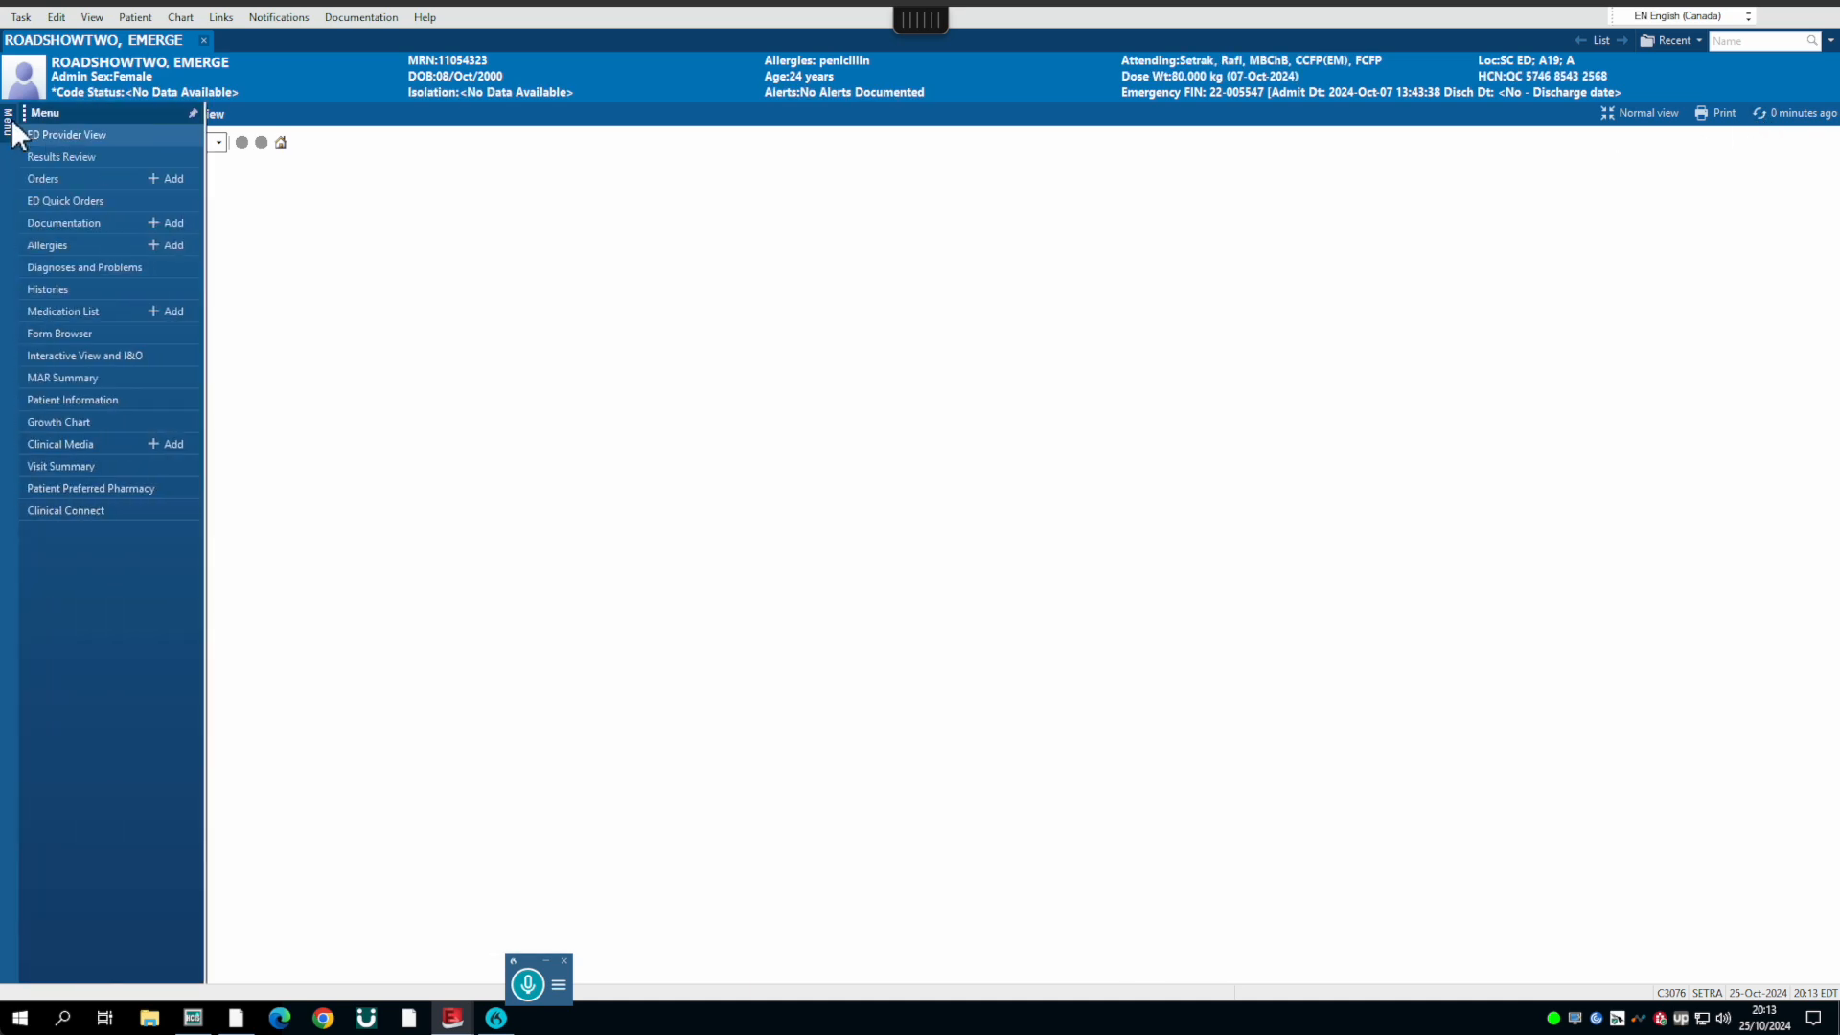
{"action": "left_click", "coordinate": [65, 224]}
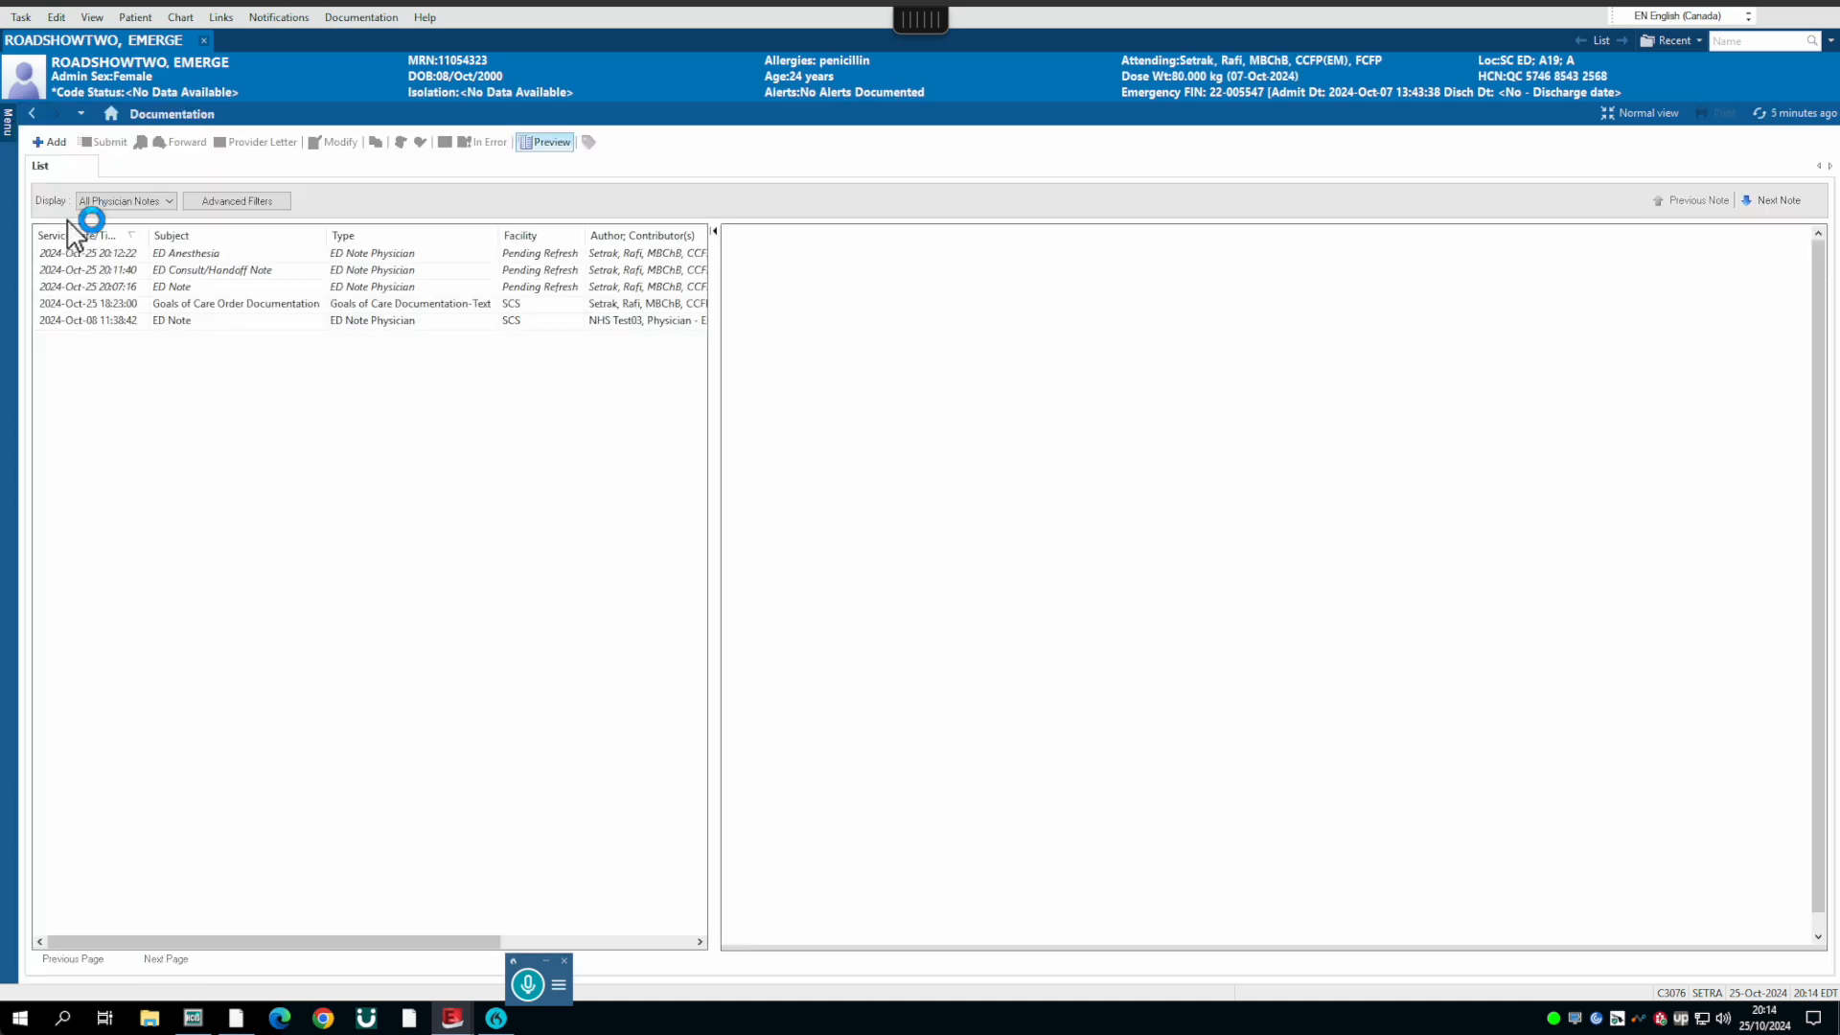
{"action": "left_click", "coordinate": [225, 255]}
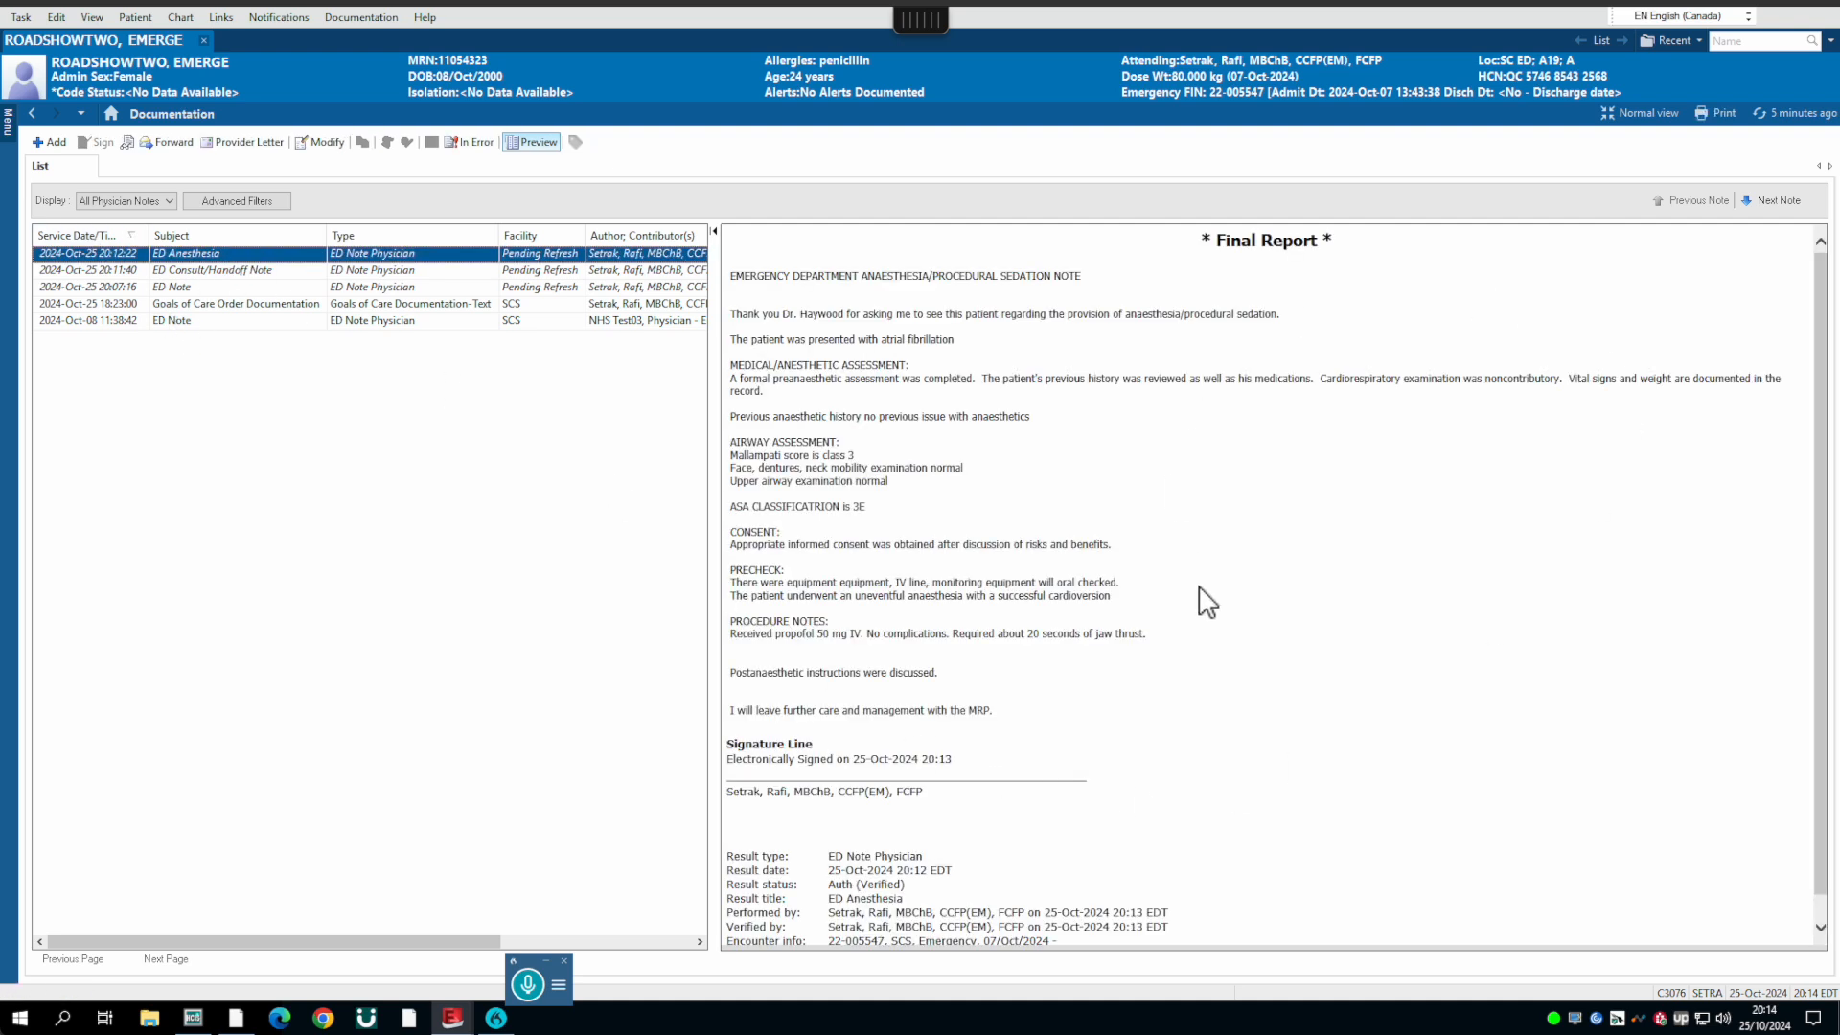